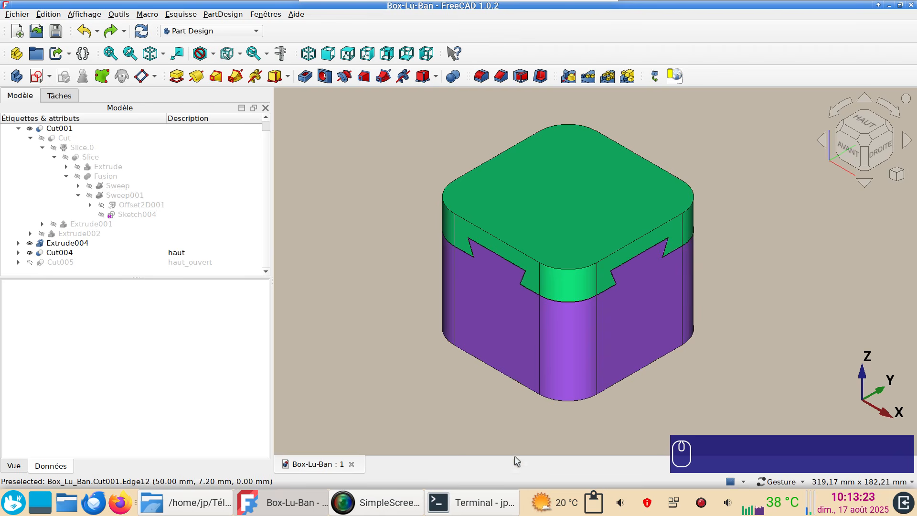
# Make the box's base (bas) and closed lid (haut) transparent.
pyautogui.moveTo(535, 317)
pyautogui.mouseDown()
pyautogui.moveTo(578, 277)
pyautogui.moveTo(540, 307)
pyautogui.mouseUp()
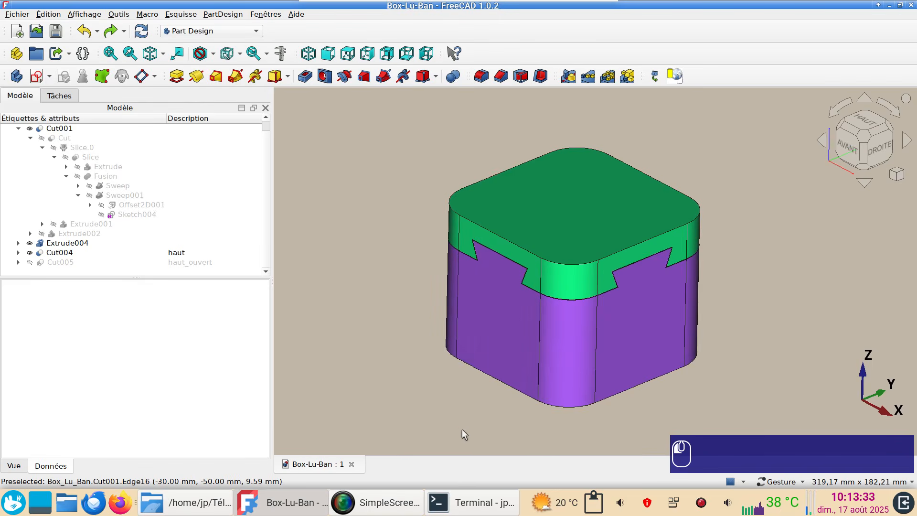
pyautogui.moveTo(461, 430); pyautogui.dragTo(446, 438)
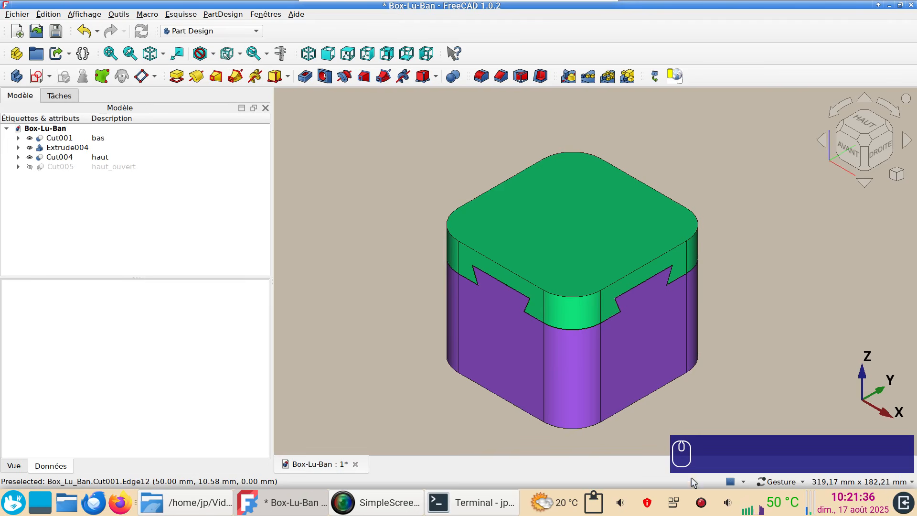
pyautogui.click(658, 364)
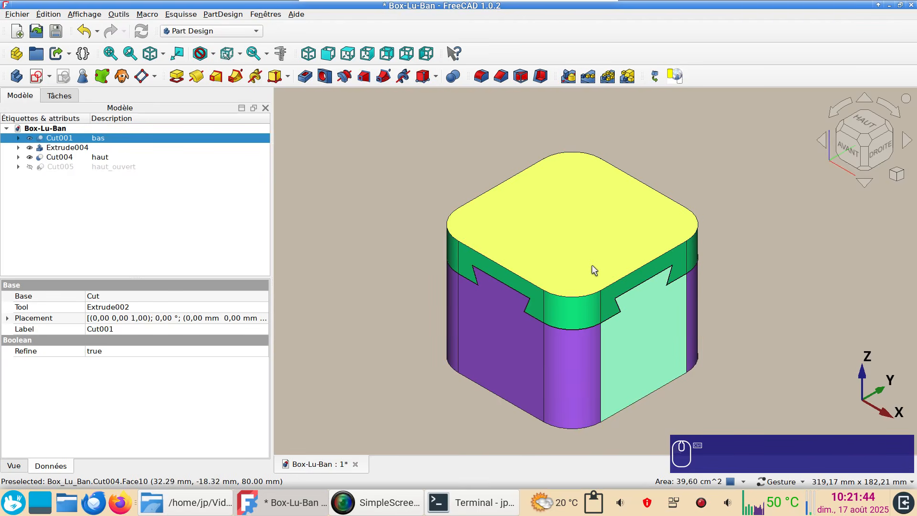
pyautogui.keyDown('ctrl'); pyautogui.click(591, 266); pyautogui.keyUp('ctrl')
pyautogui.press('v')
pyautogui.press('t')
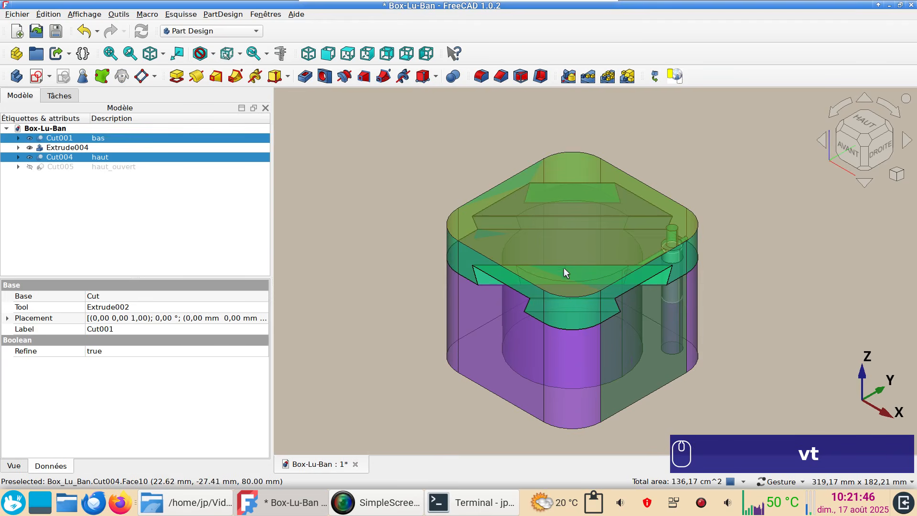
# Examine the dovetail joint and locking pin inside the closed box from the right side view.
pyautogui.press('KP_1')
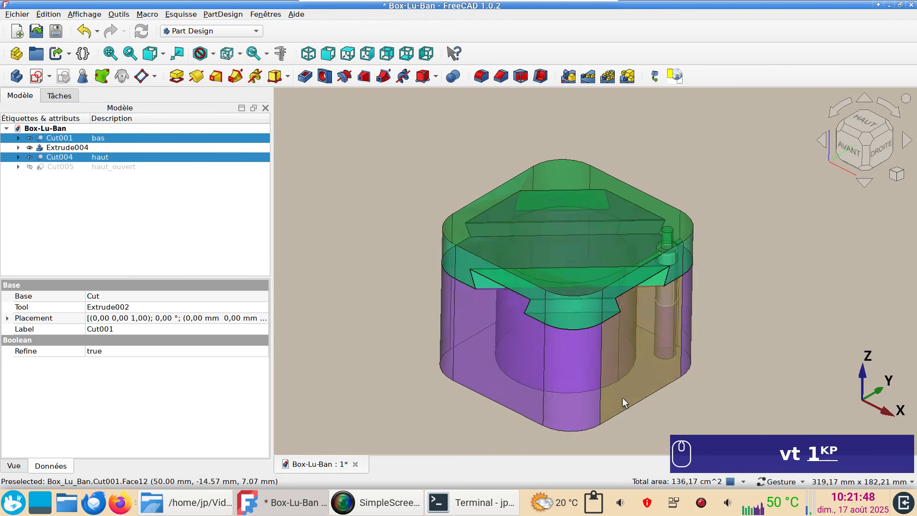
pyautogui.press('KP_3')
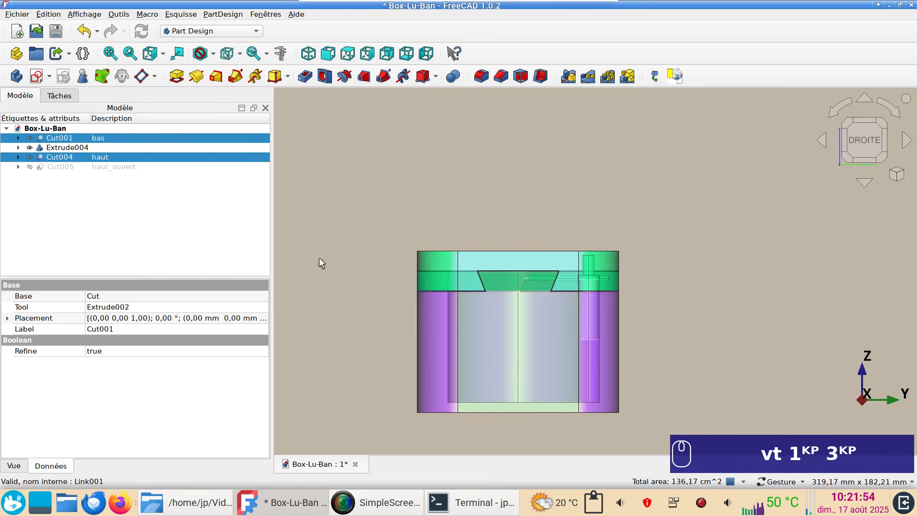
pyautogui.scroll(4, 724, 360)
pyautogui.moveTo(597, 251); pyautogui.dragTo(683, 309, button='right')
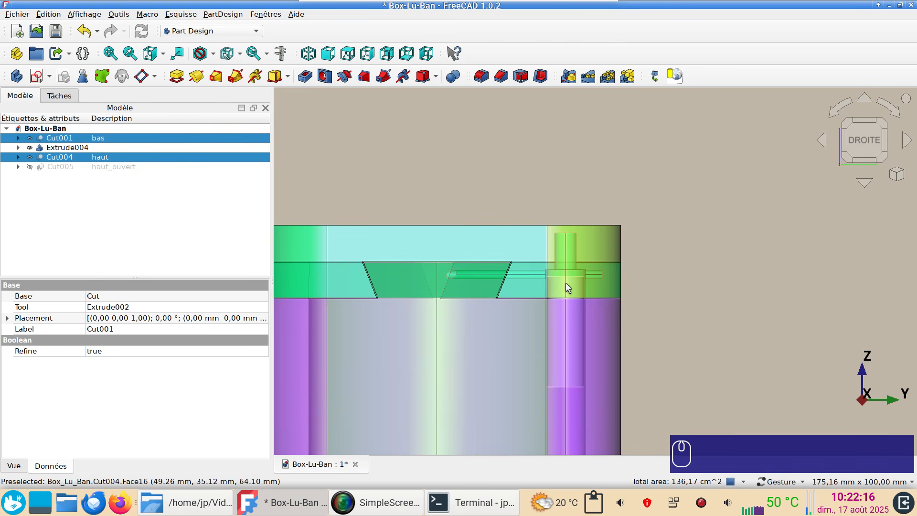
pyautogui.scroll(-1, 564, 290)
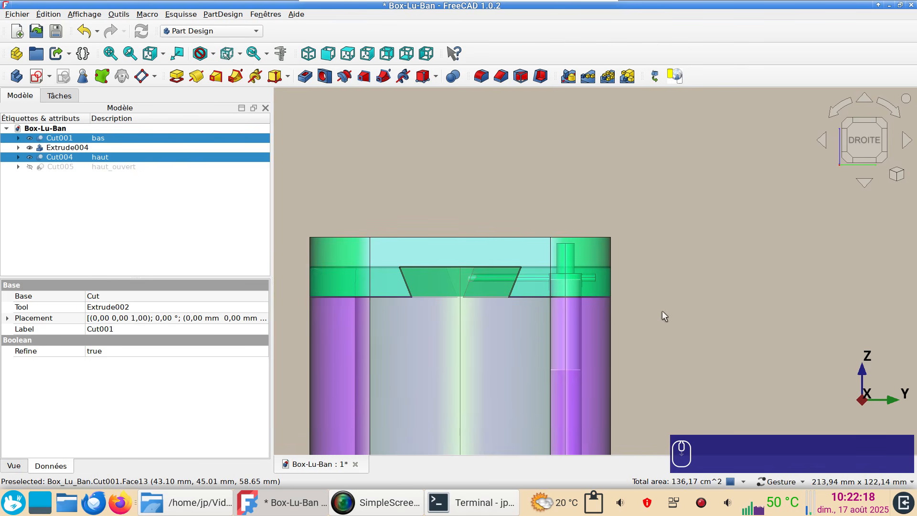
pyautogui.scroll(-1, 678, 291)
pyautogui.scroll(-1, 681, 288)
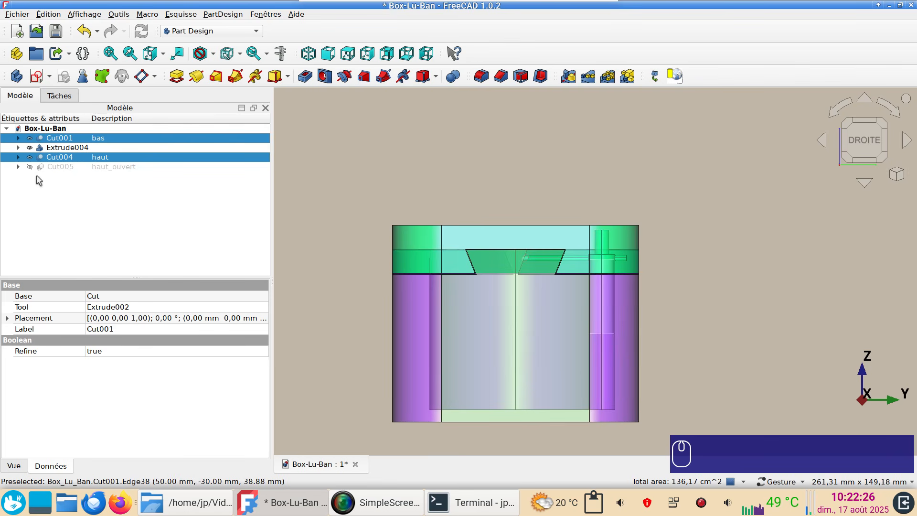
# Hide the closed lid (haut), show the open lid (haut_ouvert), and view the box isometrically.
pyautogui.click(50, 160)
pyautogui.keyDown('ctrl'); pyautogui.click(53, 167); pyautogui.keyUp('ctrl')
pyautogui.press('space')
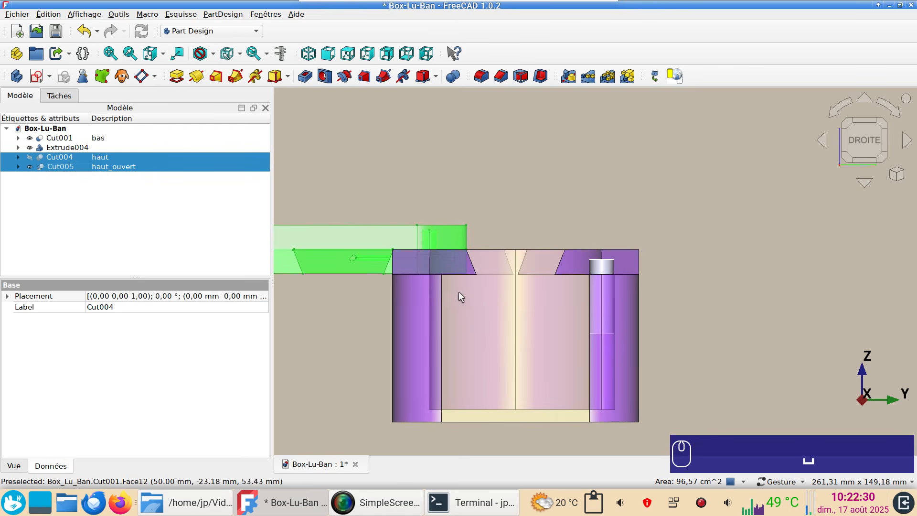
pyautogui.press('KP_0')
pyautogui.moveTo(488, 319); pyautogui.dragTo(629, 284, button='right')
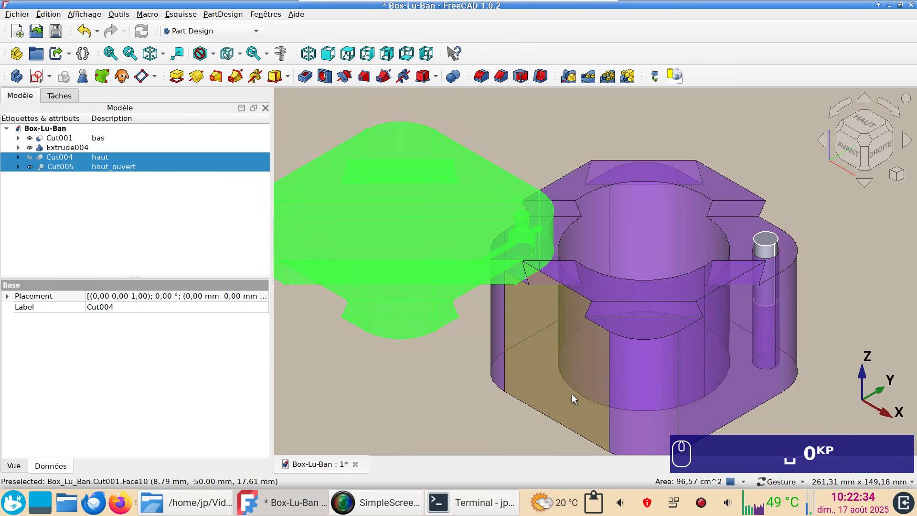
# Hide the cylindrical locking pin Extrude004 and examine its hole in the base.
pyautogui.click(766, 239)
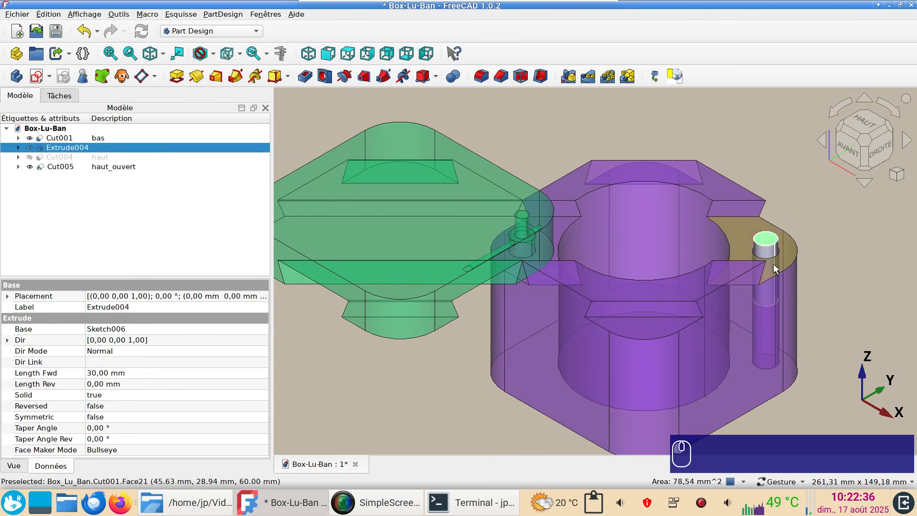
pyautogui.press('space')
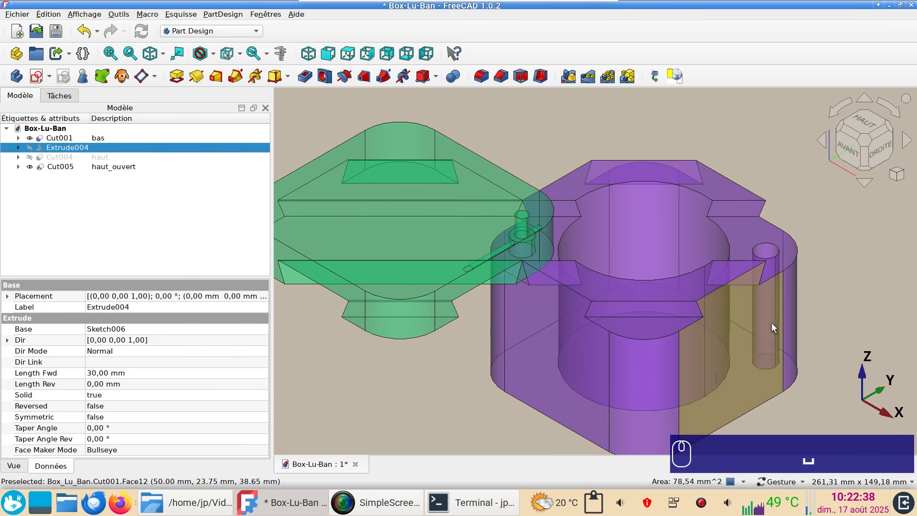
pyautogui.moveTo(618, 325)
pyautogui.mouseDown()
pyautogui.moveTo(620, 359)
pyautogui.moveTo(611, 360)
pyautogui.moveTo(614, 329)
pyautogui.mouseUp()
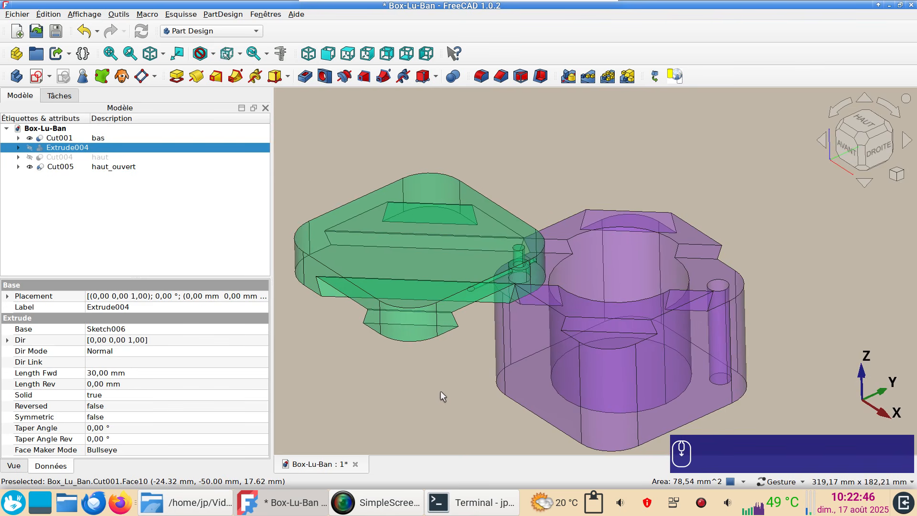
pyautogui.scroll(-3, 441, 390)
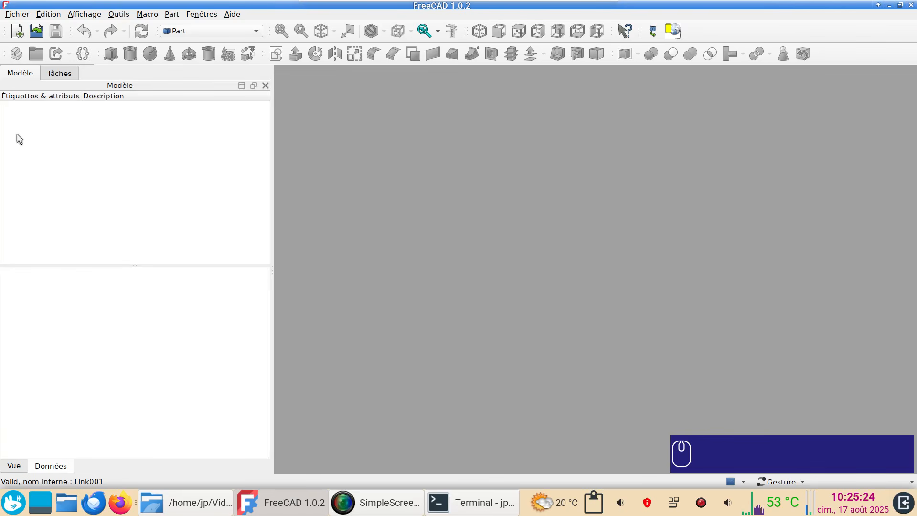
# Create a new document and start a sketch on the XY plane with zero offset.
pyautogui.click(18, 32)
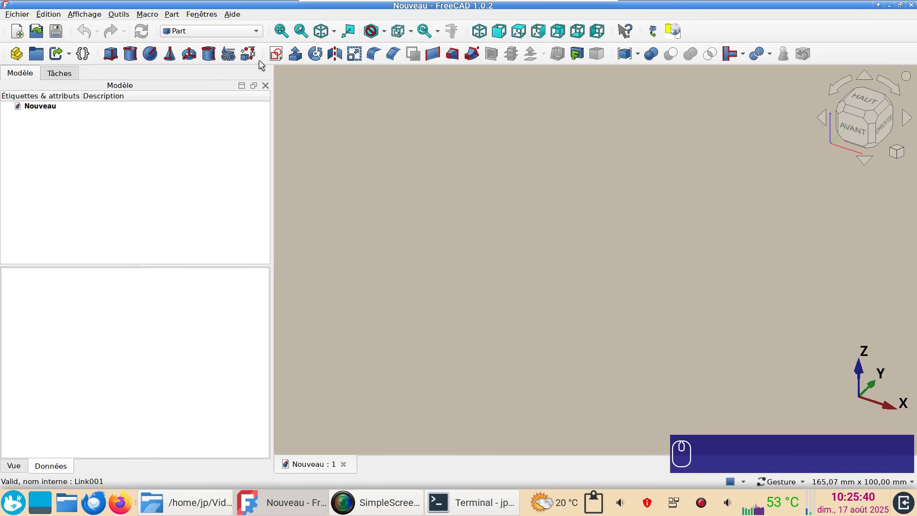
pyautogui.click(277, 55)
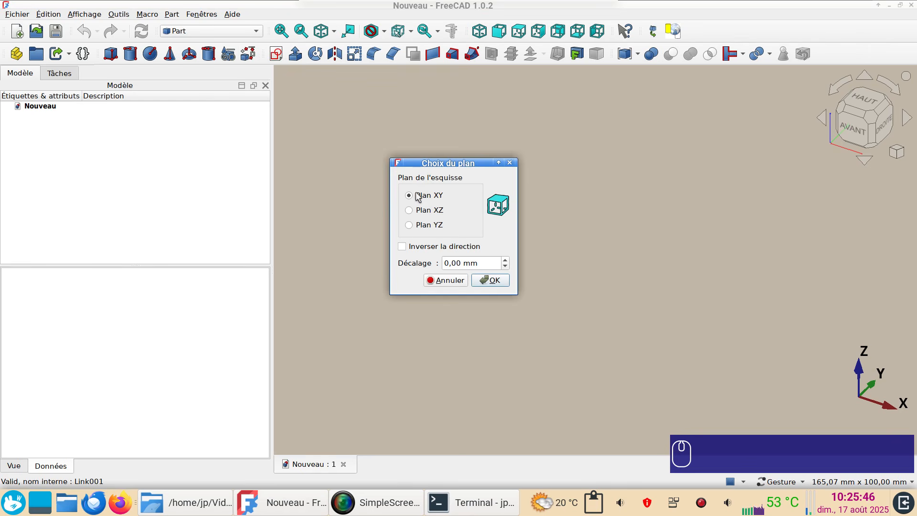
pyautogui.click(503, 285)
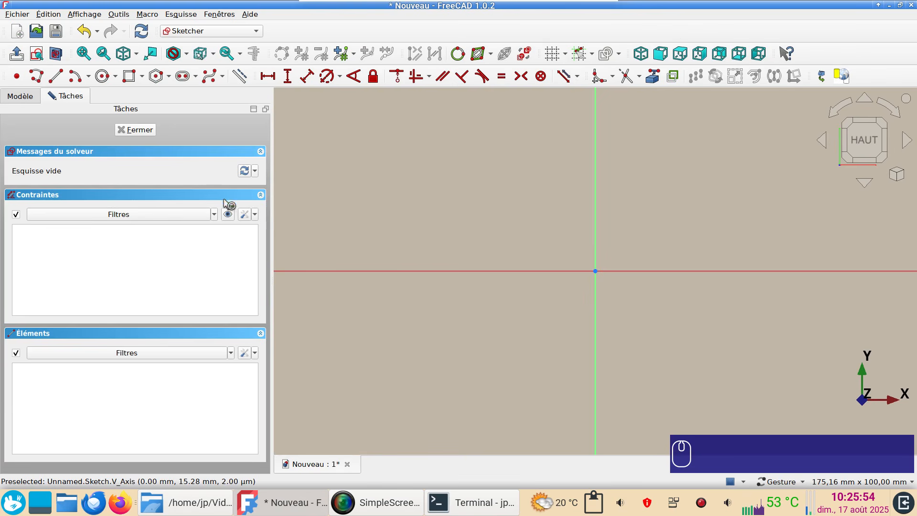
# Review the sketch's automatic constraint options and the general selection preferences.
pyautogui.click(246, 215)
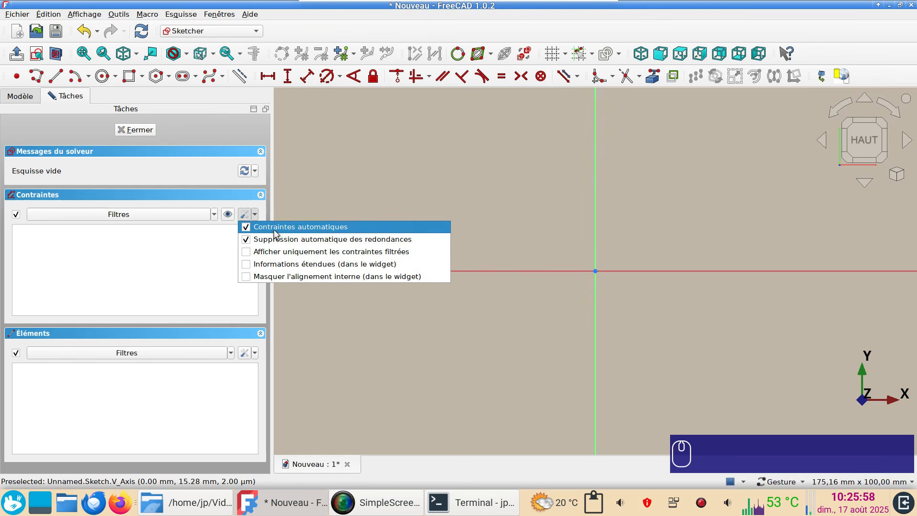
pyautogui.click(358, 198)
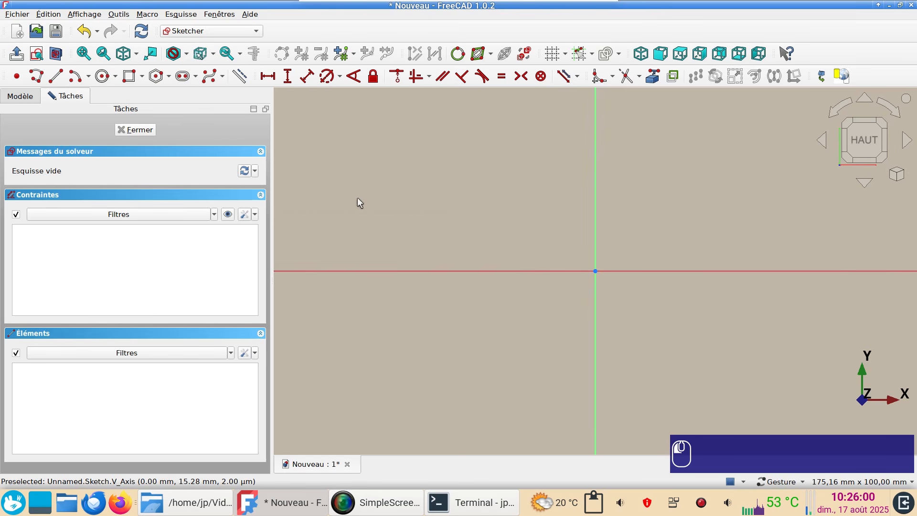
pyautogui.click(49, 14)
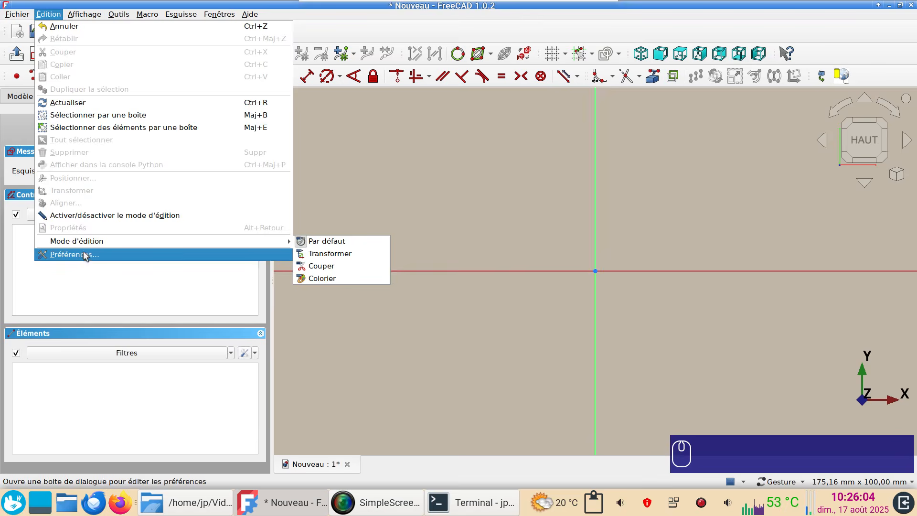
pyautogui.click(85, 255)
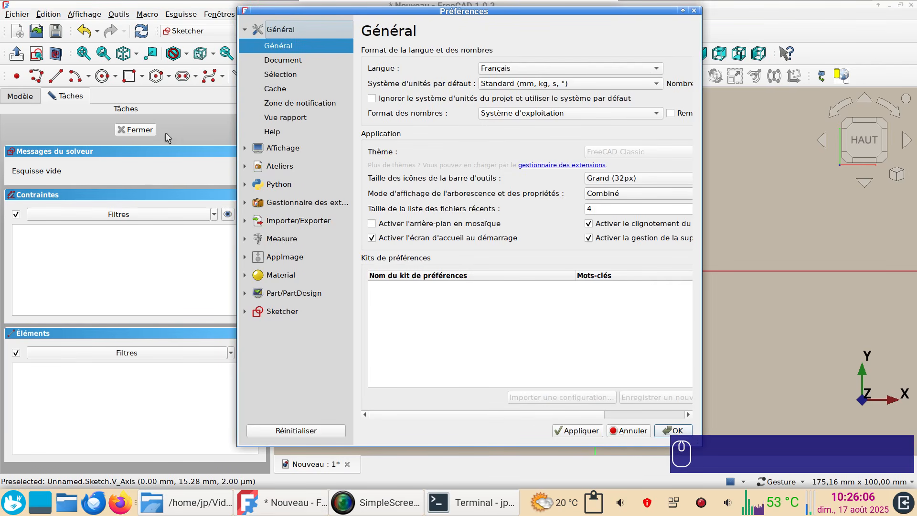
pyautogui.click(280, 75)
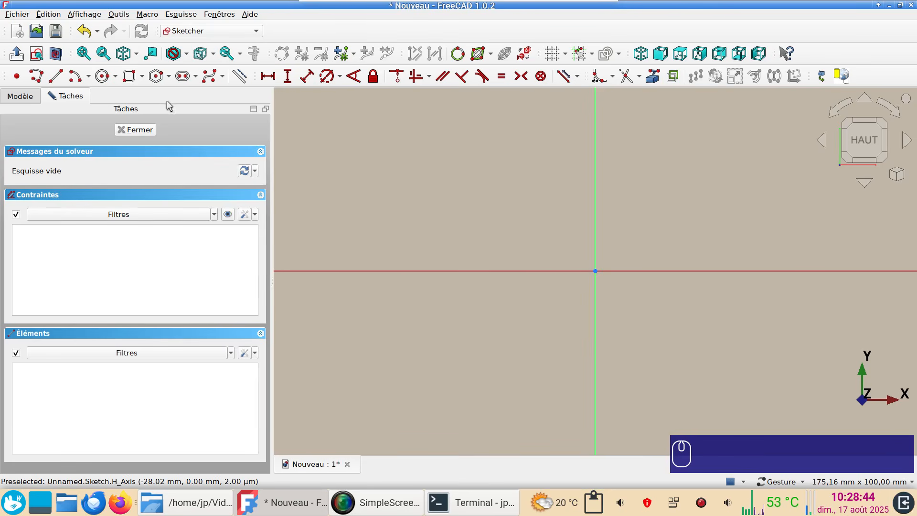
# Sketch a rounded rectangle around the origin, 100 mm wide and about 53 mm high, with 20 mm corner radii.
pyautogui.click(143, 77)
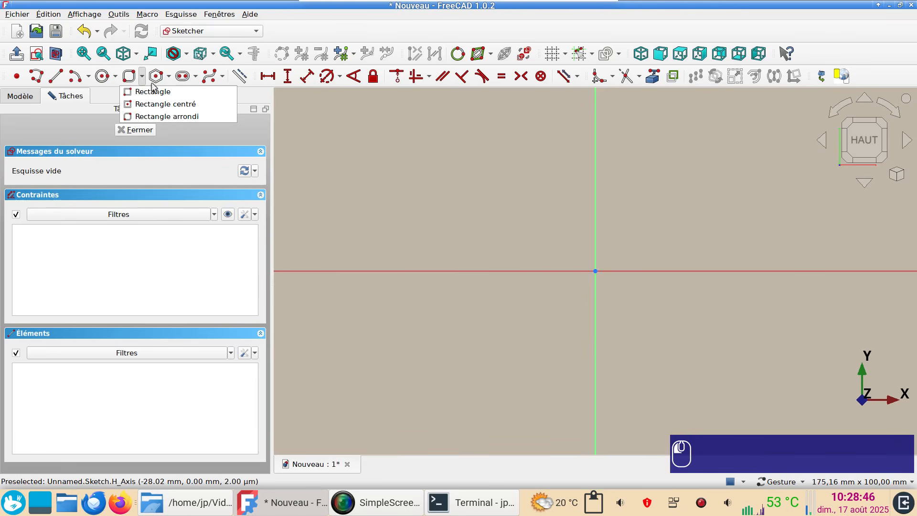
pyautogui.click(169, 116)
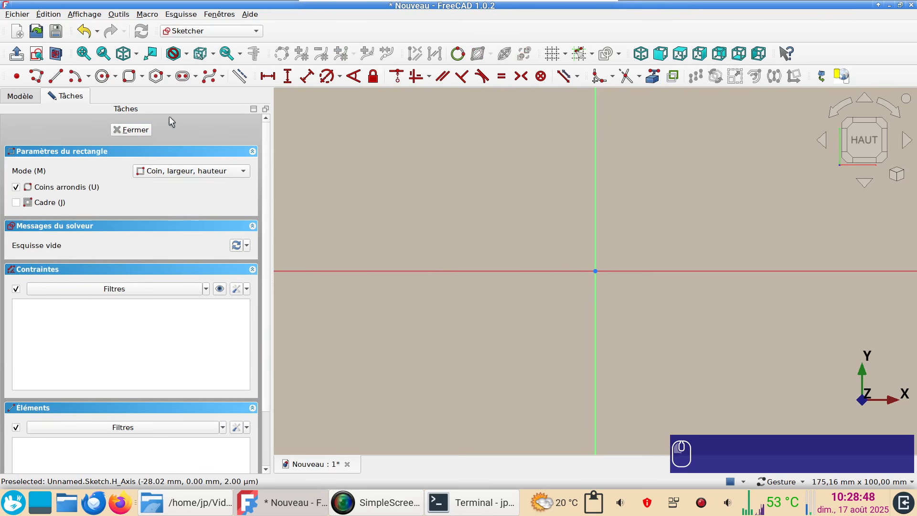
pyautogui.click(481, 168)
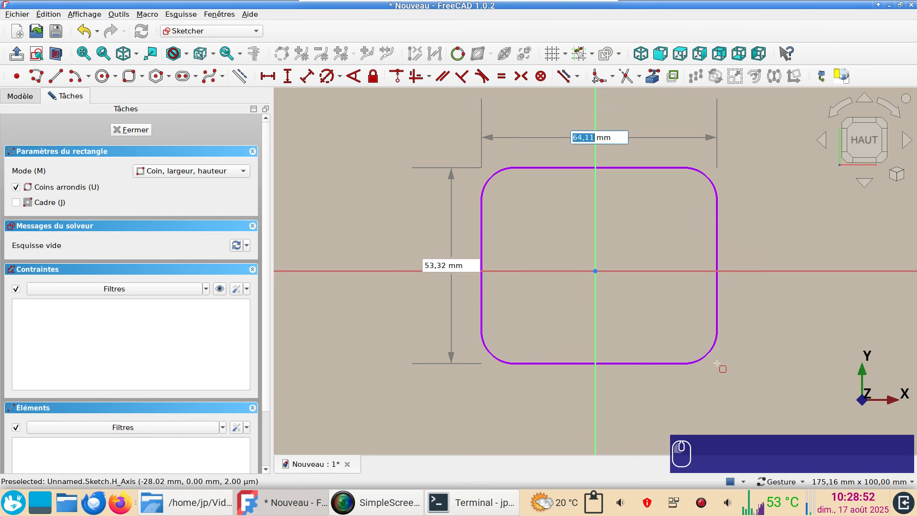
pyautogui.write('100')
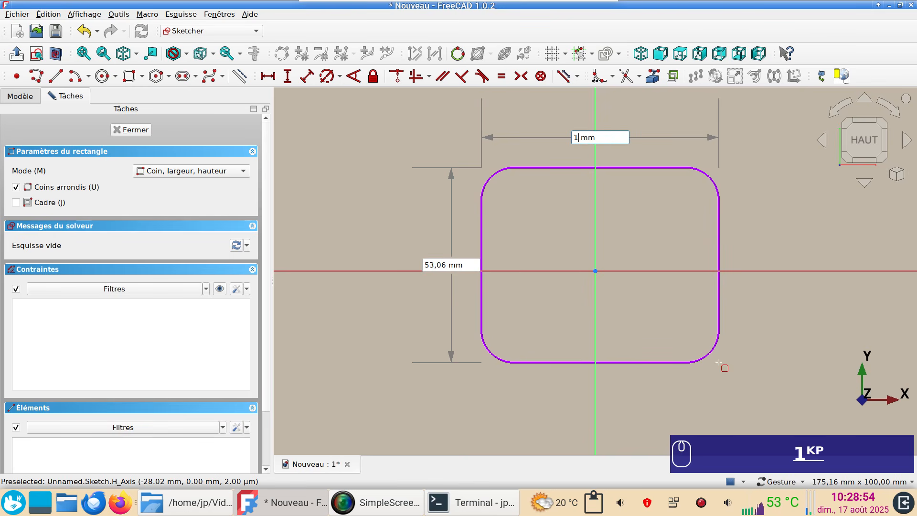
pyautogui.press('Return')
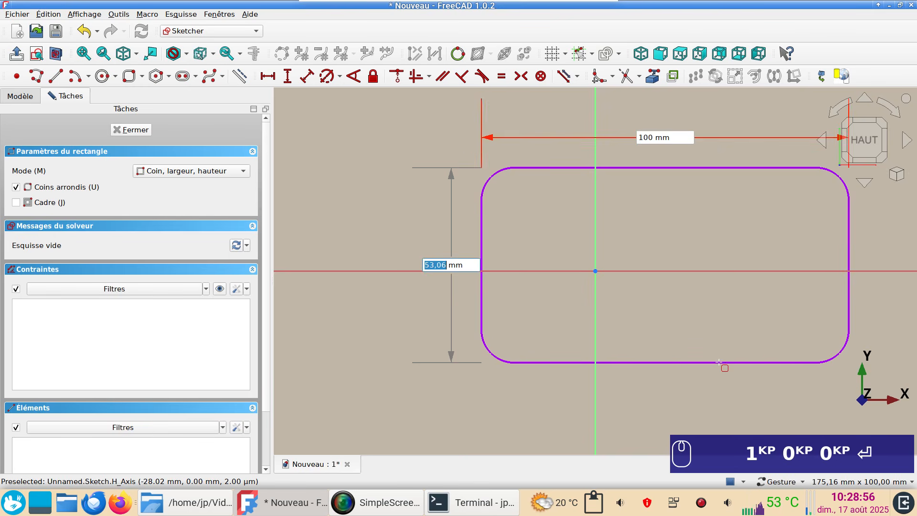
pyautogui.click(719, 362)
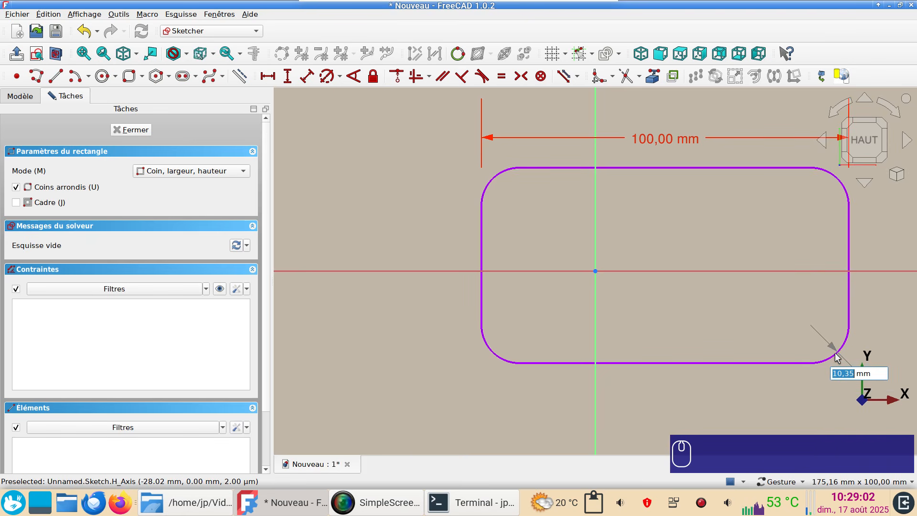
pyautogui.write('20')
pyautogui.press('Return')
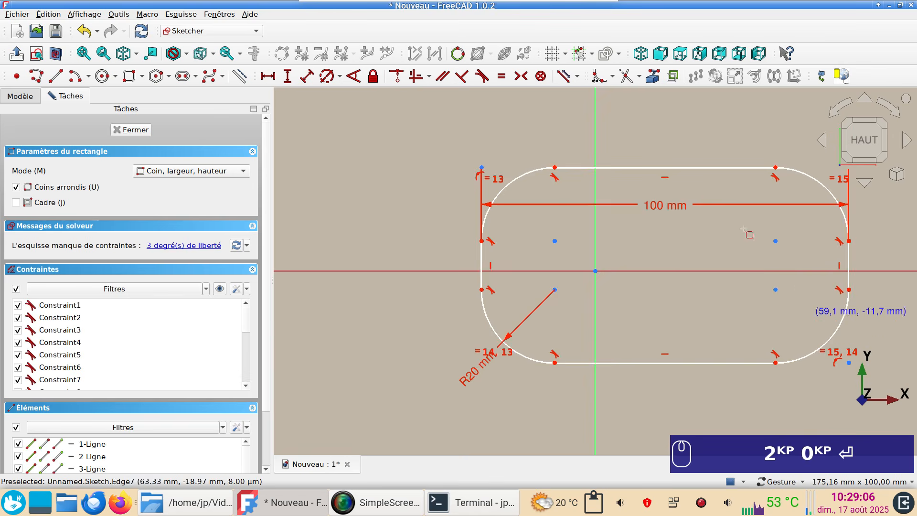
pyautogui.rightClick(628, 143)
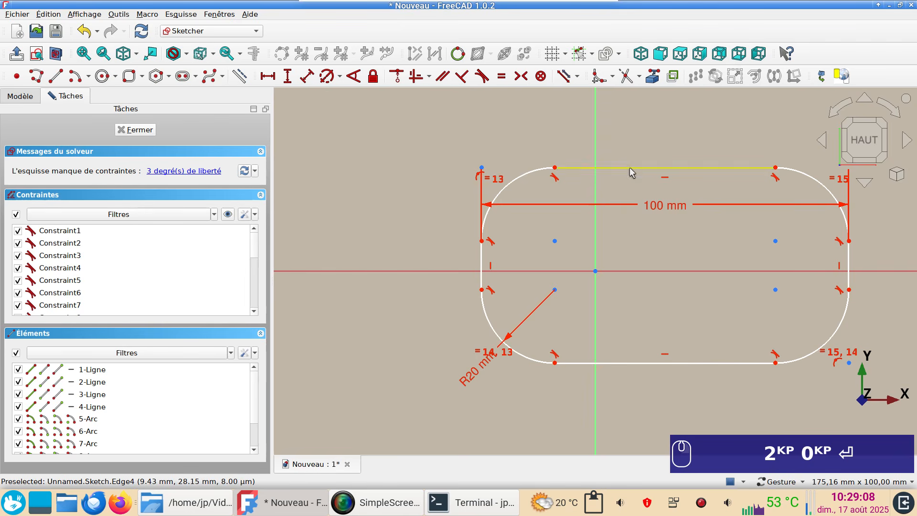
# Constrain the upper and left straight edges of the rounded rectangle to equal length.
pyautogui.click(630, 167)
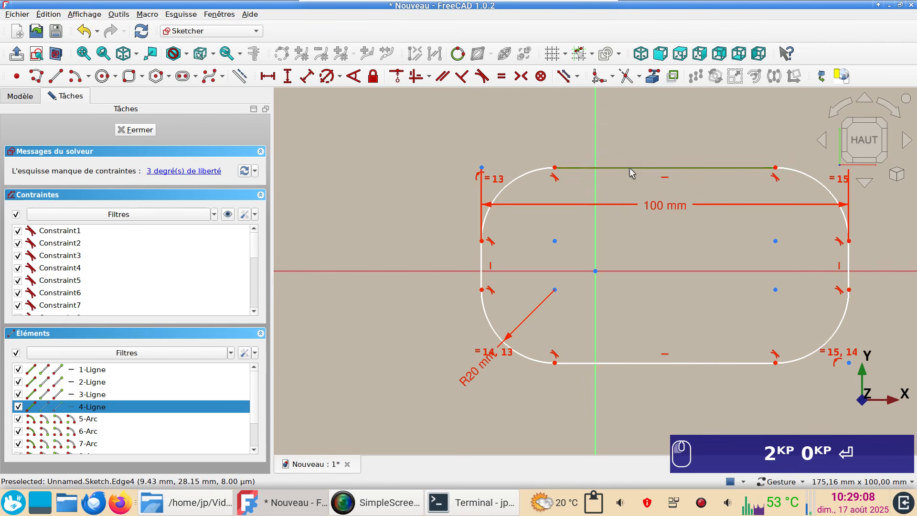
pyautogui.click(482, 264)
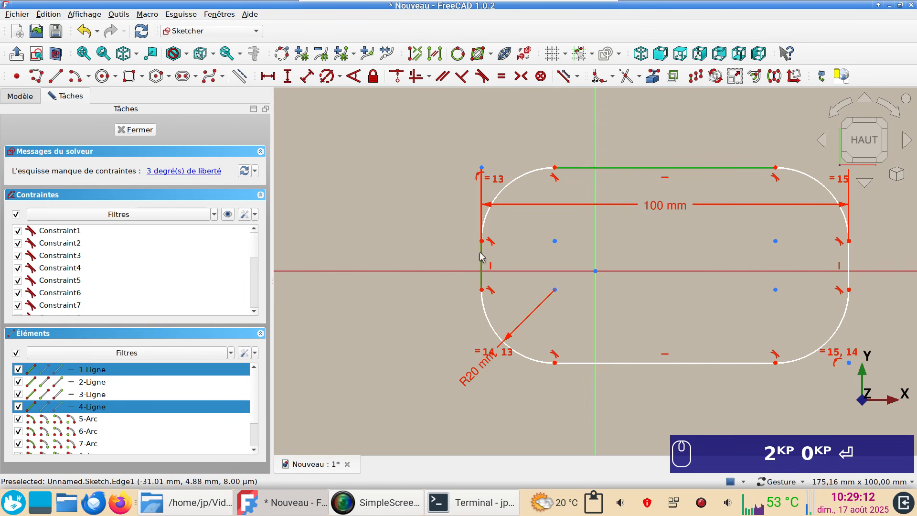
pyautogui.press('e')
# Make the upper-left and lower-right corner arc centres symmetric about the origin, and close the rounded square sketch.
pyautogui.scroll(-3, 493, 255)
pyautogui.moveTo(492, 256); pyautogui.dragTo(492, 256, button='right')
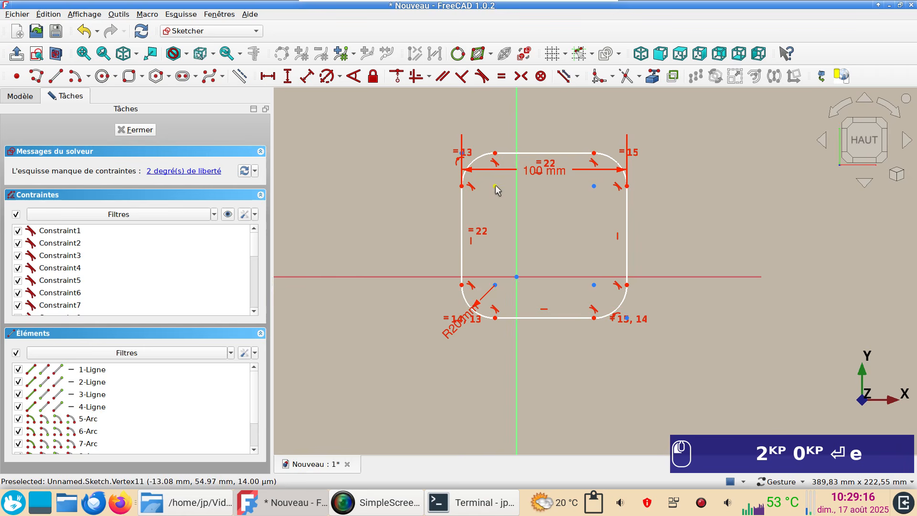
pyautogui.click(494, 186)
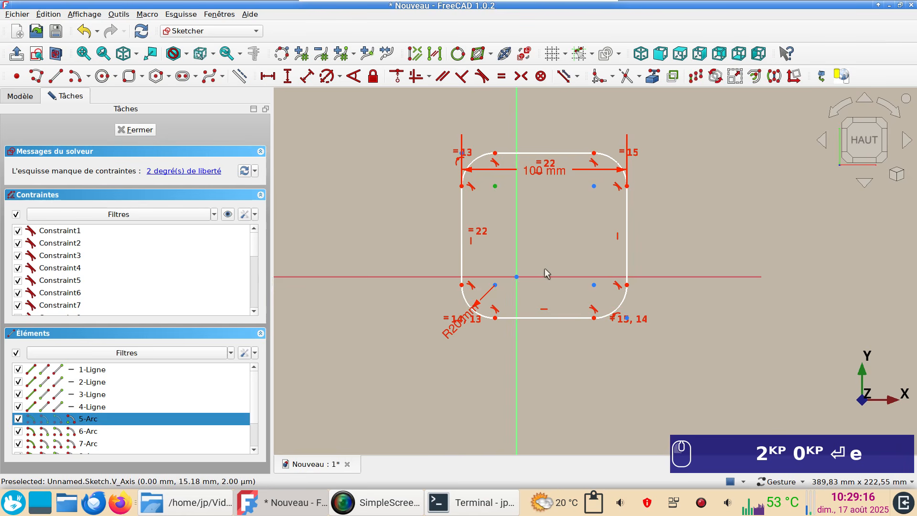
pyautogui.click(594, 286)
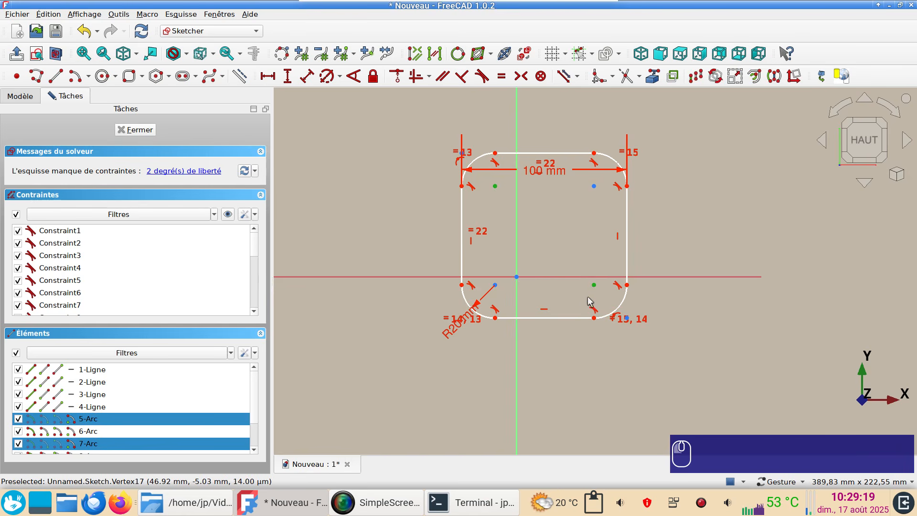
pyautogui.click(517, 278)
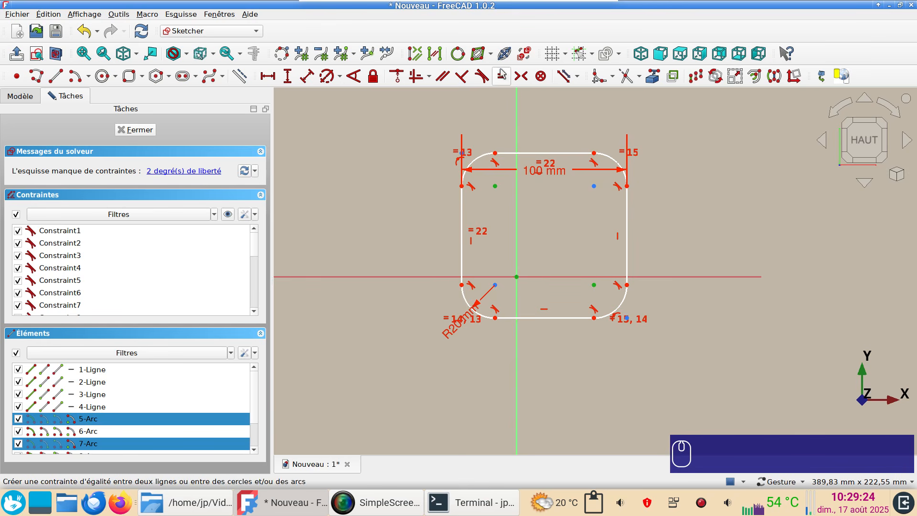
pyautogui.press('s')
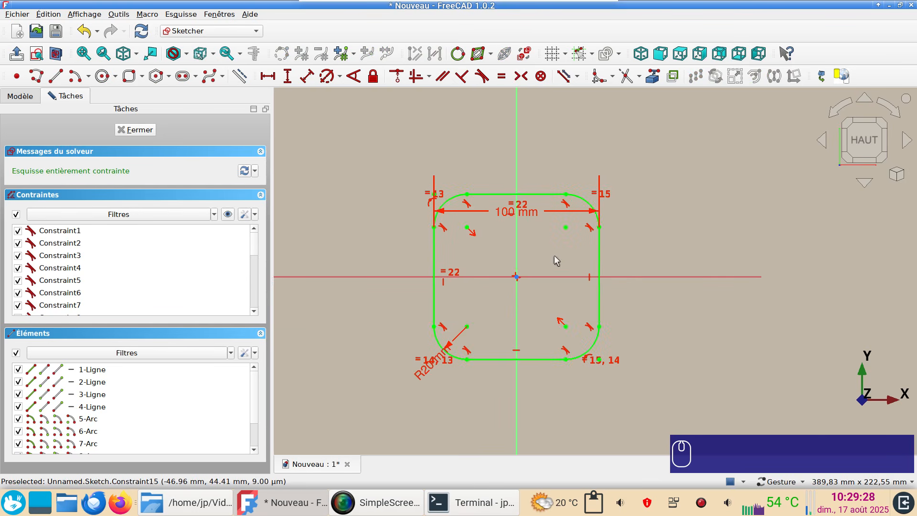
pyautogui.click(136, 130)
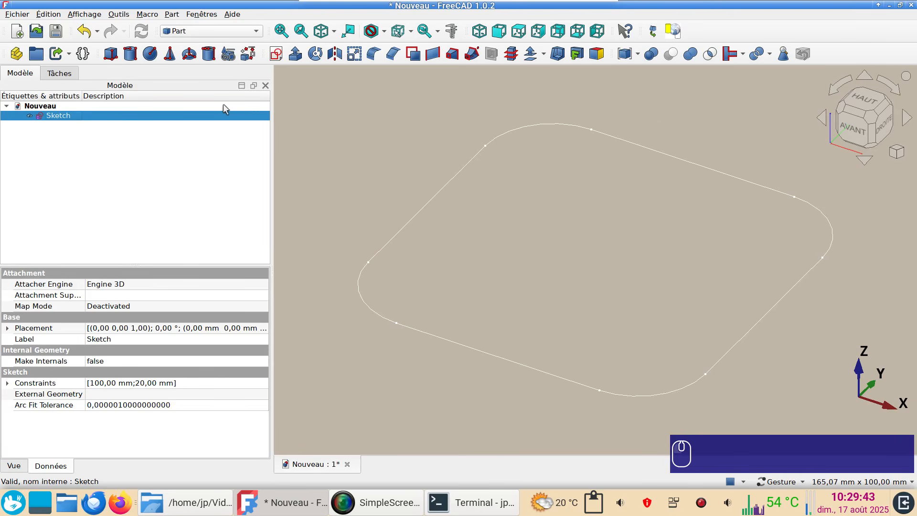
# Extrude the rounded square sketch 80 mm along its normal as a solid.
pyautogui.click(293, 57)
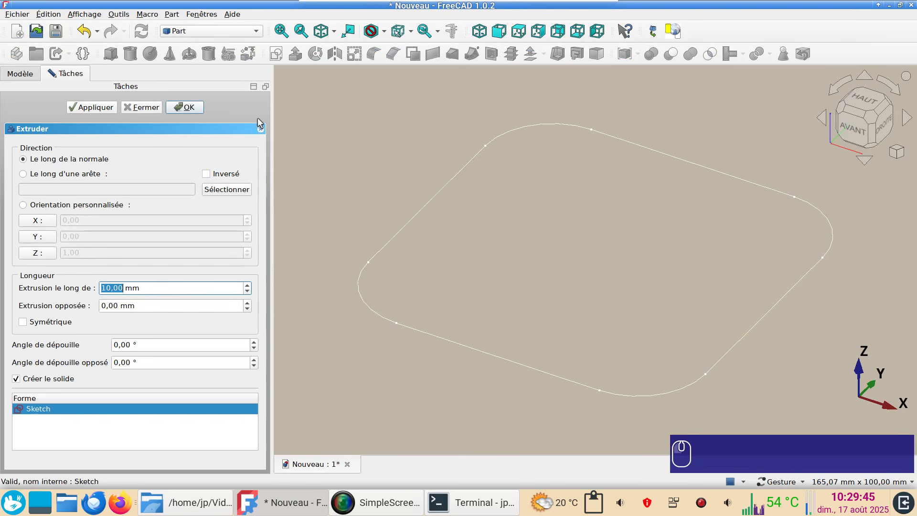
pyautogui.write('80')
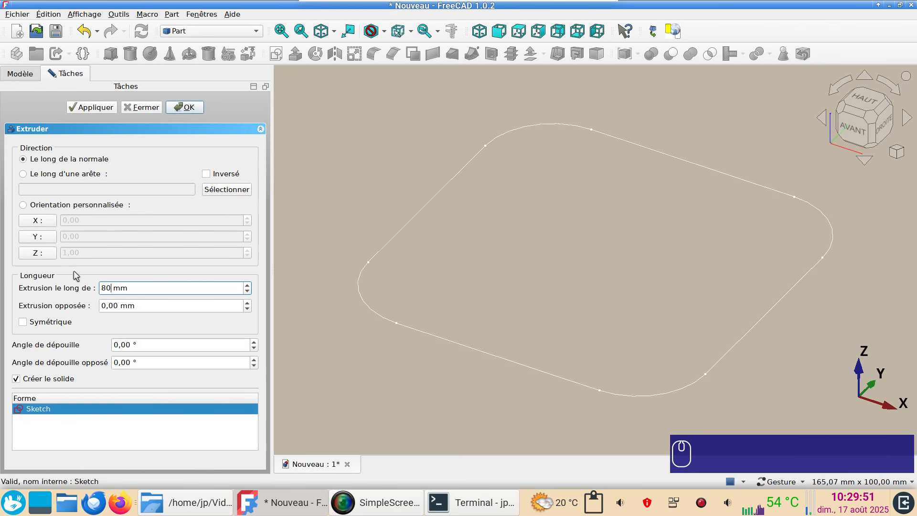
pyautogui.click(188, 108)
pyautogui.scroll(-4, 432, 270)
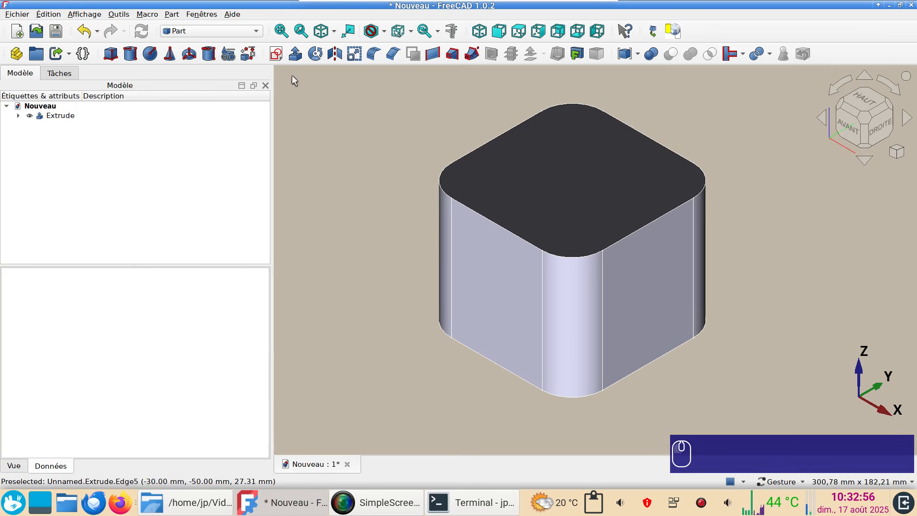
# Start a new sketch on the XZ plane with zero offset.
pyautogui.click(276, 54)
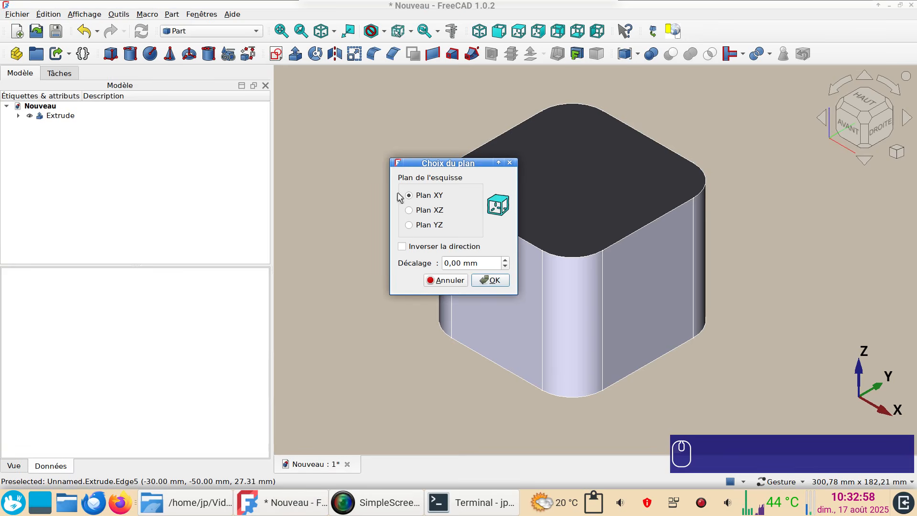
pyautogui.click(420, 209)
pyautogui.click(486, 281)
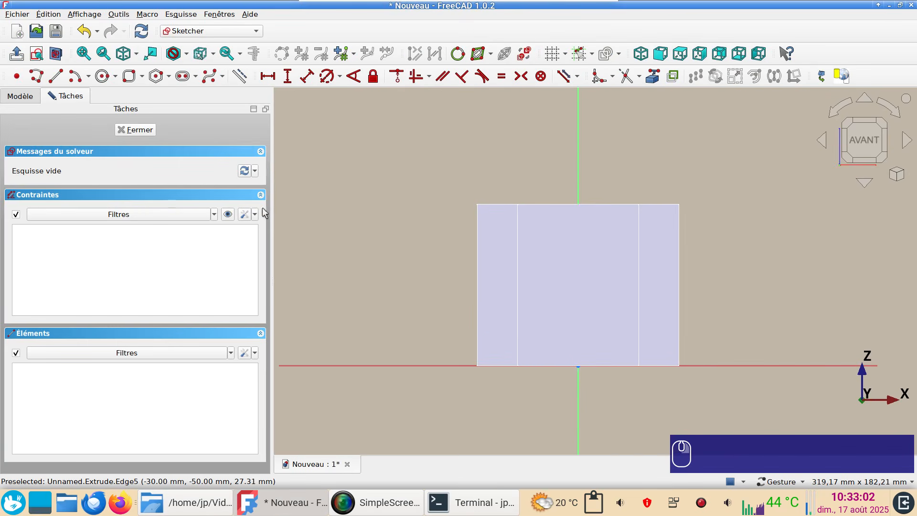
# Section the view at the sketch plane and draw an open five-segment polyline across the box's upper part, with a raised dovetail about 30 mm wide.
pyautogui.click(36, 76)
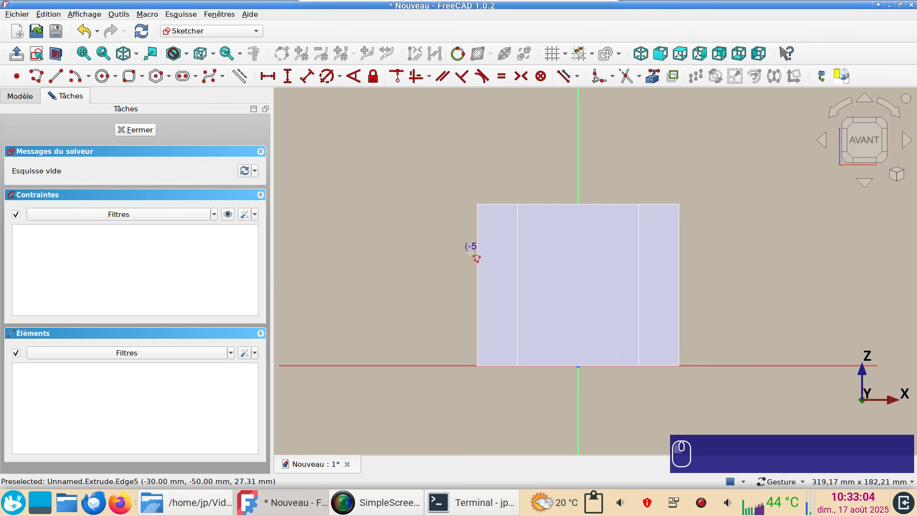
pyautogui.scroll(2, 469, 252)
pyautogui.moveTo(470, 252)
pyautogui.mouseDown(button='right')
pyautogui.moveTo(399, 262)
pyautogui.moveTo(397, 252)
pyautogui.mouseUp(button='right')
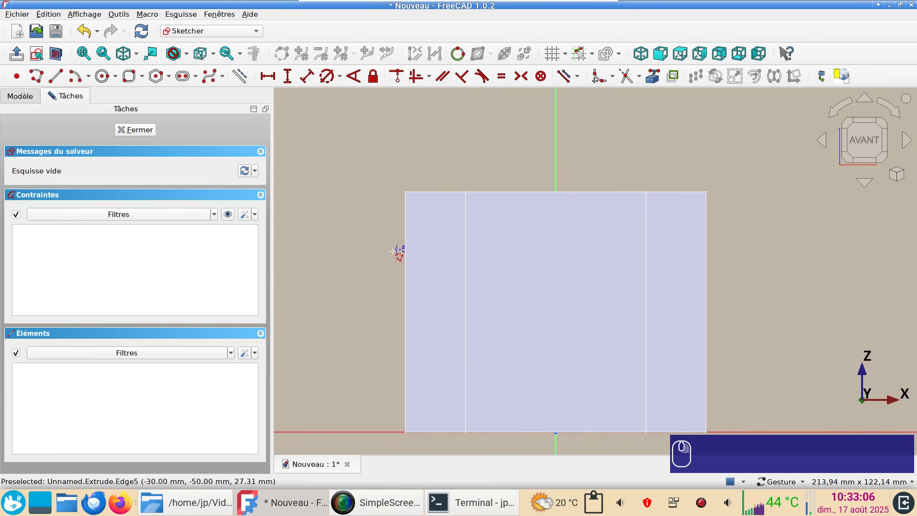
pyautogui.click(56, 55)
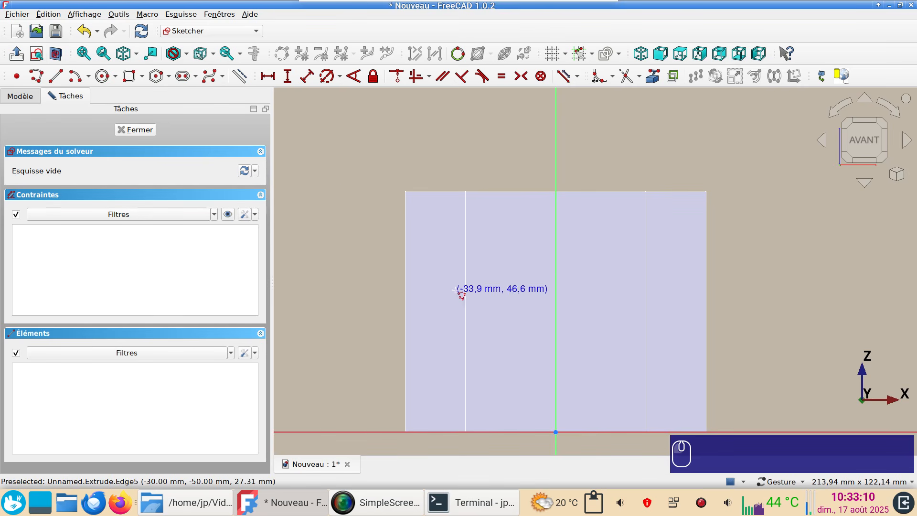
pyautogui.click(406, 246)
pyautogui.click(509, 246)
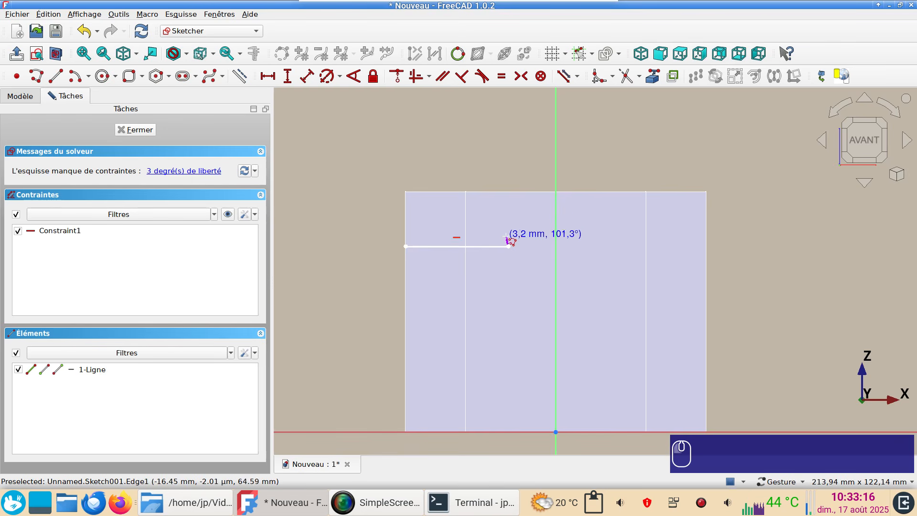
pyautogui.click(504, 225)
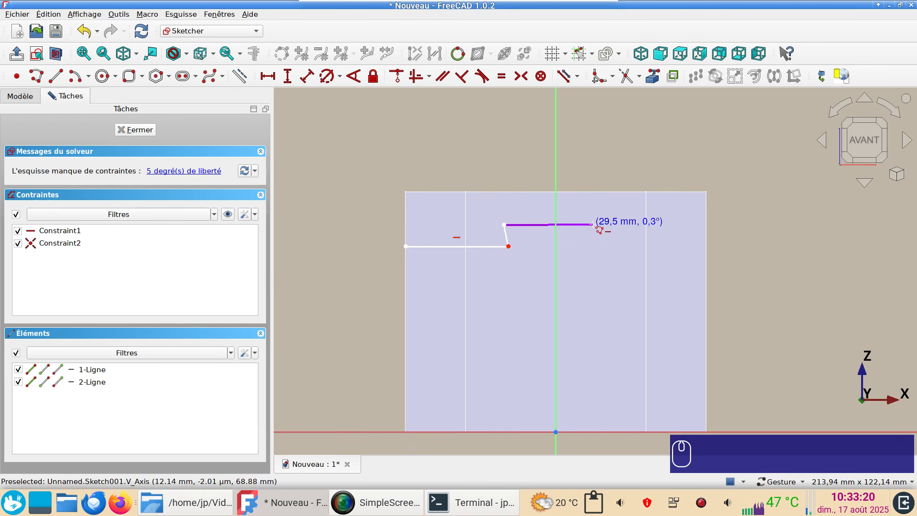
pyautogui.click(593, 225)
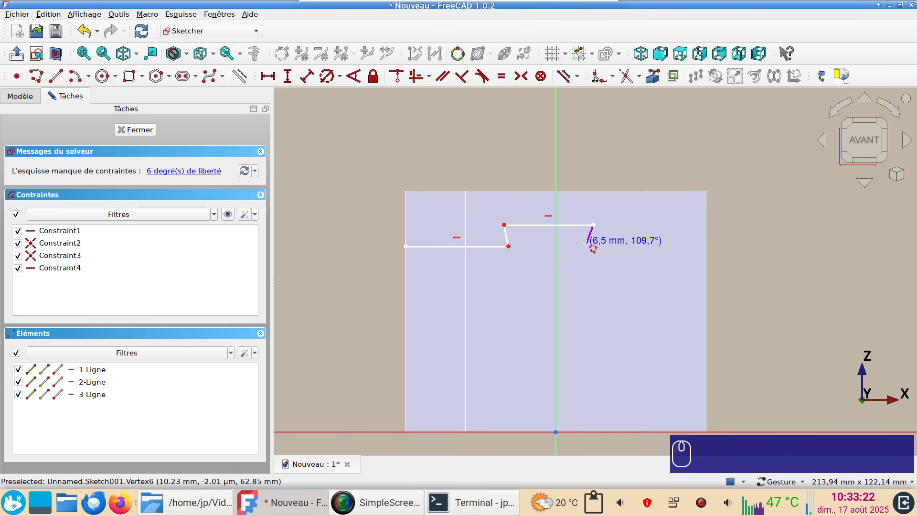
pyautogui.click(587, 243)
pyautogui.click(828, 244)
pyautogui.rightClick(803, 280)
pyautogui.rightClick(820, 262)
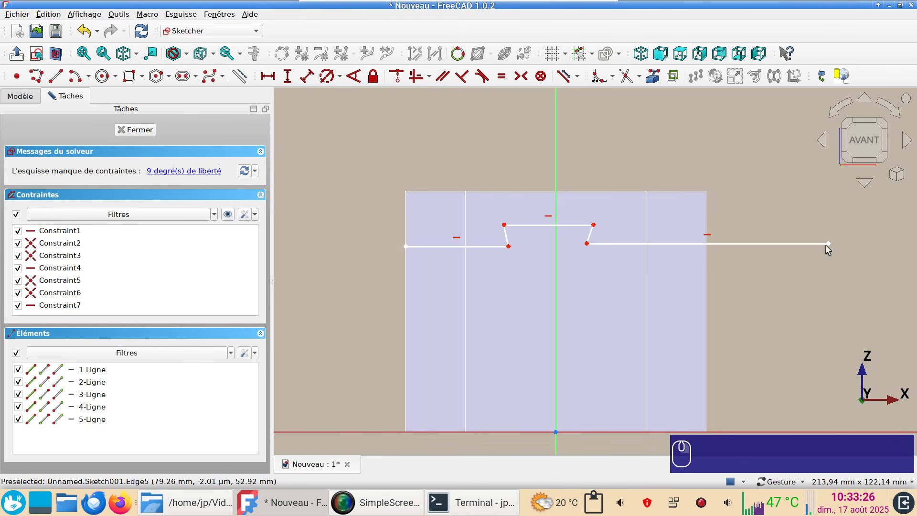
# Constrain the polyline's right endpoint to 200 mm and its left endpoint to -50 mm horizontally from the vertical axis.
pyautogui.click(829, 244)
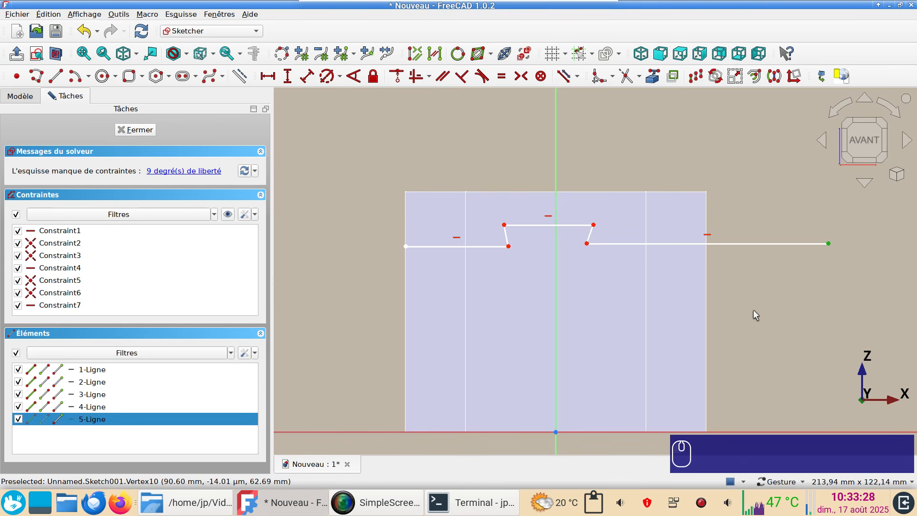
pyautogui.write('l20')
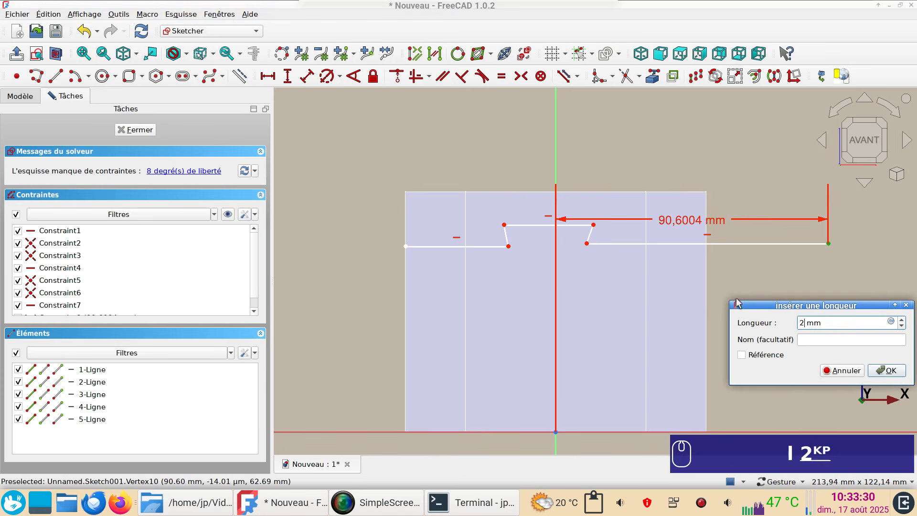
pyautogui.write('0')
pyautogui.press('Return')
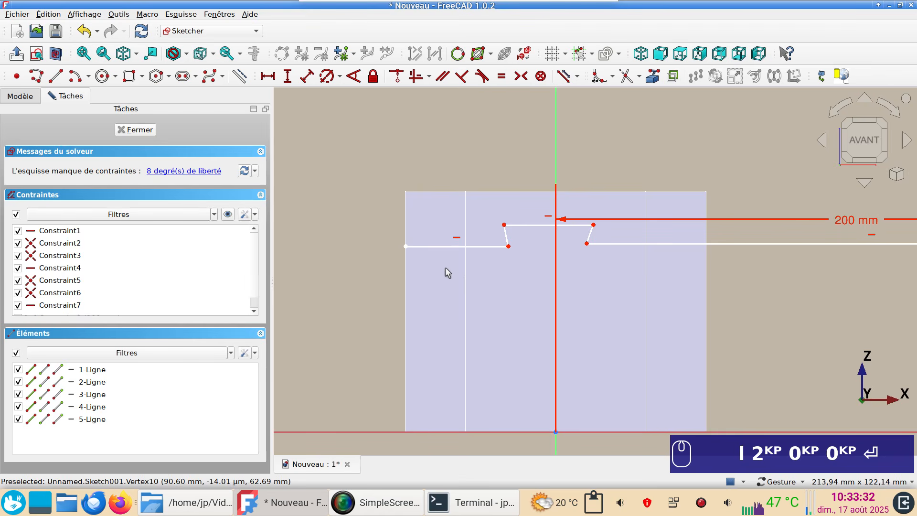
pyautogui.click(406, 247)
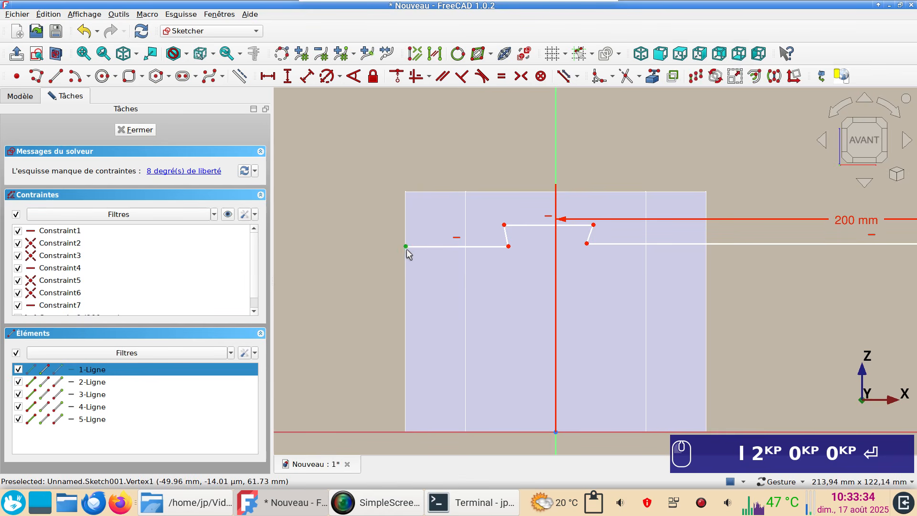
pyautogui.press('l')
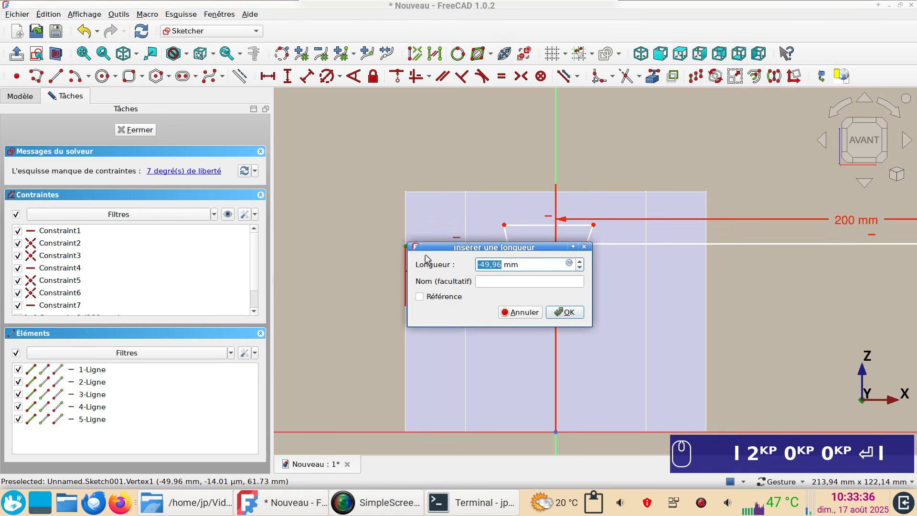
pyautogui.write('-50')
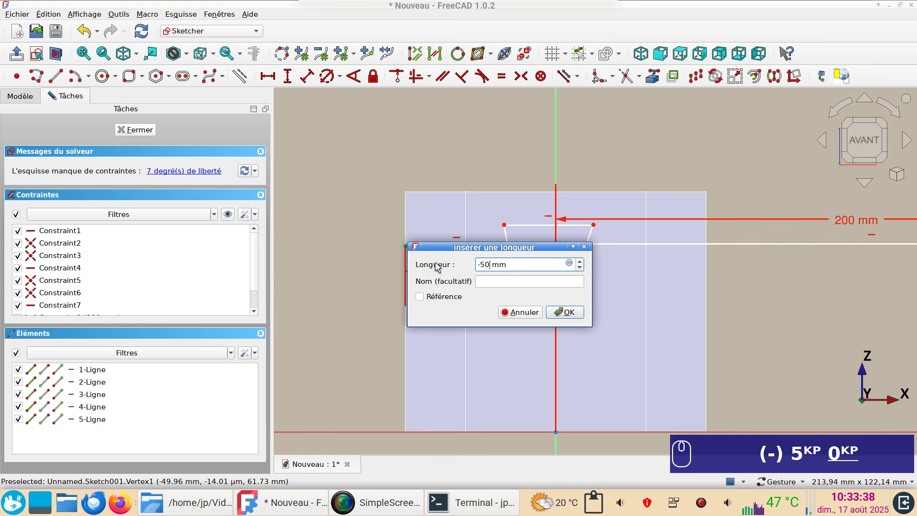
pyautogui.press('Return')
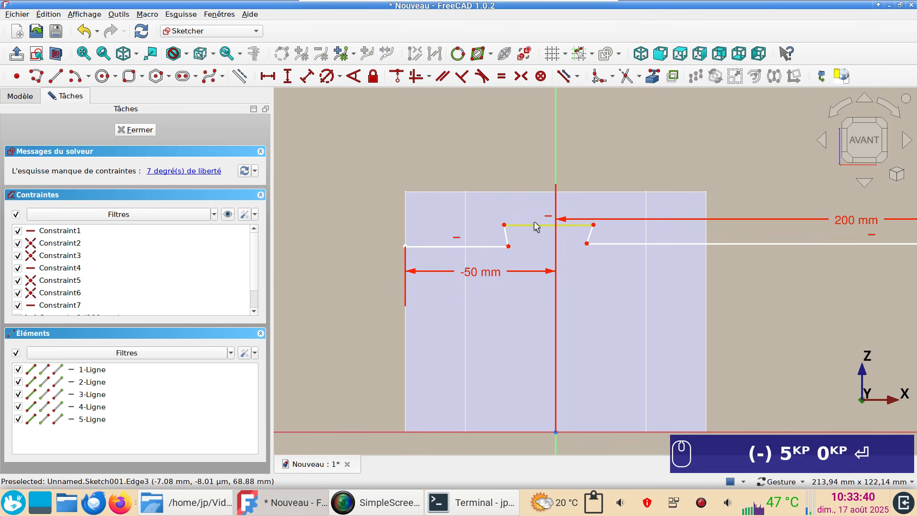
# Set the length of the dovetail's horizontal top edge to 40 mm.
pyautogui.click(534, 225)
pyautogui.write('l40')
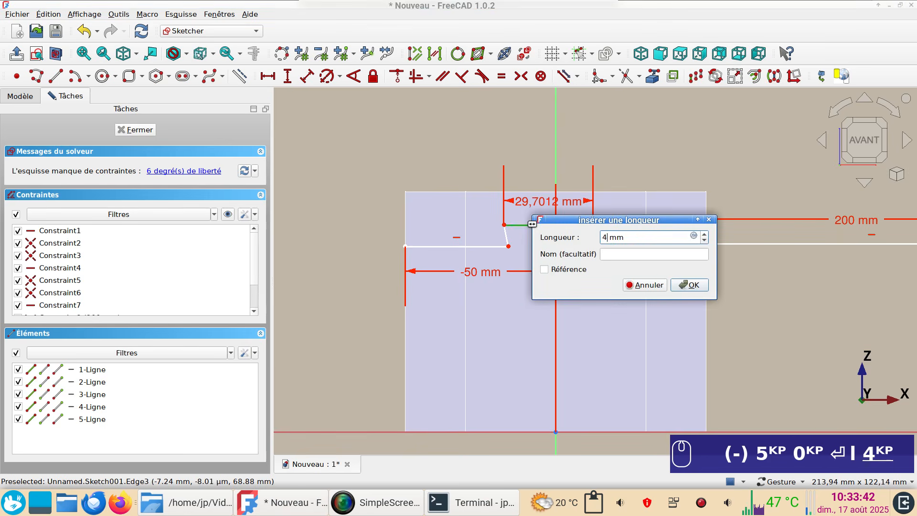
pyautogui.press('Return')
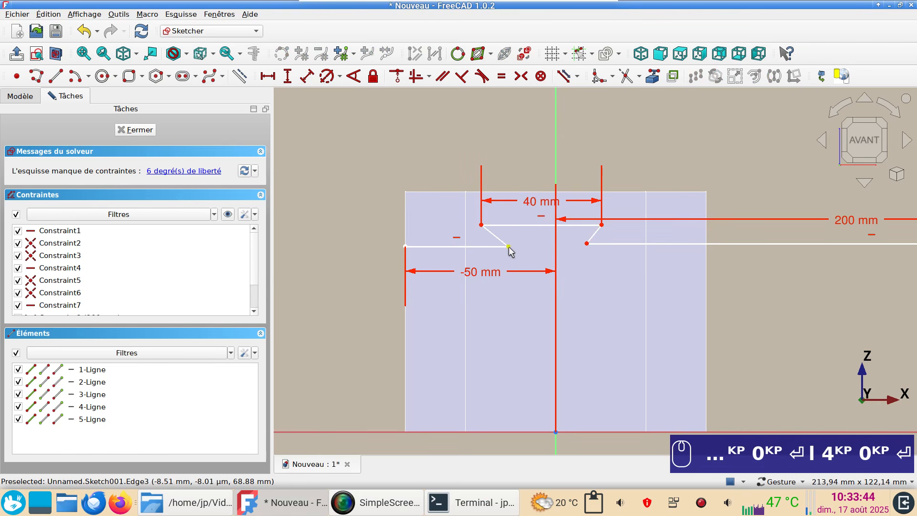
# Dimension the dovetail's left slanted side with a 4 mm horizontal offset and a 10 mm vertical height between its endpoints.
pyautogui.click(492, 235)
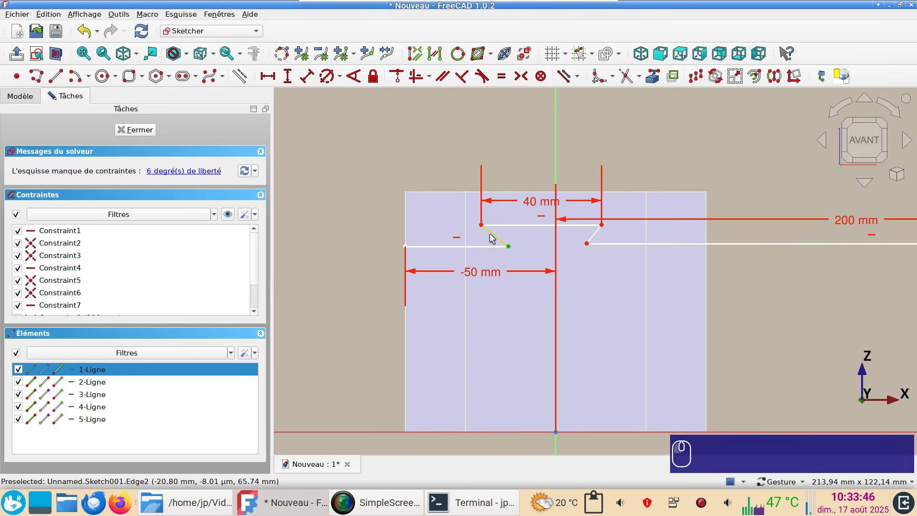
pyautogui.click(481, 225)
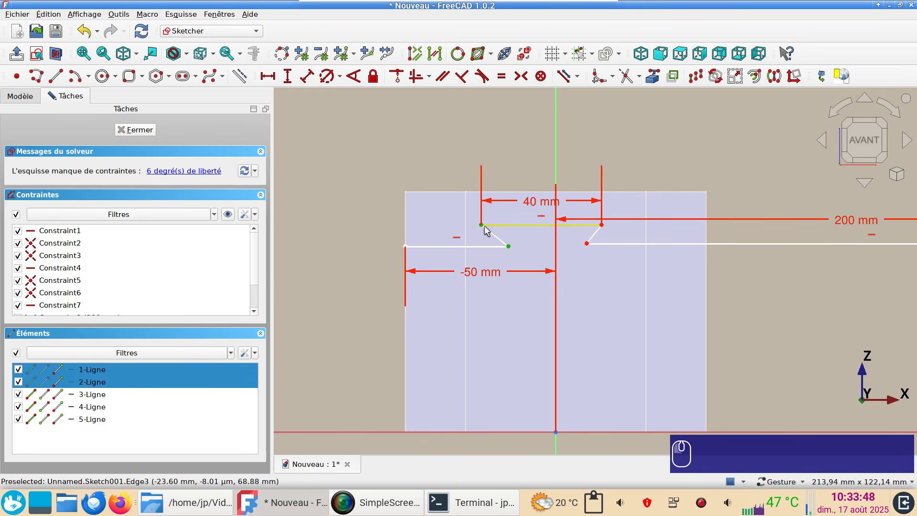
pyautogui.write('l4')
pyautogui.press('Return')
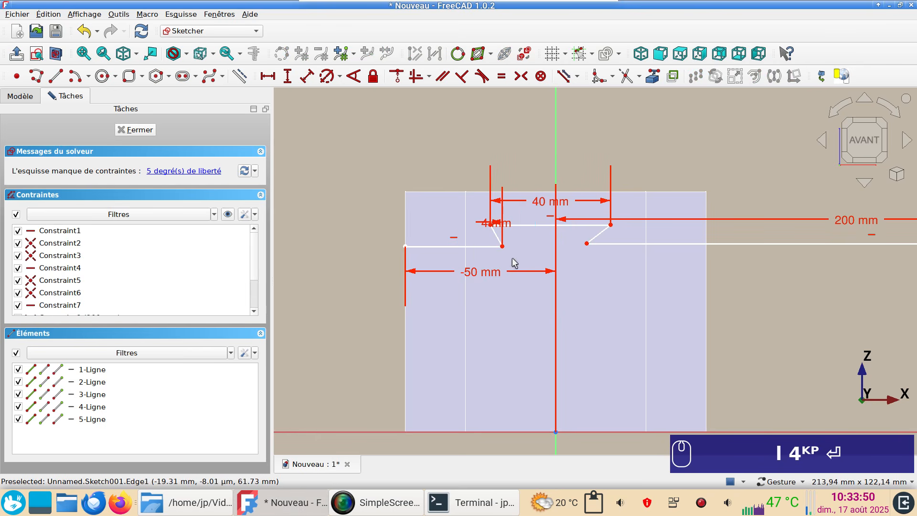
pyautogui.moveTo(494, 226); pyautogui.dragTo(462, 209)
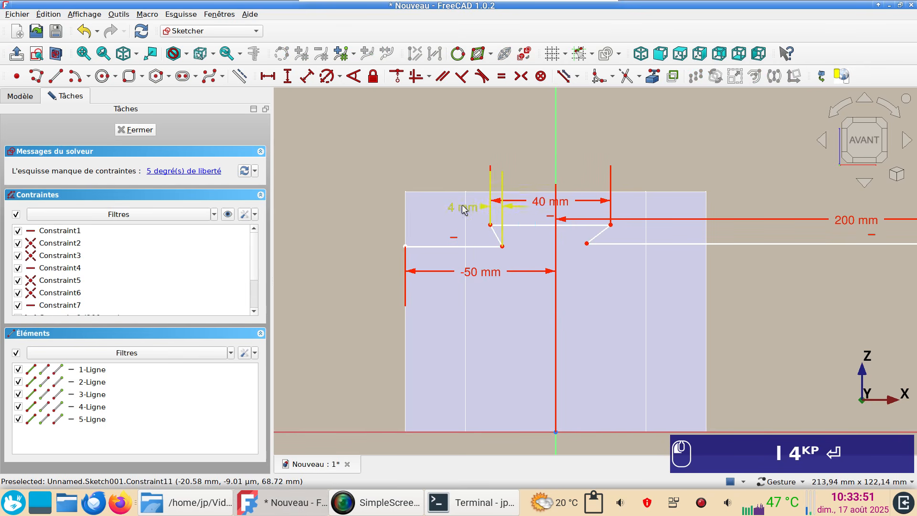
pyautogui.click(496, 236)
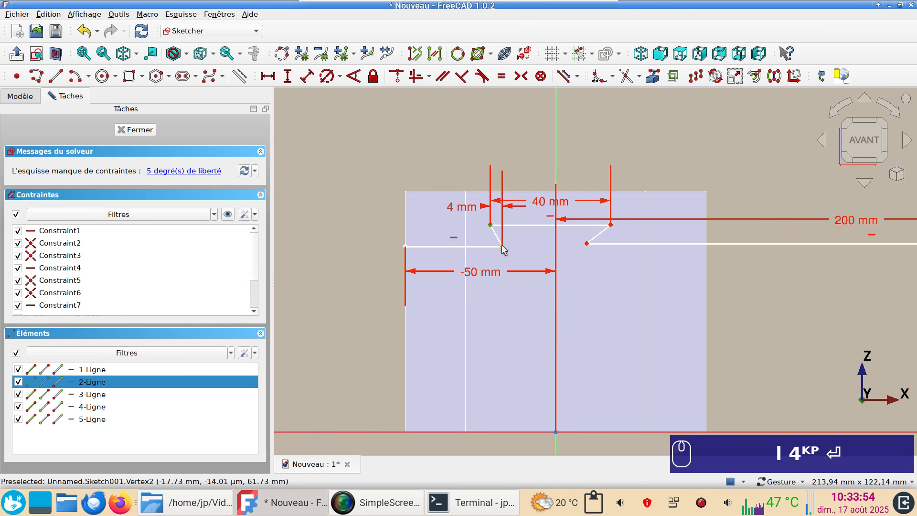
pyautogui.click(502, 247)
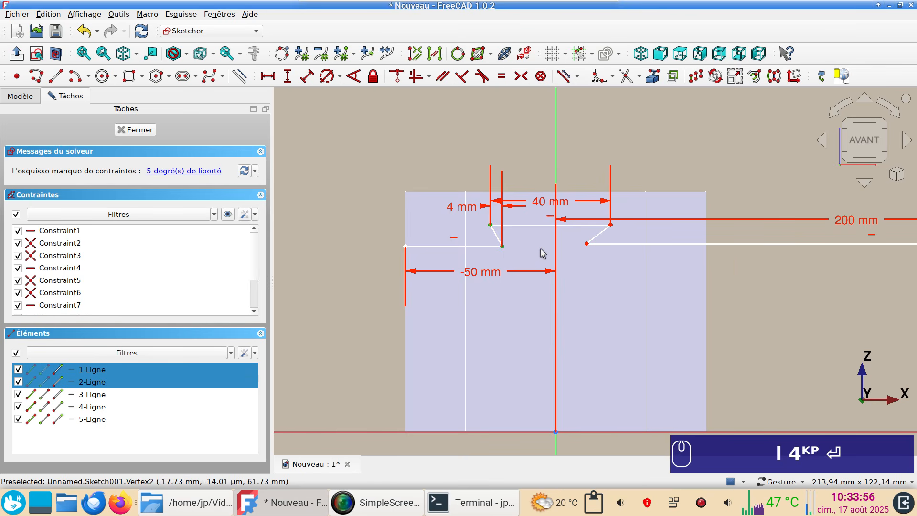
pyautogui.write('i')
pyautogui.write('10')
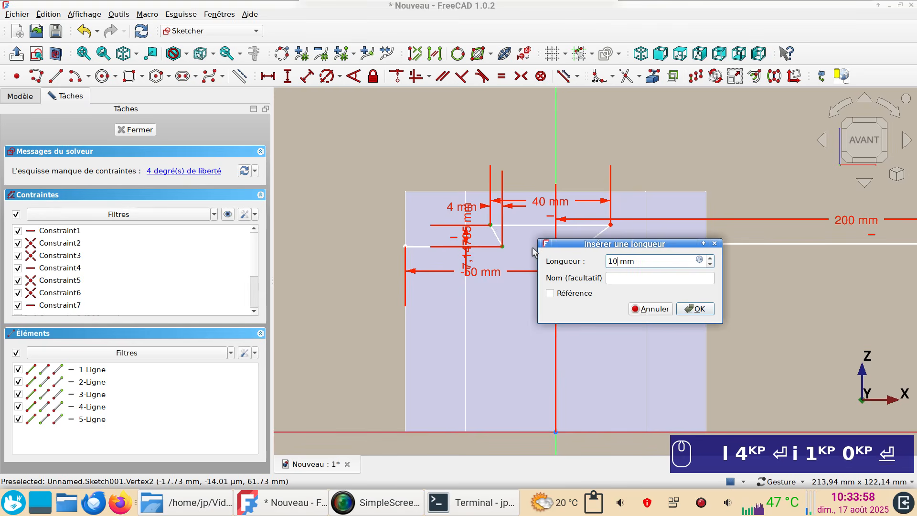
pyautogui.press('Return')
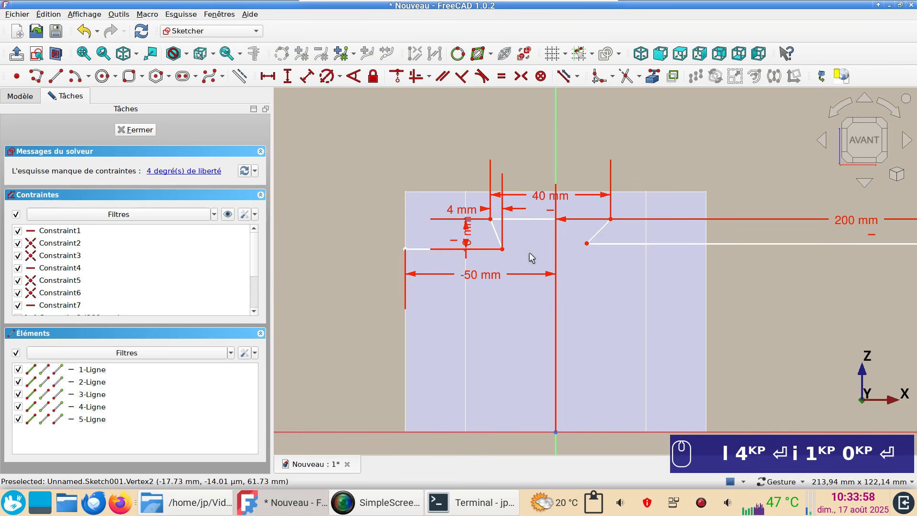
# Make the dovetail's two lower corners and its two upper corners symmetric about the vertical axis.
pyautogui.click(587, 244)
pyautogui.click(504, 250)
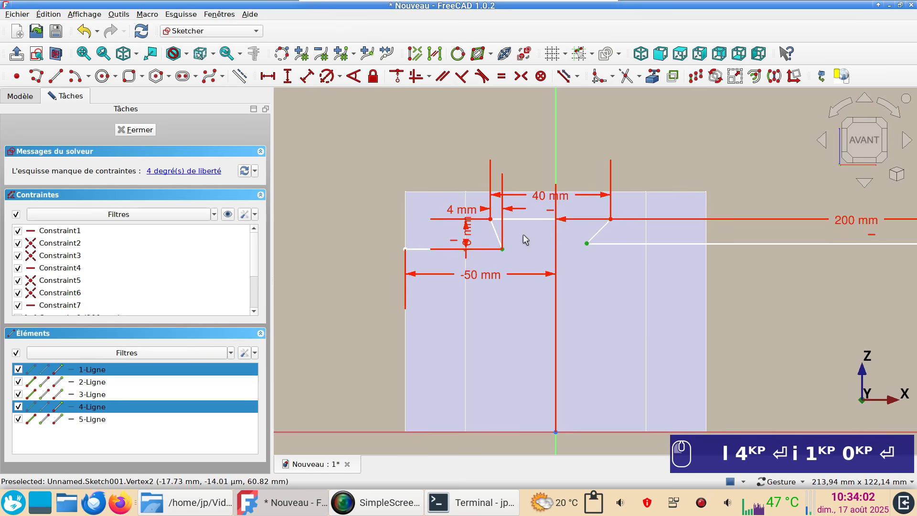
pyautogui.click(557, 172)
pyautogui.press('s')
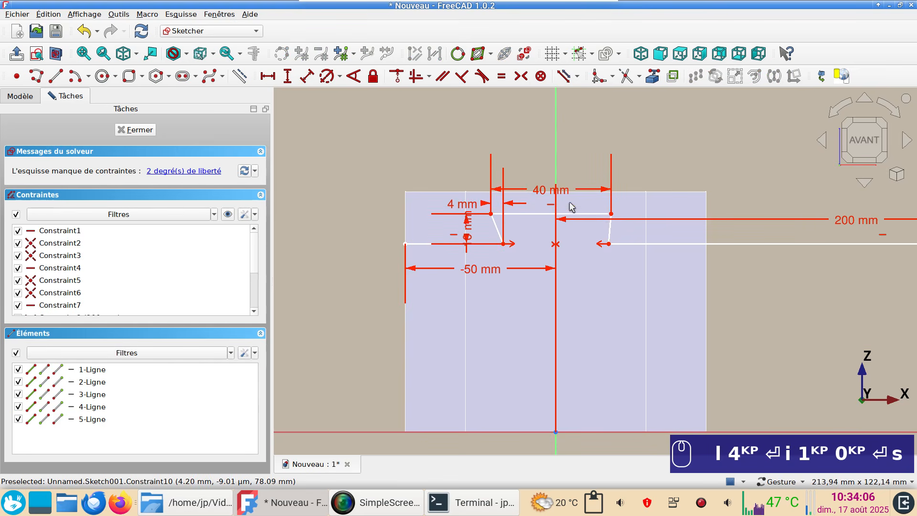
pyautogui.click(611, 214)
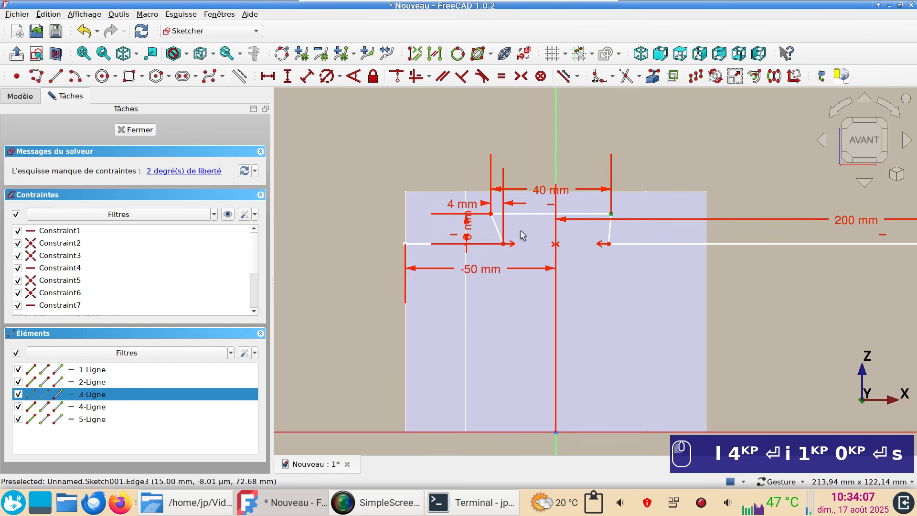
pyautogui.click(490, 213)
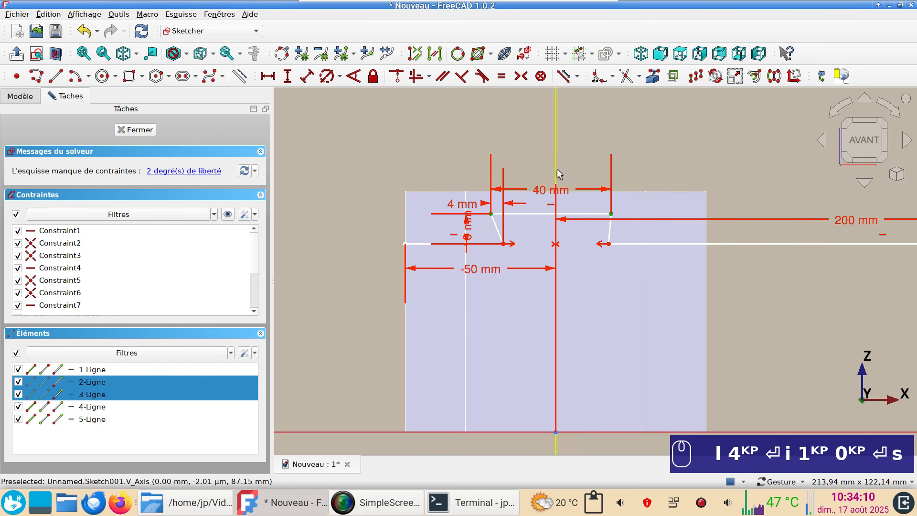
pyautogui.click(556, 175)
pyautogui.press('s')
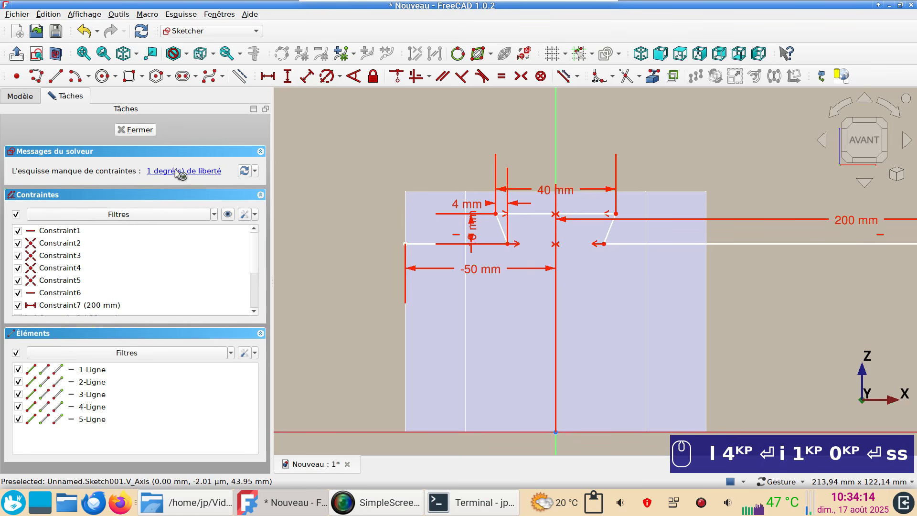
# Constrain the profile's left endpoint to a height of 60 mm above the origin and close the sketch.
pyautogui.click(405, 245)
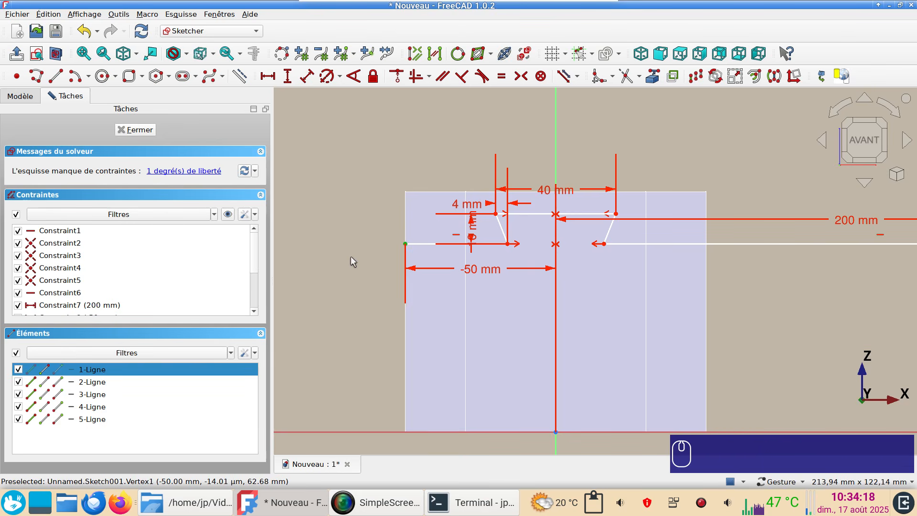
pyautogui.press('i')
pyautogui.write('60')
pyautogui.press('Return')
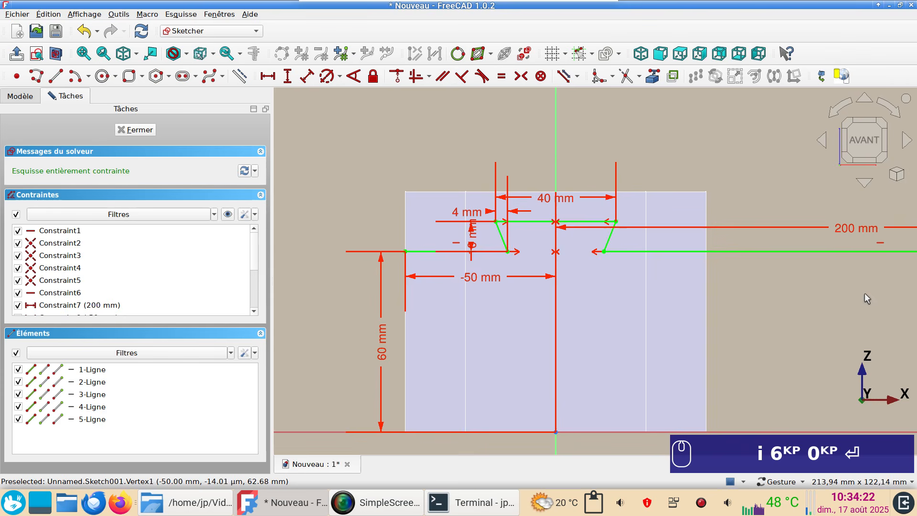
pyautogui.scroll(-3, 863, 293)
pyautogui.moveTo(771, 300); pyautogui.dragTo(701, 301, button='right')
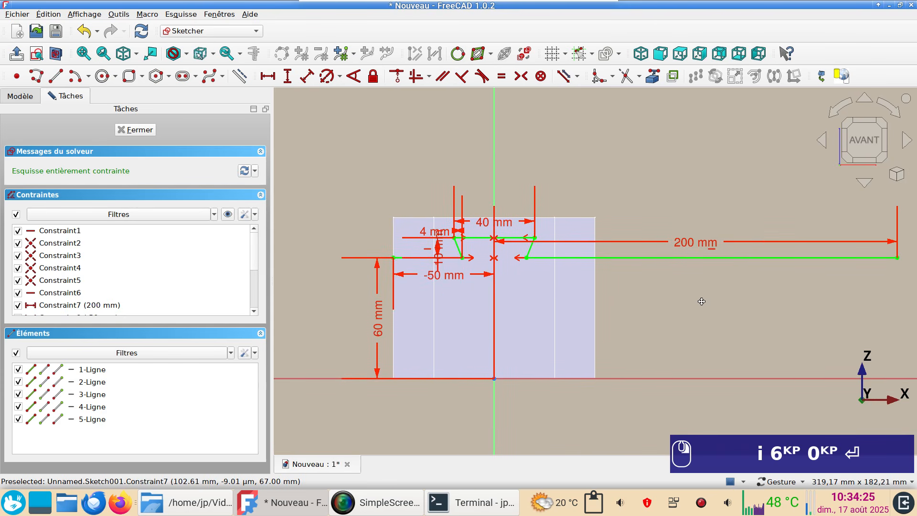
pyautogui.click(246, 217)
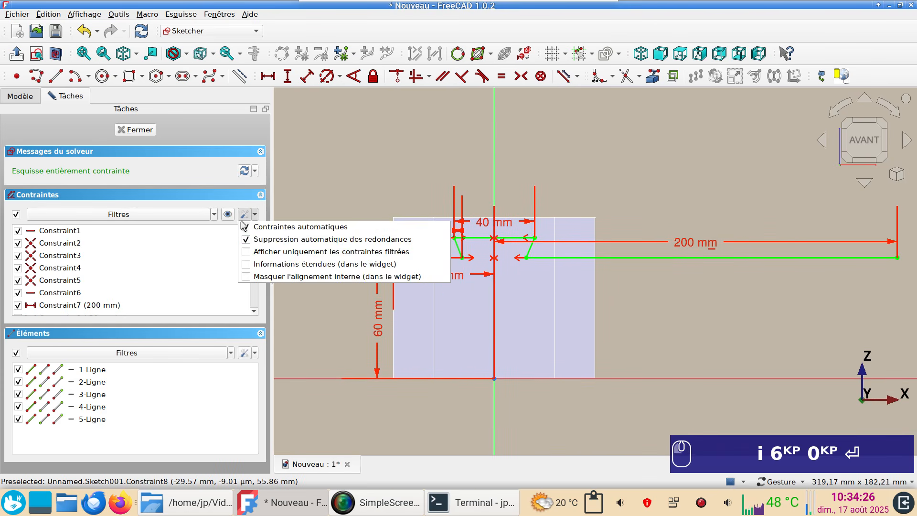
pyautogui.click(374, 182)
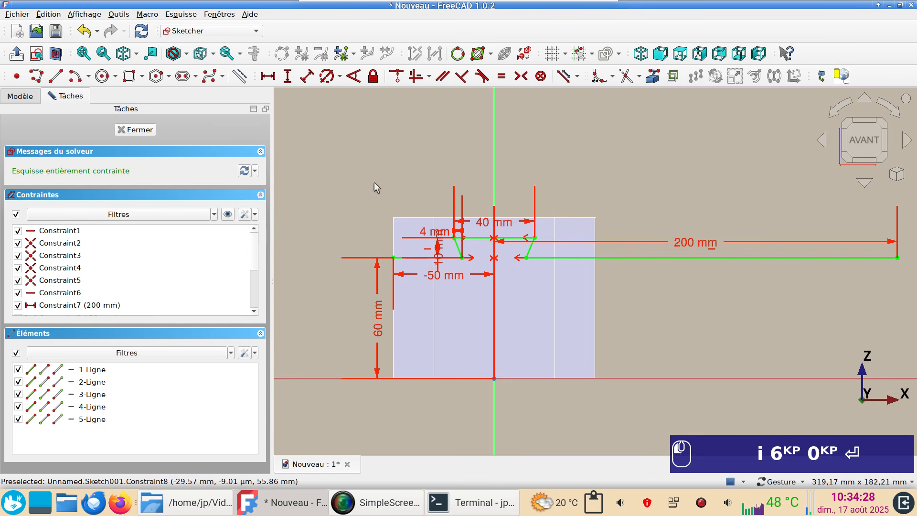
pyautogui.click(137, 130)
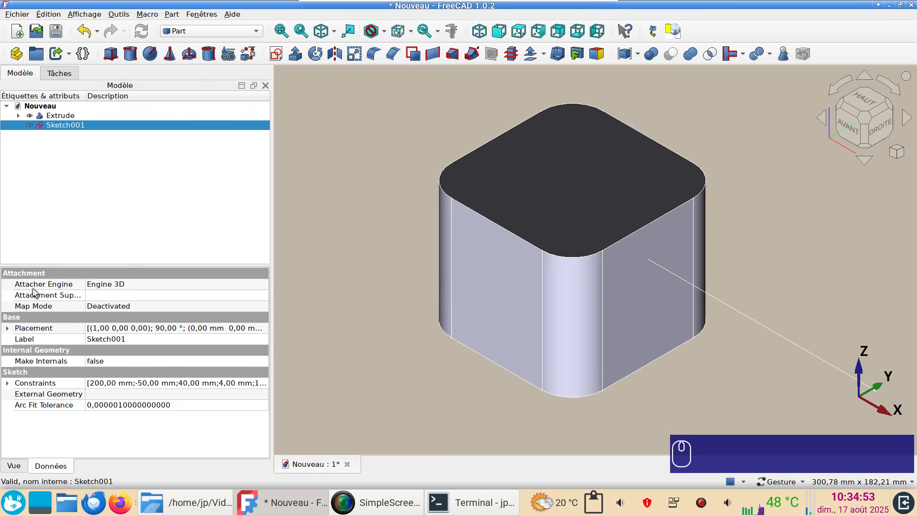
# Set the dovetail sketch's placement position to y = -50 mm, on the block's front face.
pyautogui.click(7, 328)
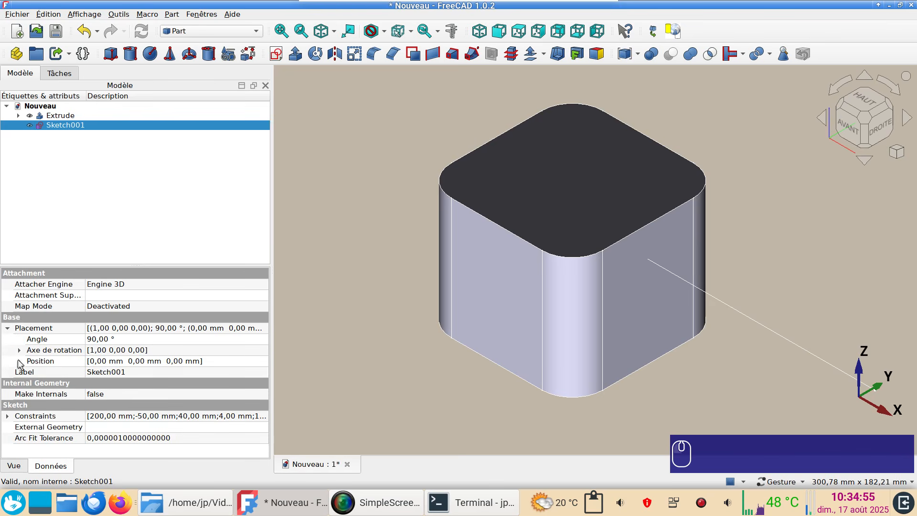
pyautogui.click(19, 361)
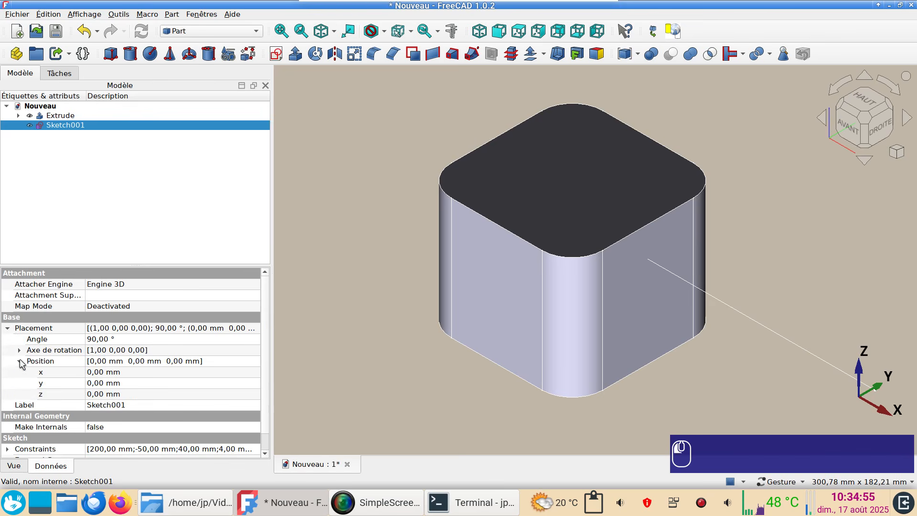
pyautogui.click(122, 384)
pyautogui.write('-50')
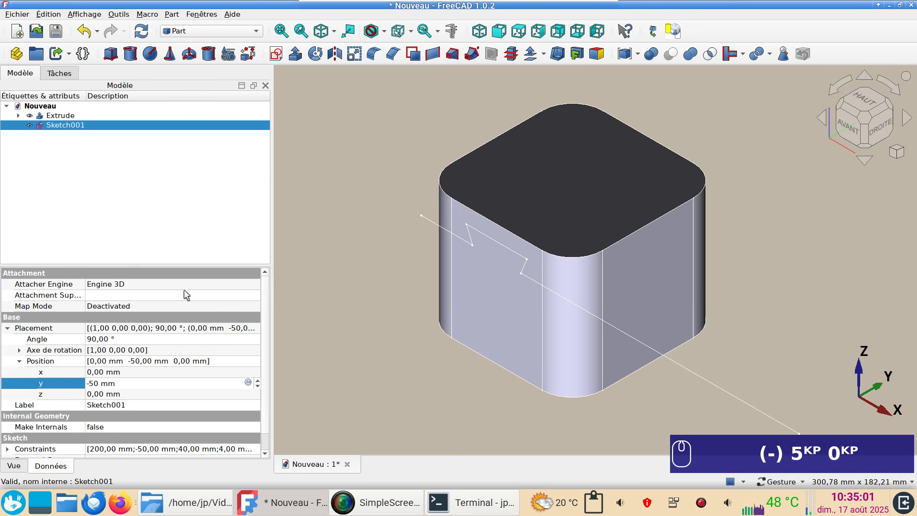
pyautogui.click(486, 391)
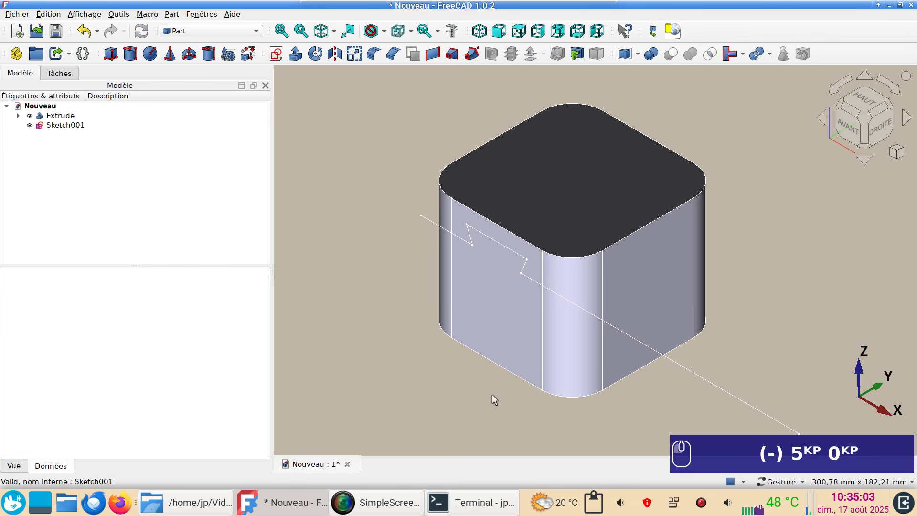
pyautogui.moveTo(750, 272); pyautogui.dragTo(805, 223, button='right')
pyautogui.moveTo(460, 433); pyautogui.dragTo(414, 457, button='right')
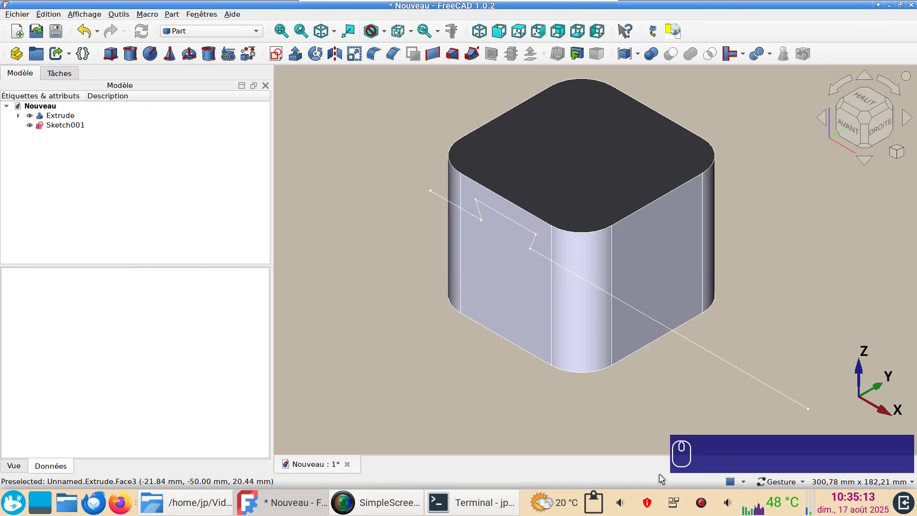
# Start a 2D offset of the dovetail sketch and enable filling of the offset.
pyautogui.click(53, 125)
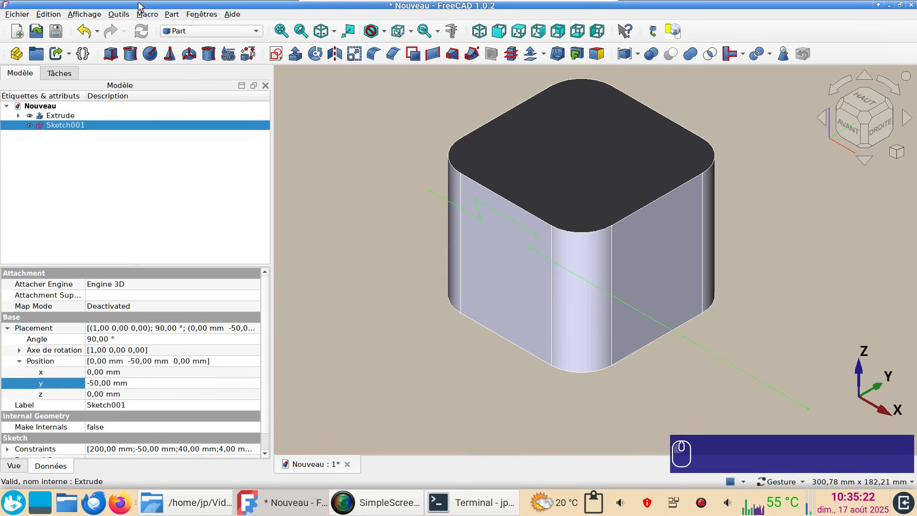
pyautogui.click(544, 54)
pyautogui.click(556, 82)
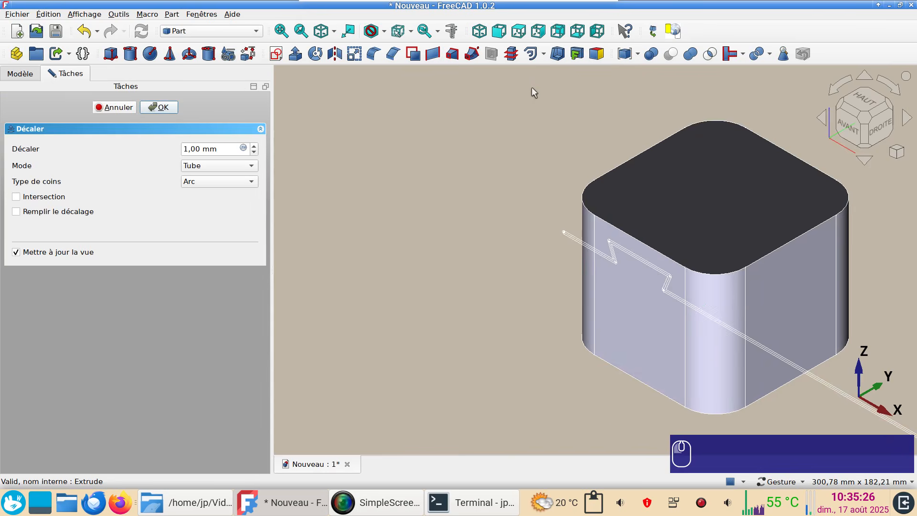
pyautogui.scroll(3, 543, 241)
pyautogui.moveTo(573, 233); pyautogui.dragTo(254, 190, button='right')
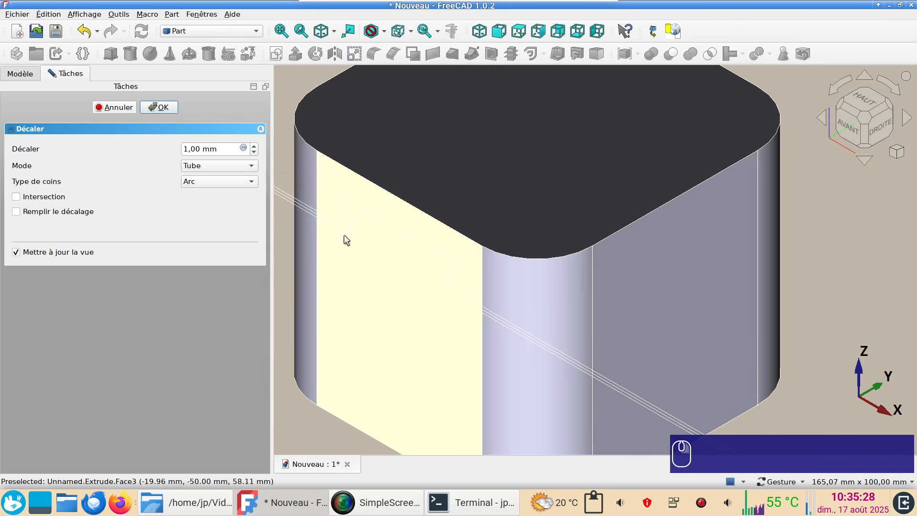
pyautogui.click(498, 31)
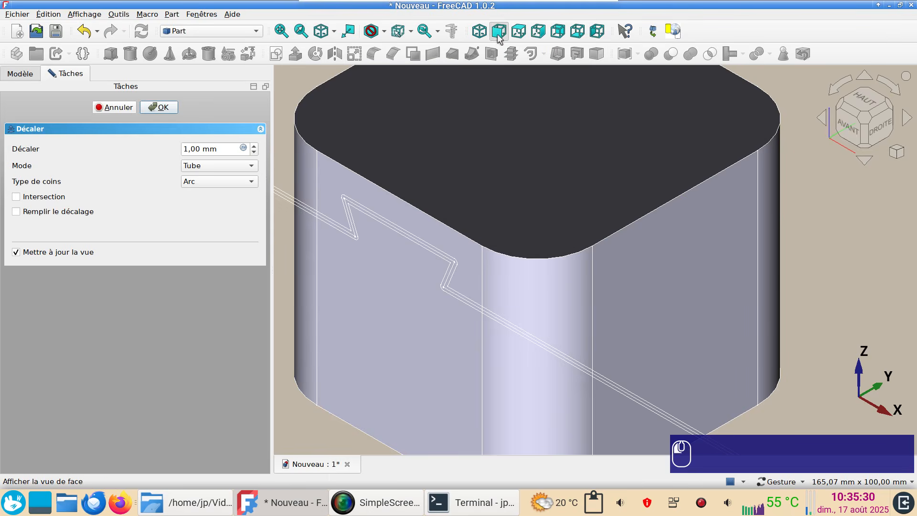
pyautogui.moveTo(518, 262); pyautogui.dragTo(201, 302, button='right')
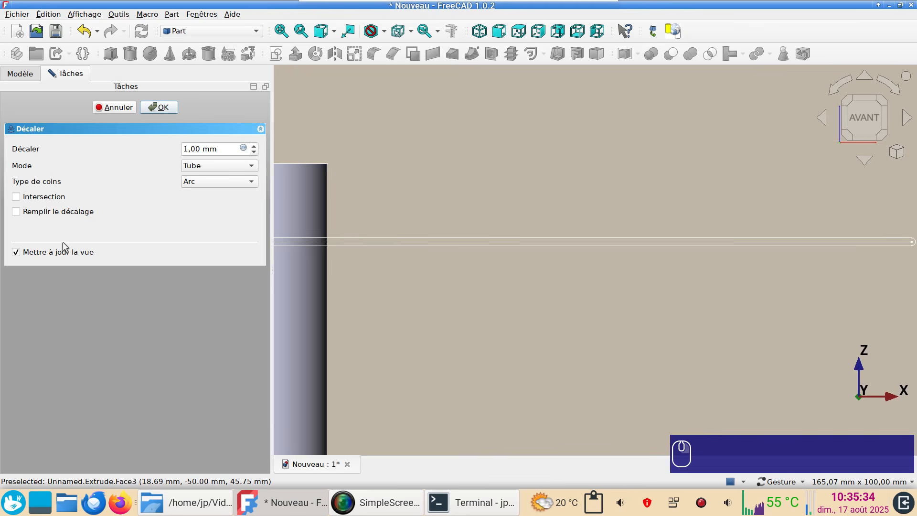
pyautogui.click(43, 214)
pyautogui.scroll(-3, 512, 264)
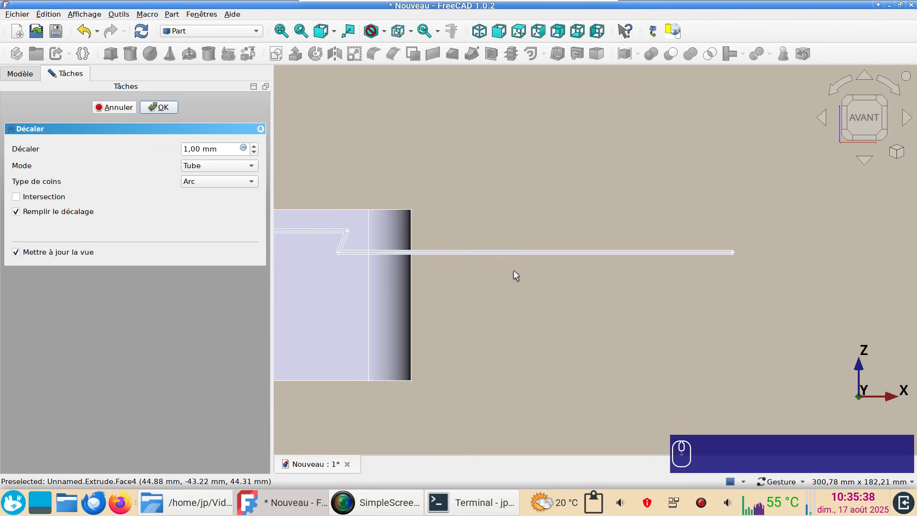
pyautogui.scroll(2, 514, 270)
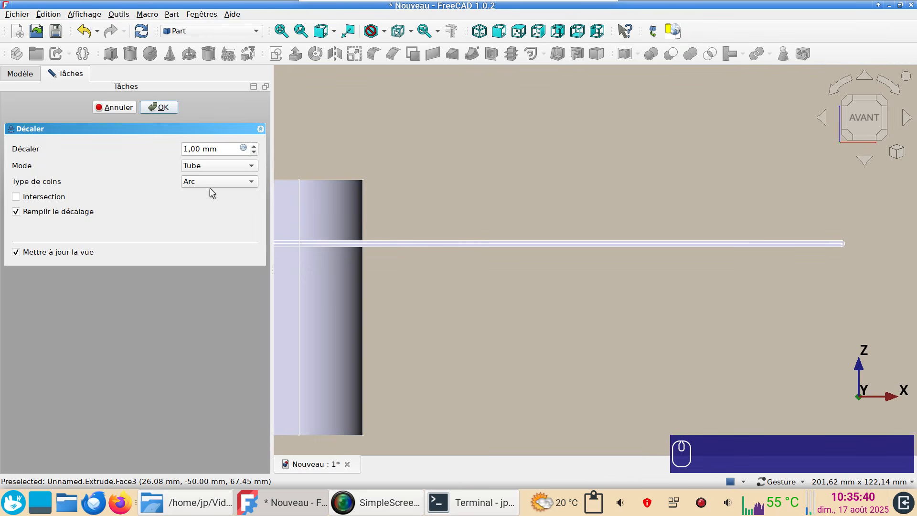
# Set the 2D offset's mode to Objet creux and its distance to 0.3 mm, and create it.
pyautogui.click(214, 170)
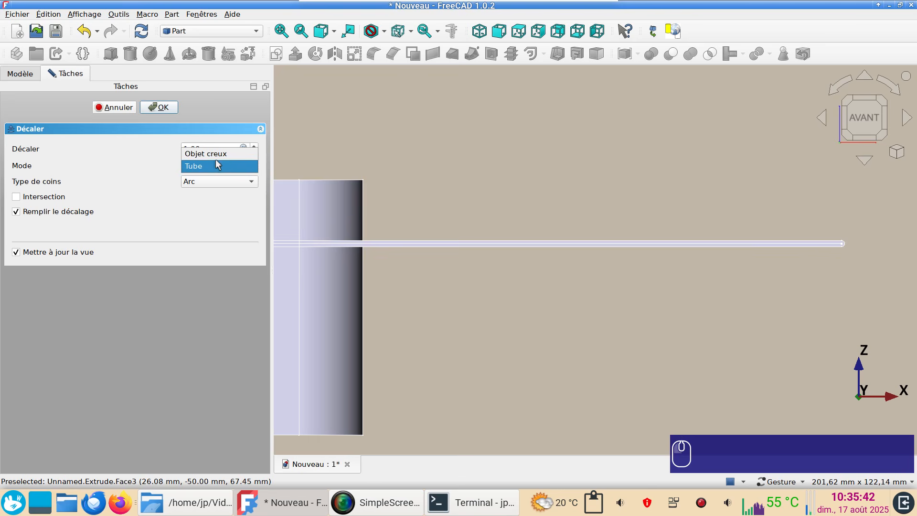
pyautogui.click(217, 158)
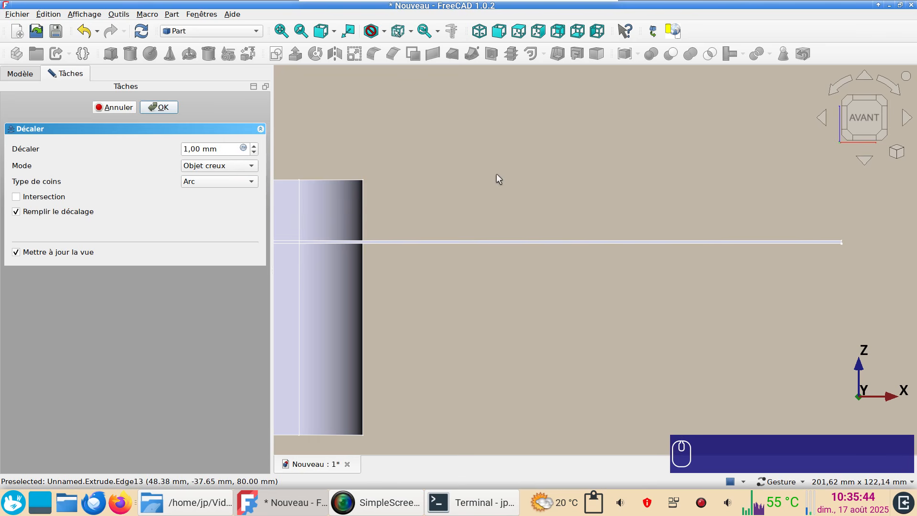
pyautogui.moveTo(500, 181); pyautogui.dragTo(580, 175, button='right')
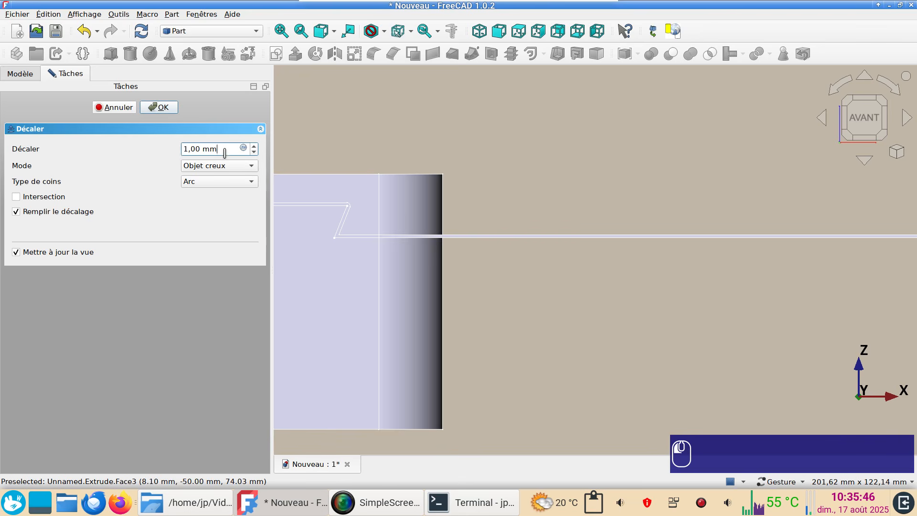
pyautogui.moveTo(224, 149); pyautogui.dragTo(143, 150)
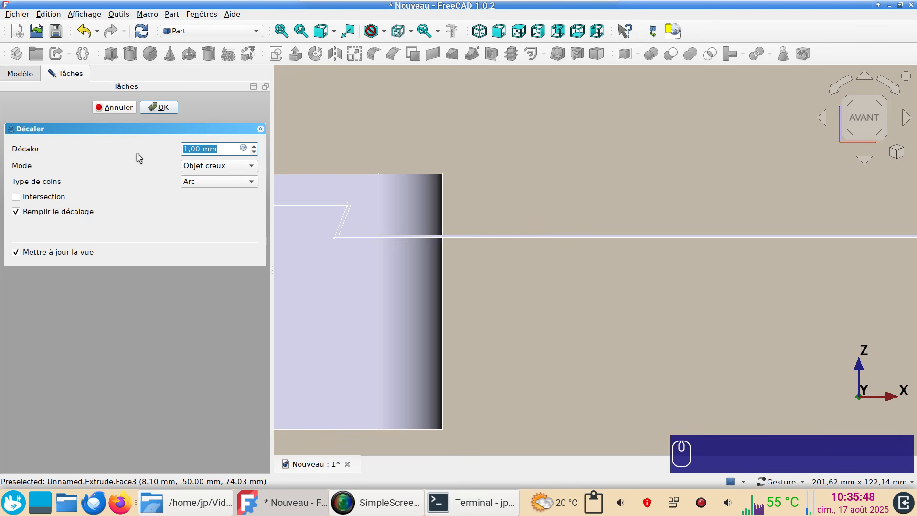
pyautogui.write('.3')
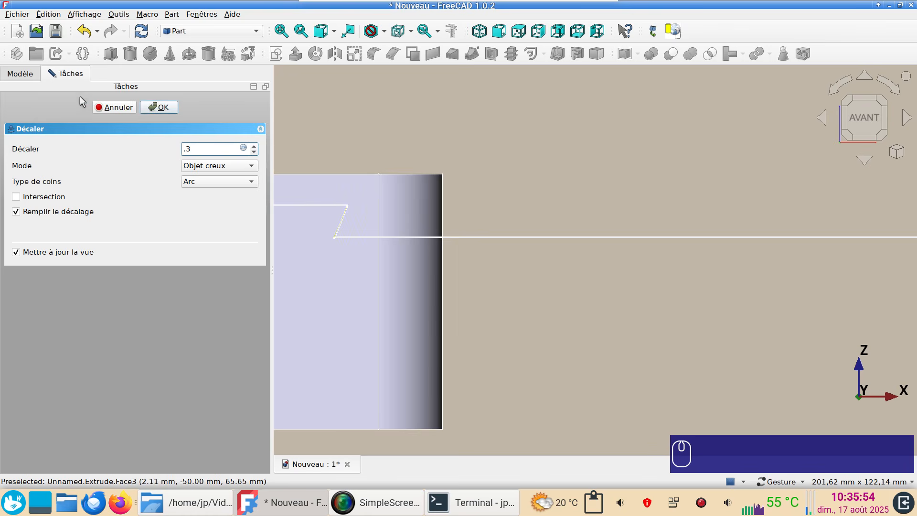
pyautogui.click(155, 107)
# Hide the source sketch Sketch001 nested under the 2D offset.
pyautogui.moveTo(548, 145); pyautogui.dragTo(535, 202)
pyautogui.scroll(-2, 528, 192)
pyautogui.moveTo(528, 191); pyautogui.dragTo(520, 154, button='right')
pyautogui.click(19, 125)
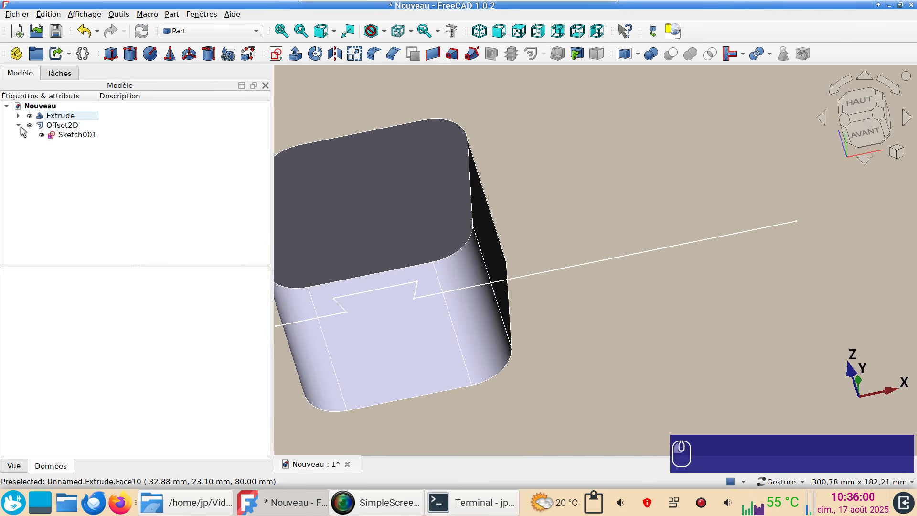
pyautogui.click(63, 135)
pyautogui.press('space')
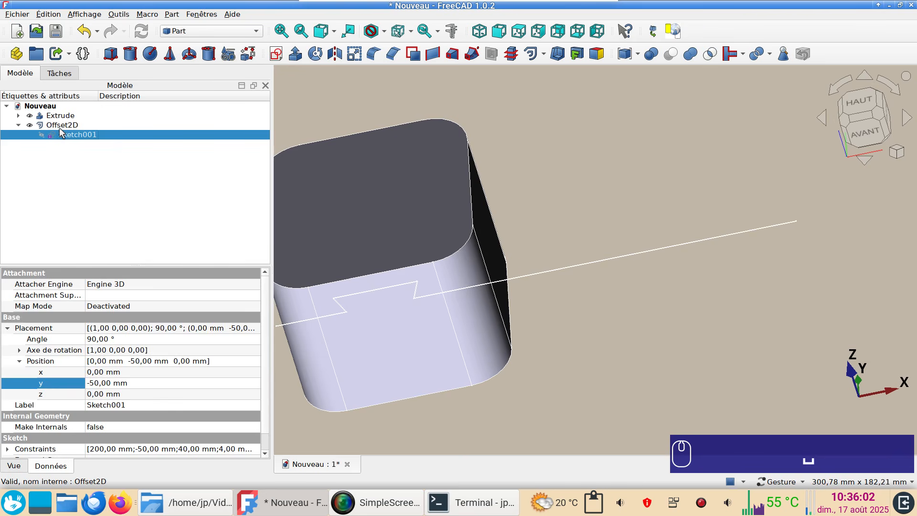
# Create a link to the 2D offset profile and set the link's placement angle to 90°.
pyautogui.click(62, 125)
pyautogui.scroll(-1, 604, 129)
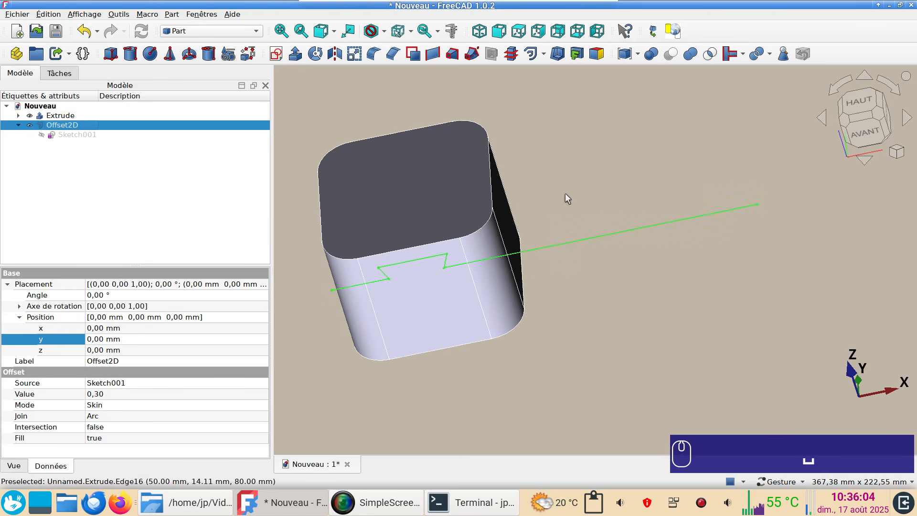
pyautogui.scroll(-3, 547, 217)
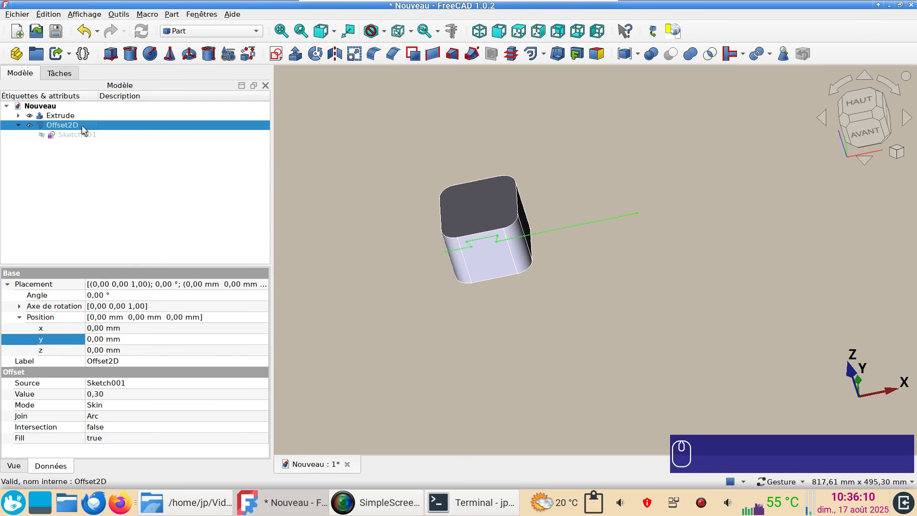
pyautogui.click(56, 53)
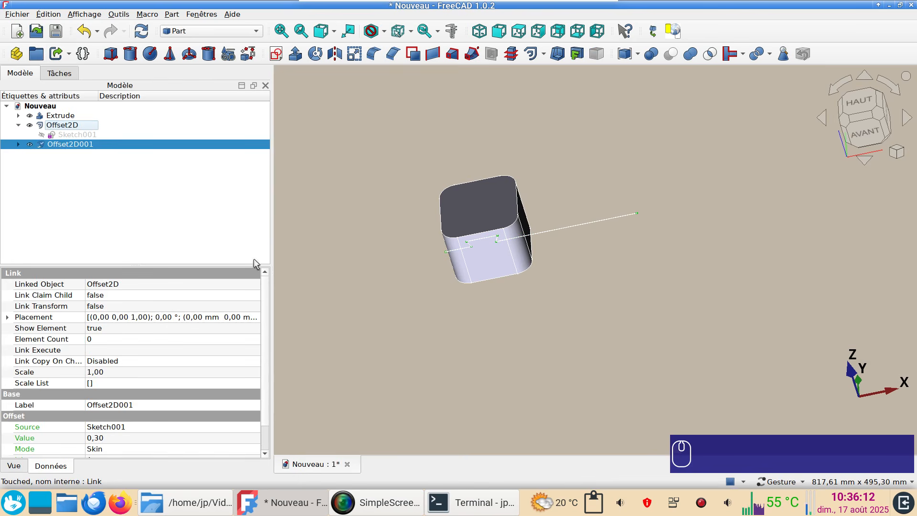
pyautogui.click(7, 317)
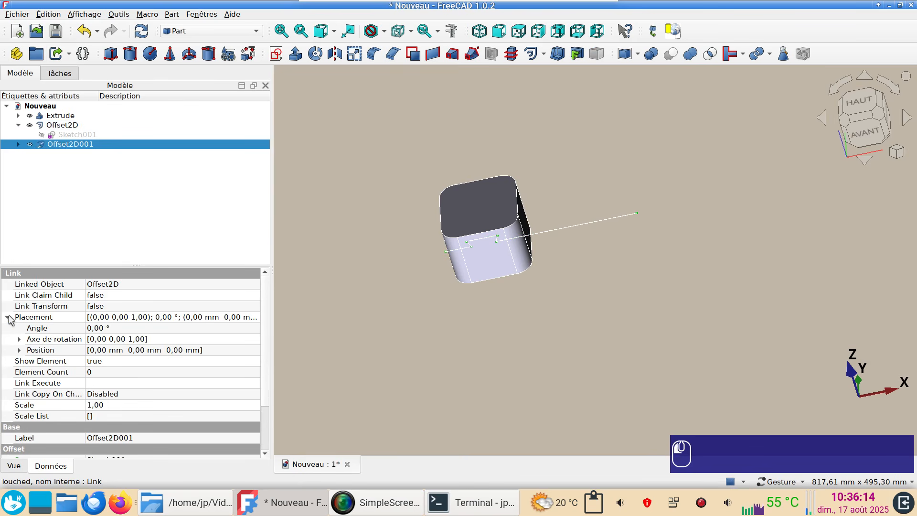
pyautogui.click(116, 328)
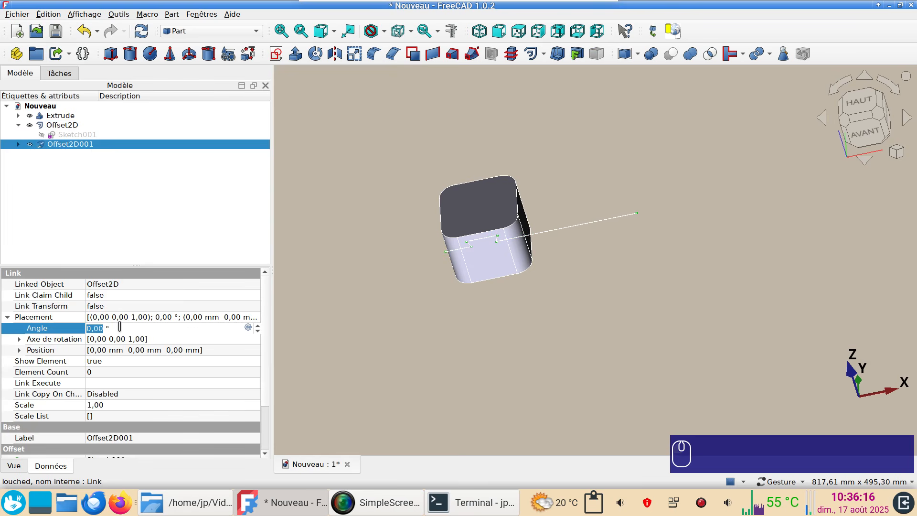
pyautogui.write('90')
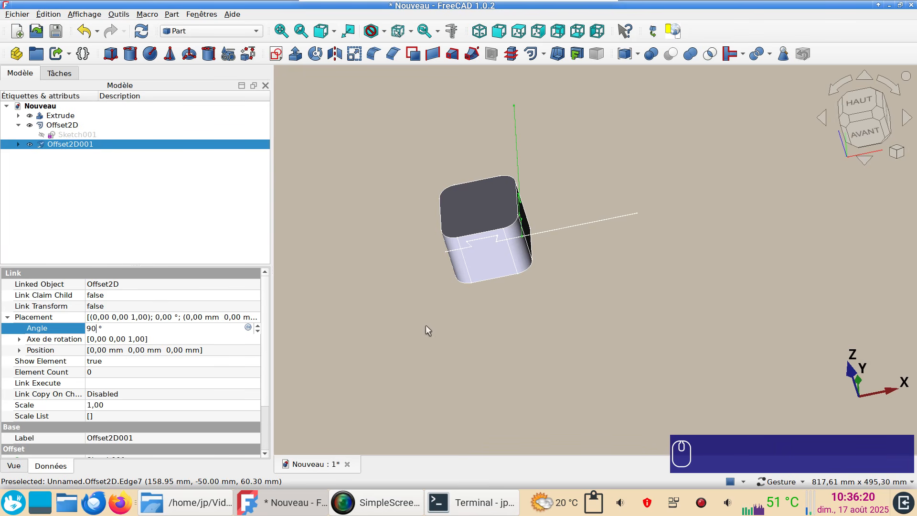
# Set the linked profile's placement position to x = -100 mm, bringing it to the block's opposite side.
pyautogui.click(19, 352)
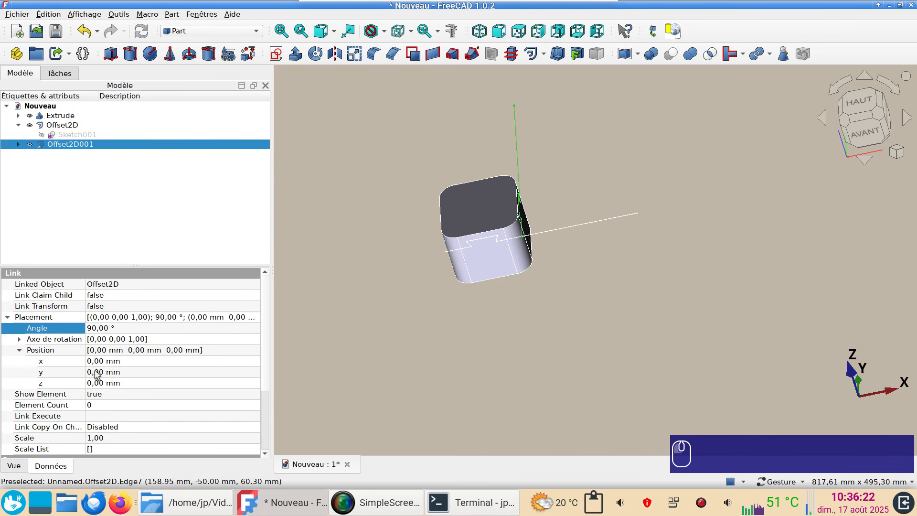
pyautogui.click(109, 364)
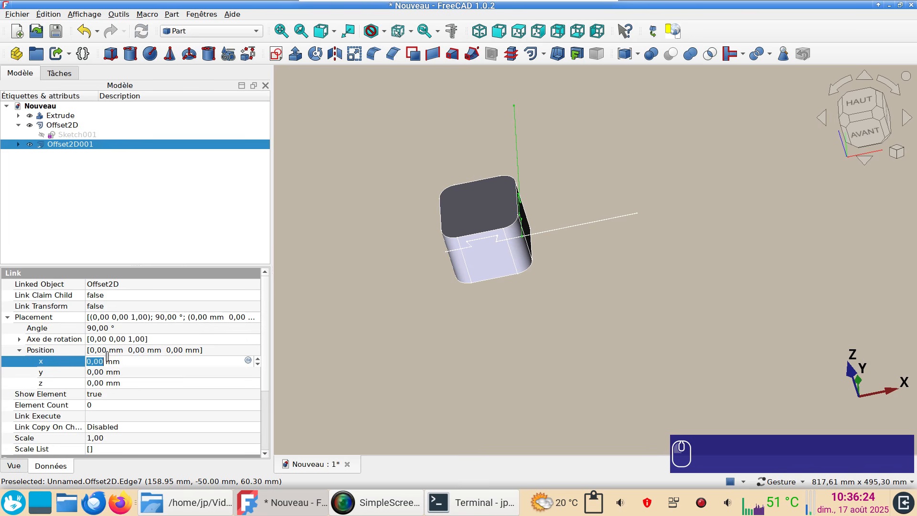
pyautogui.write('-100')
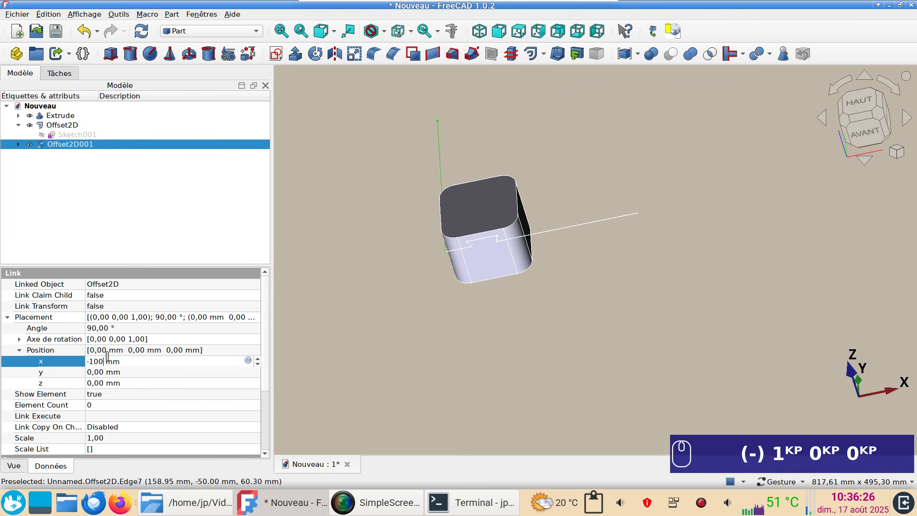
pyautogui.click(379, 368)
pyautogui.moveTo(387, 356); pyautogui.dragTo(417, 326)
pyautogui.moveTo(612, 346); pyautogui.dragTo(613, 355)
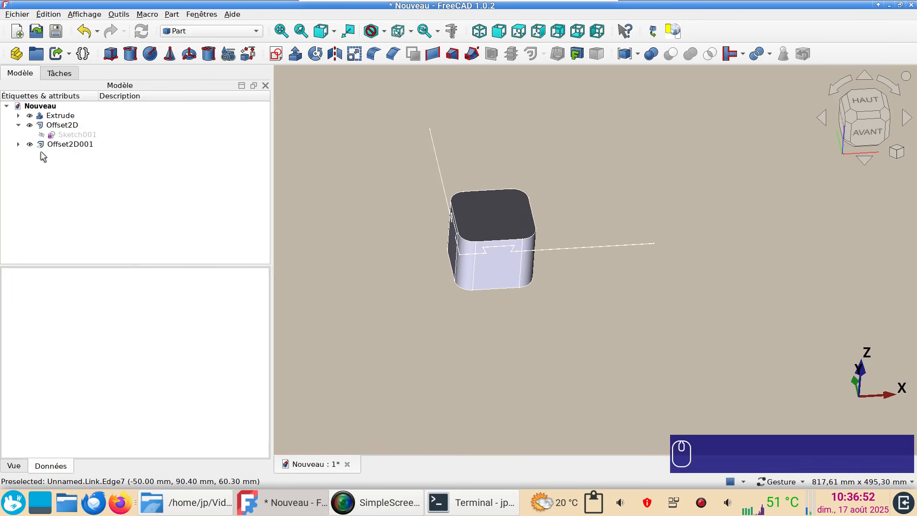
pyautogui.moveTo(664, 339); pyautogui.dragTo(659, 346)
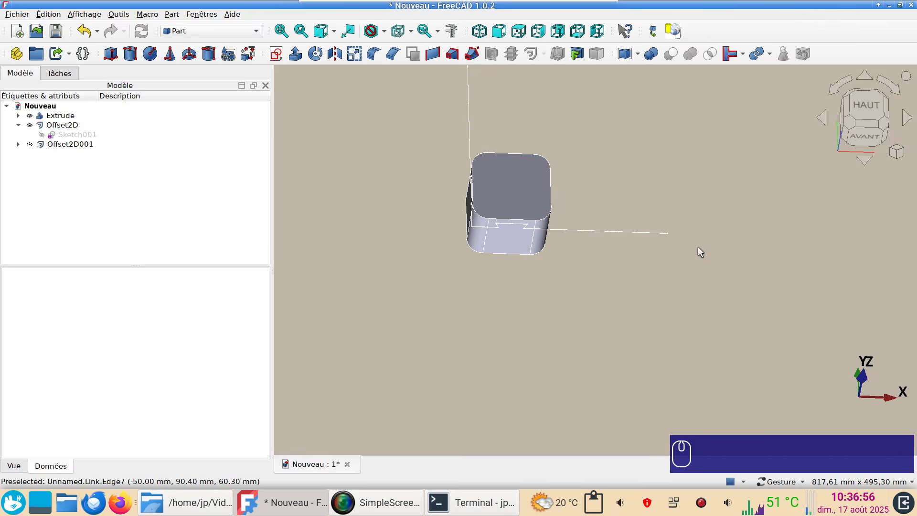
# Create a new sketch on the XY plane and section the view at the sketch plane.
pyautogui.press('KP_2')
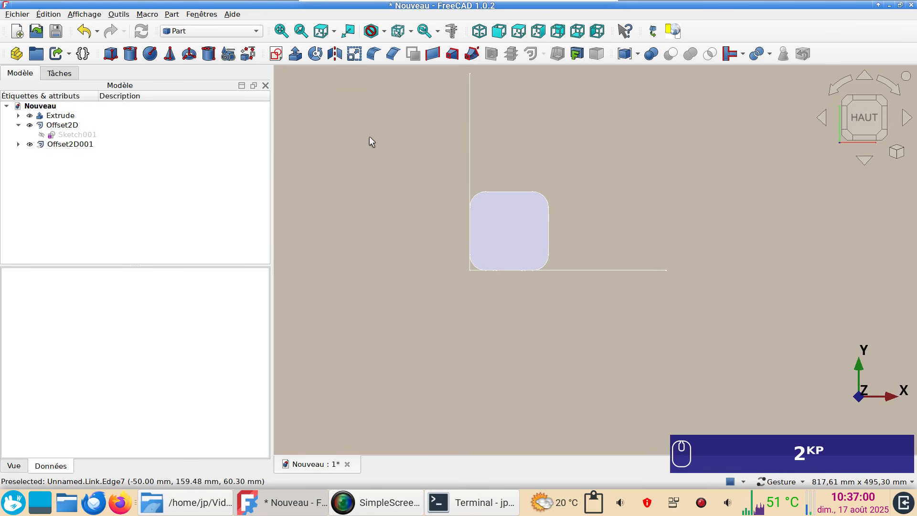
pyautogui.click(276, 54)
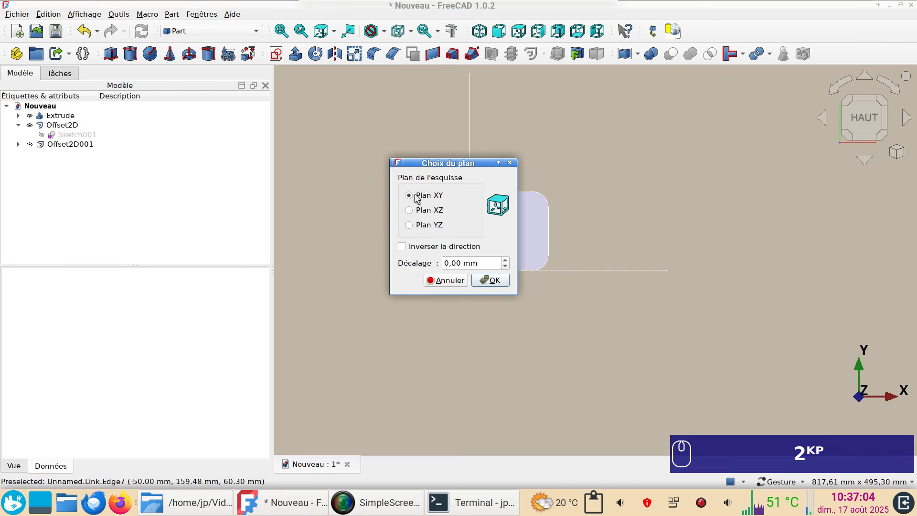
pyautogui.click(493, 281)
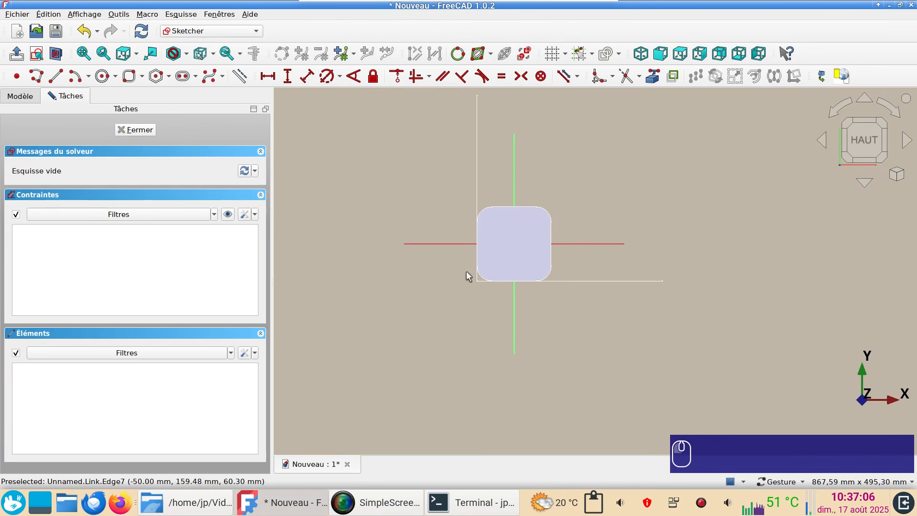
pyautogui.click(56, 55)
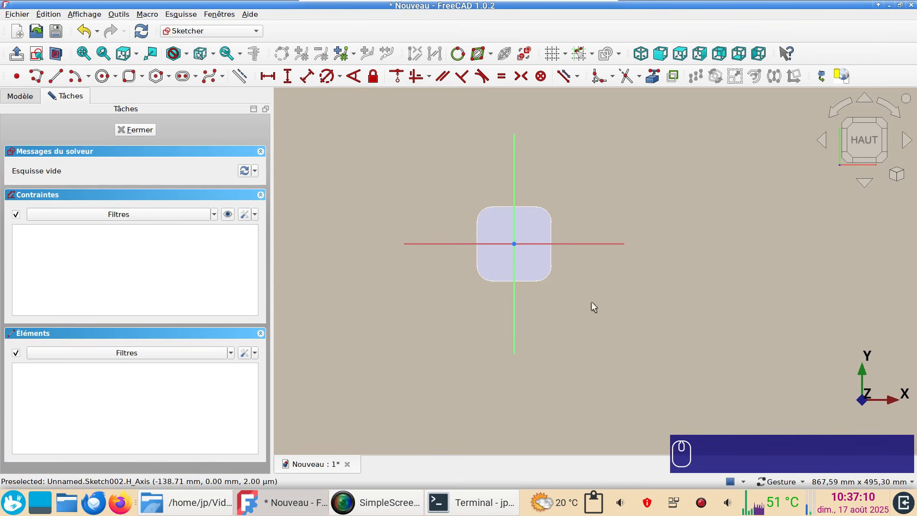
# Sketch a 200 mm line at 45°, starting on the vertical axis below the block.
pyautogui.click(56, 77)
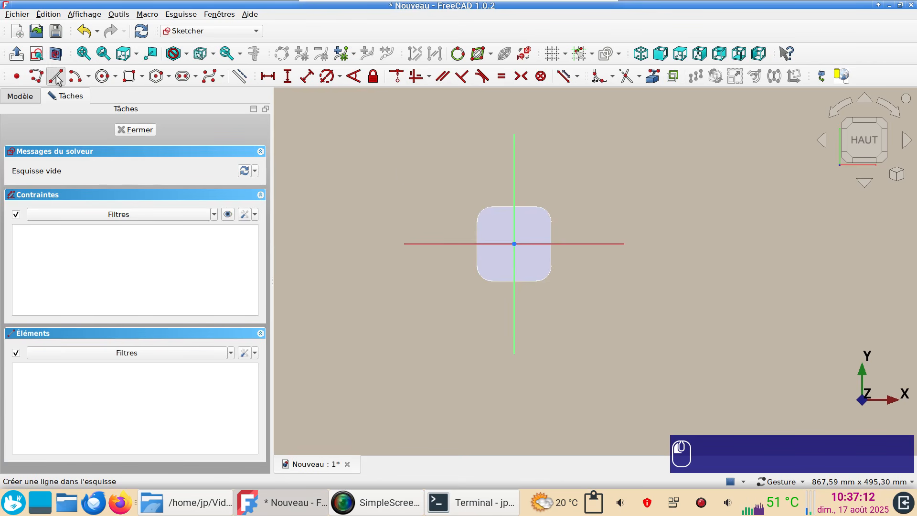
pyautogui.click(515, 301)
pyautogui.write('200')
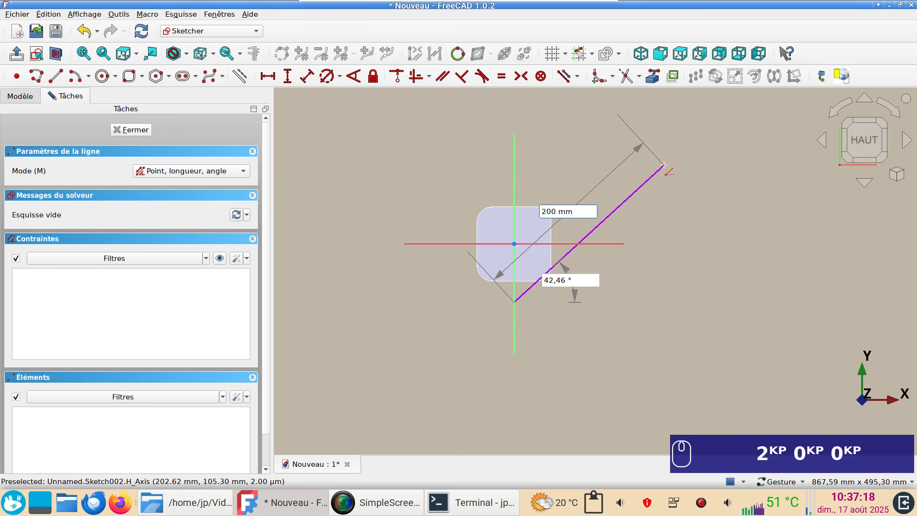
pyautogui.press('Return')
pyautogui.write('45')
pyautogui.press('Return')
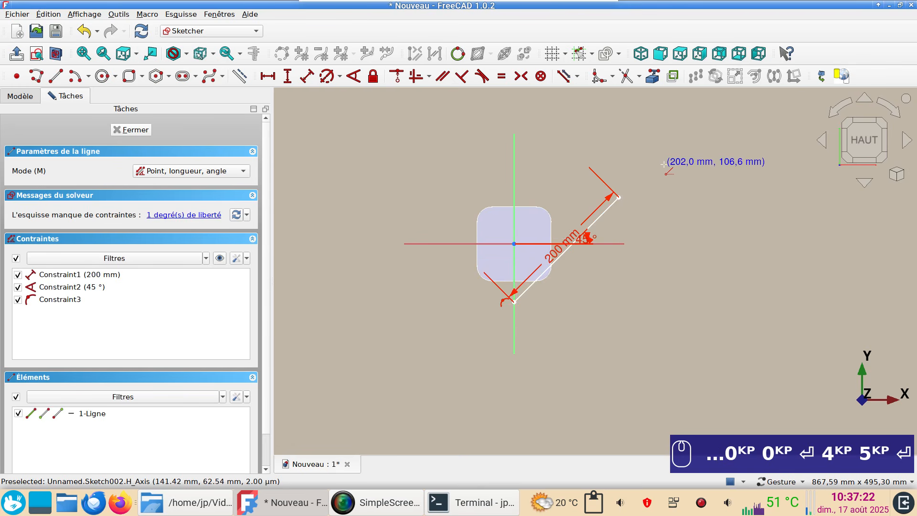
pyautogui.scroll(2, 551, 310)
pyautogui.rightClick(550, 312)
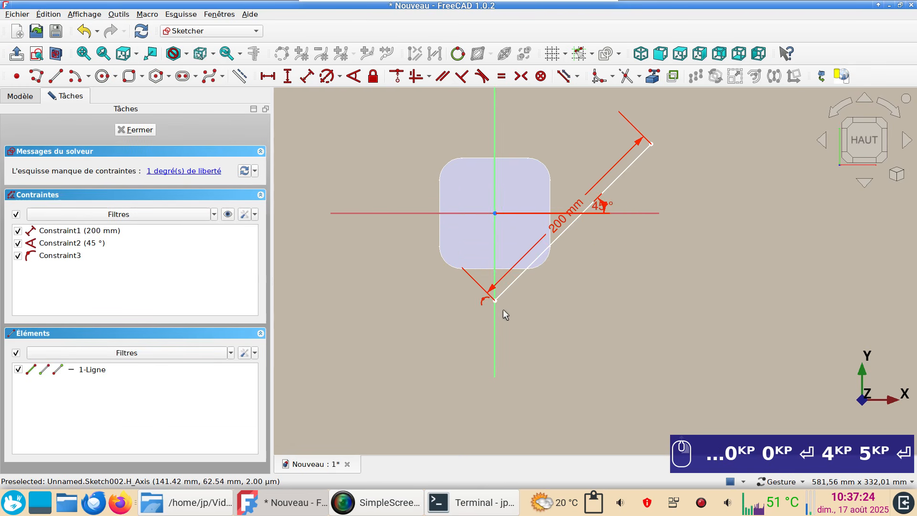
# Constrain the line's start point vertically at -50 mm from the origin and close the sketch.
pyautogui.click(494, 300)
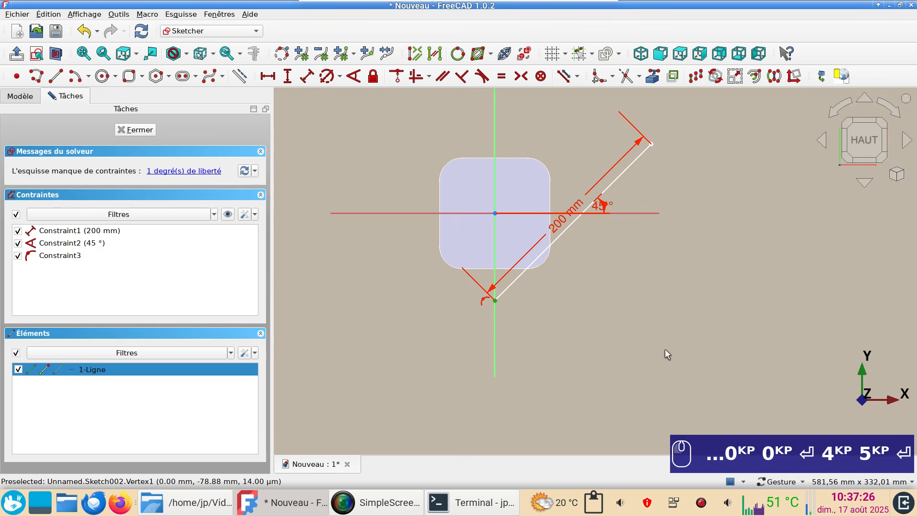
pyautogui.press('i')
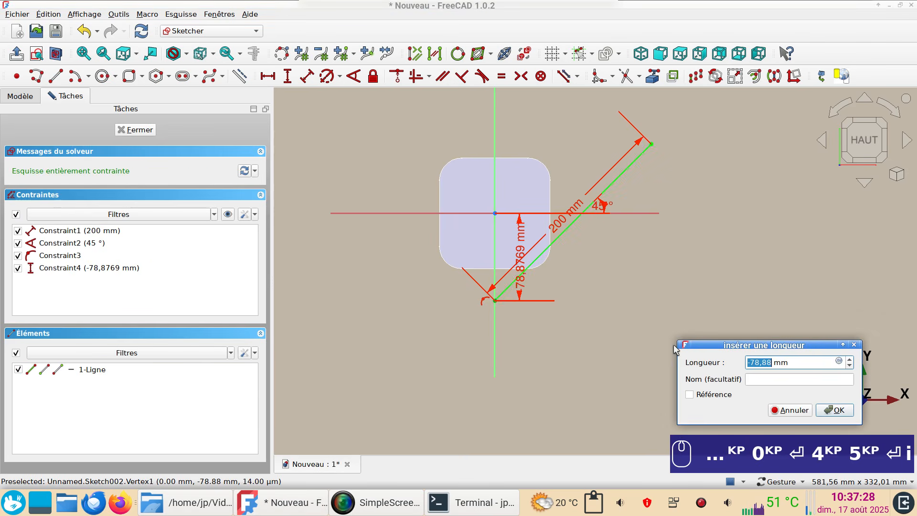
pyautogui.write('-50')
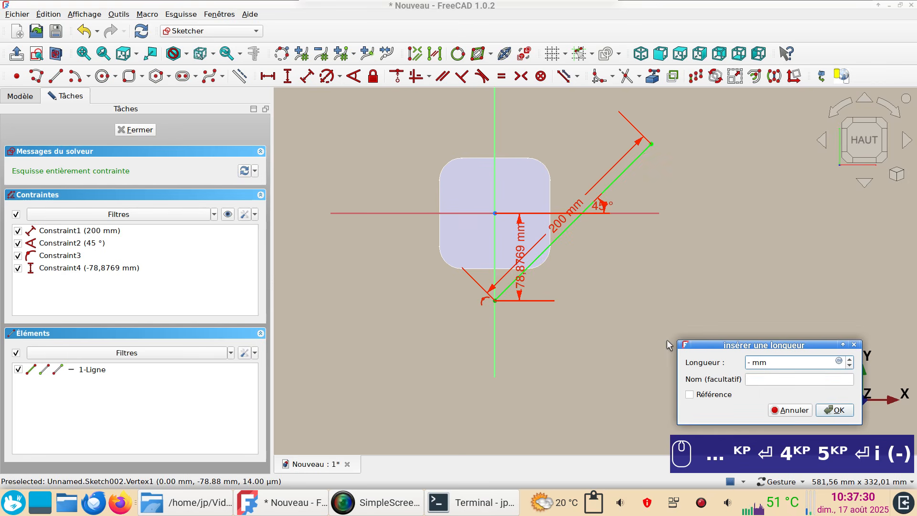
pyautogui.press('Return')
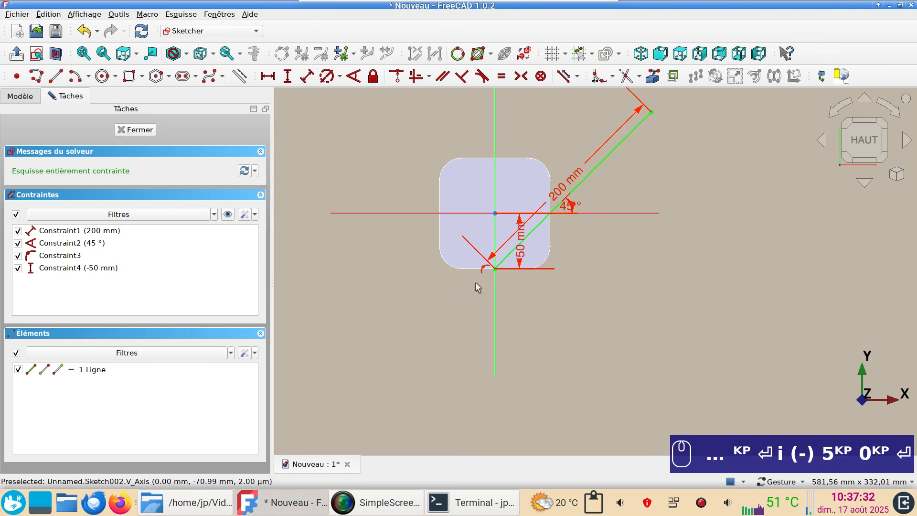
pyautogui.click(136, 129)
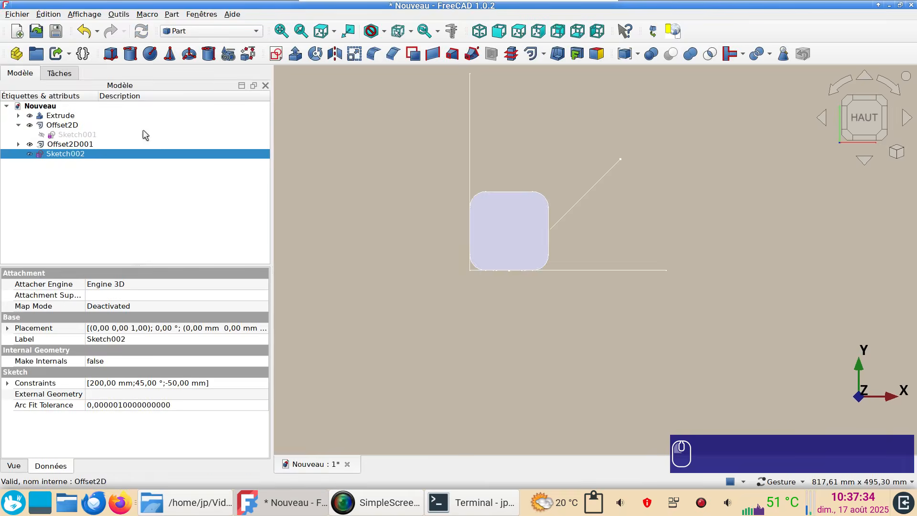
# Sweep the Offset2D profile along the 45° line of Sketch002, creating a solid.
pyautogui.moveTo(528, 353); pyautogui.dragTo(470, 287)
pyautogui.moveTo(440, 275); pyautogui.dragTo(404, 255, button='right')
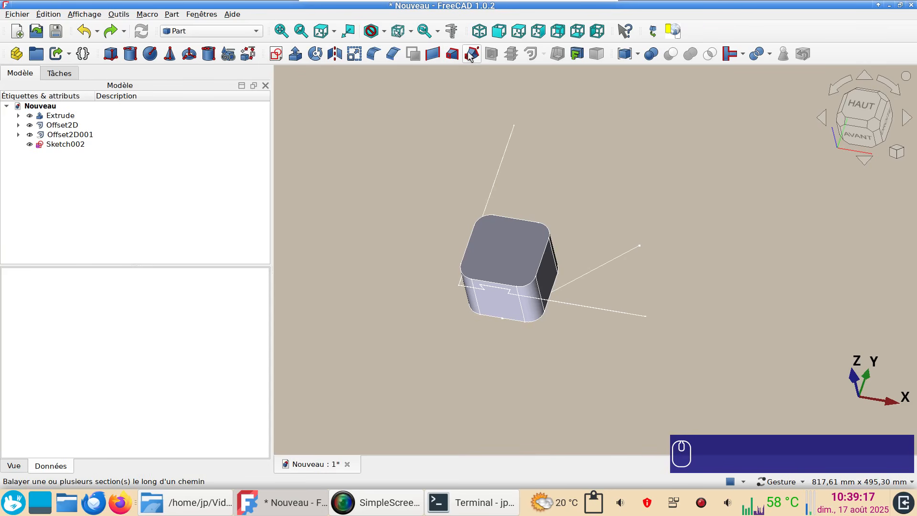
pyautogui.click(471, 54)
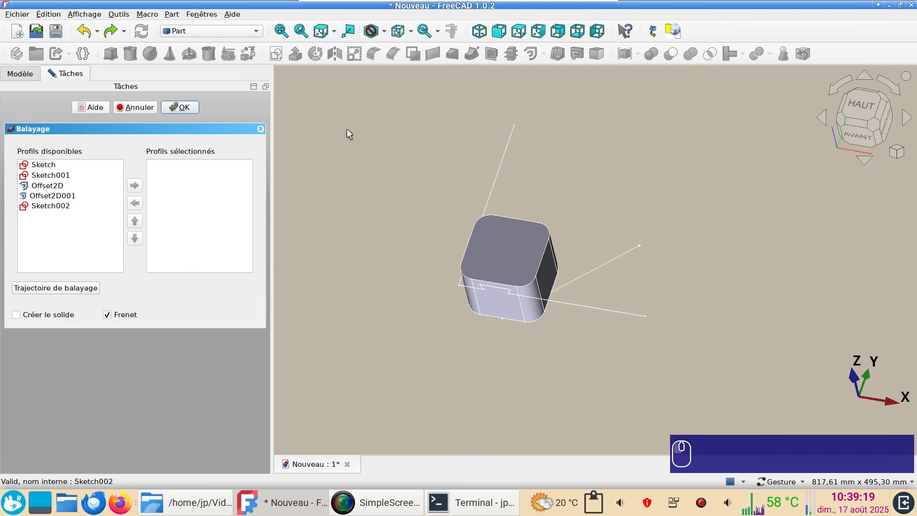
pyautogui.click(36, 187)
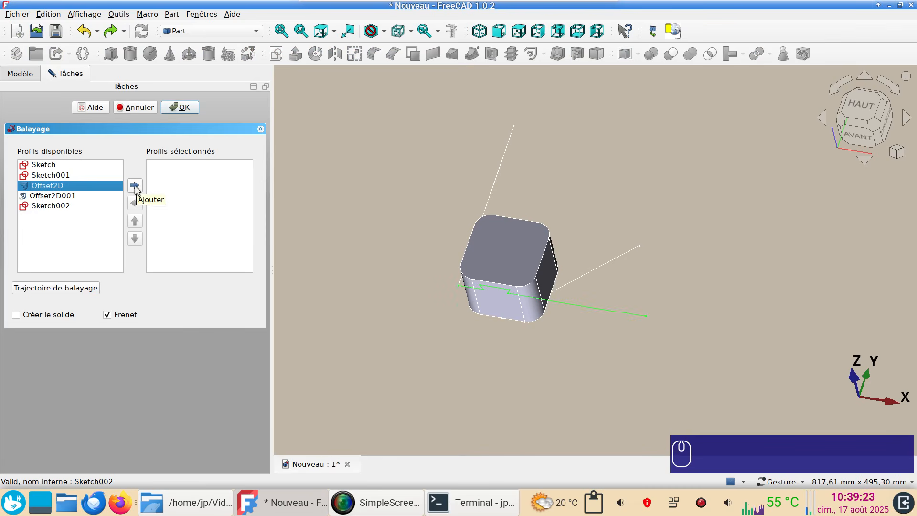
pyautogui.click(135, 186)
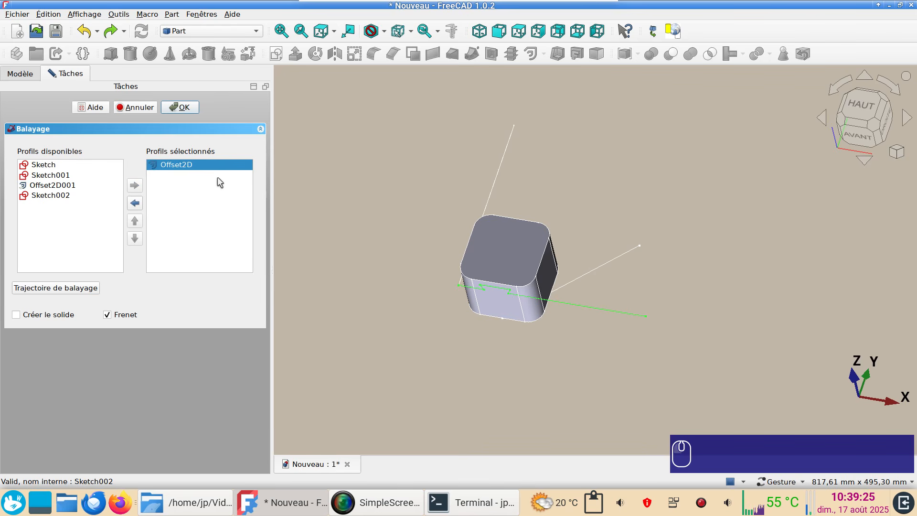
pyautogui.click(16, 315)
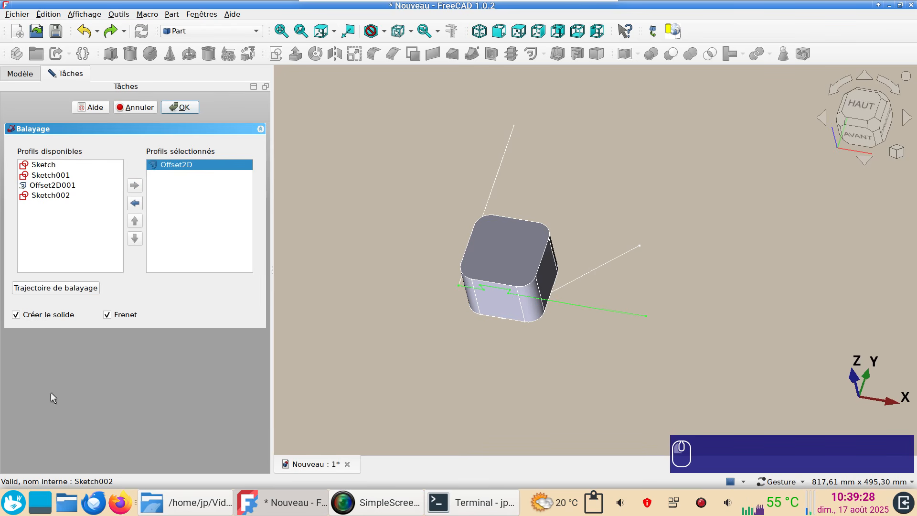
pyautogui.click(74, 288)
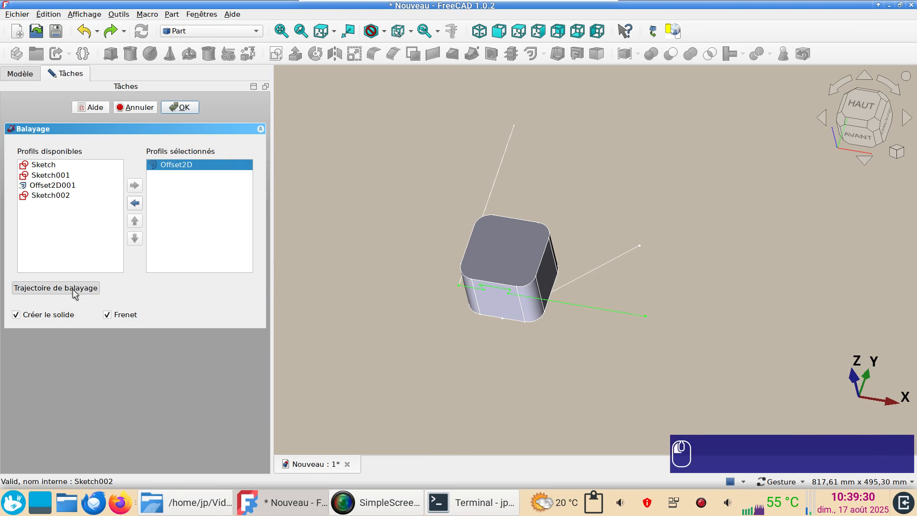
pyautogui.click(617, 256)
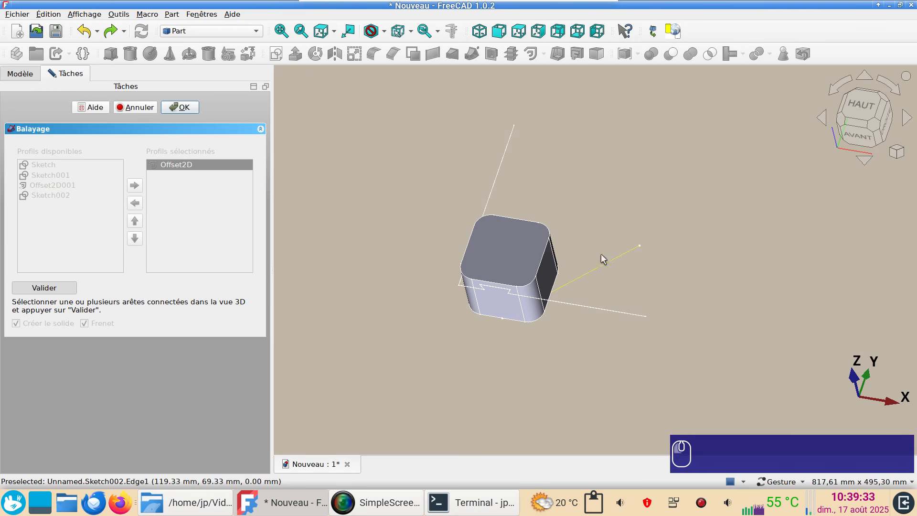
pyautogui.click(67, 291)
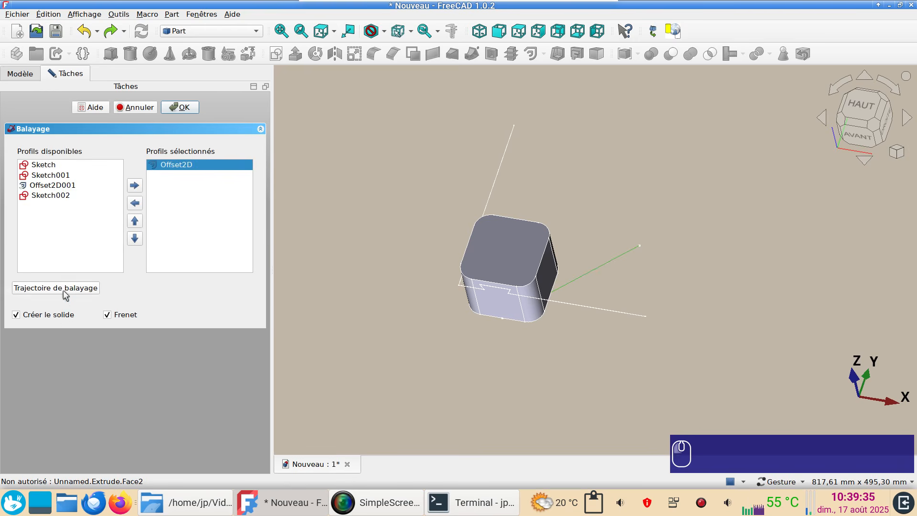
pyautogui.click(188, 108)
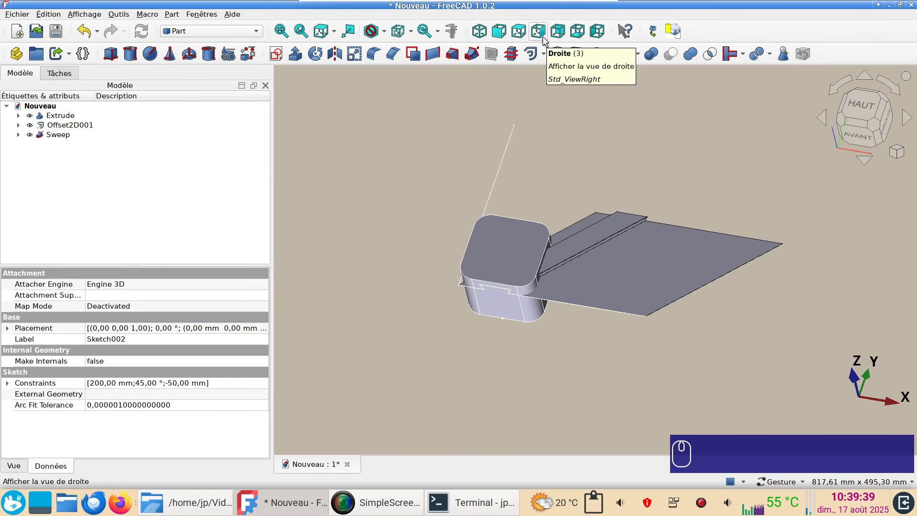
# Sweep the Offset2D001 profile along the 45° line of Sketch002, creating a solid.
pyautogui.click(472, 54)
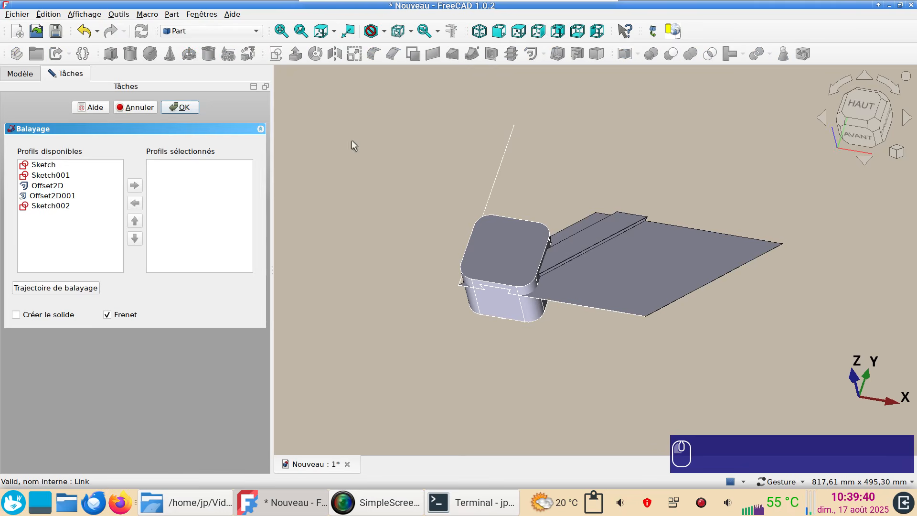
pyautogui.click(54, 196)
pyautogui.click(134, 185)
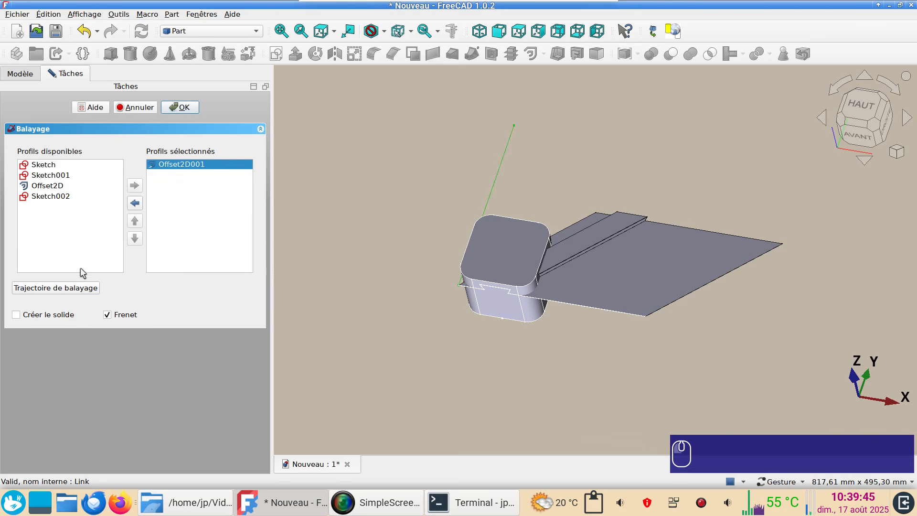
pyautogui.click(43, 316)
pyautogui.click(53, 289)
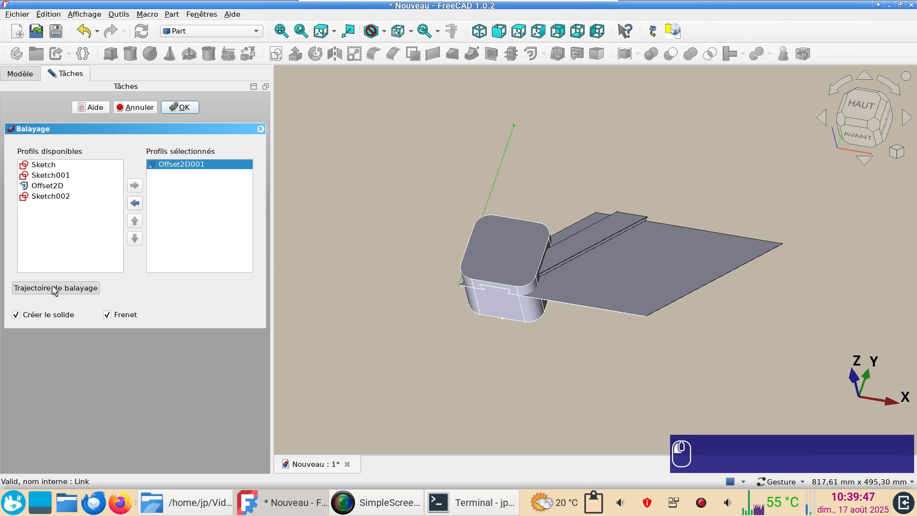
pyautogui.moveTo(589, 375); pyautogui.dragTo(559, 427)
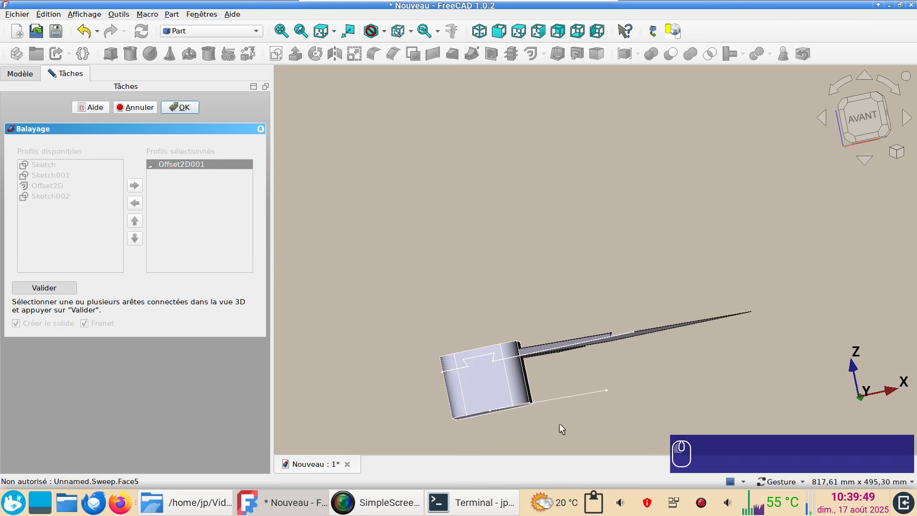
pyautogui.click(564, 394)
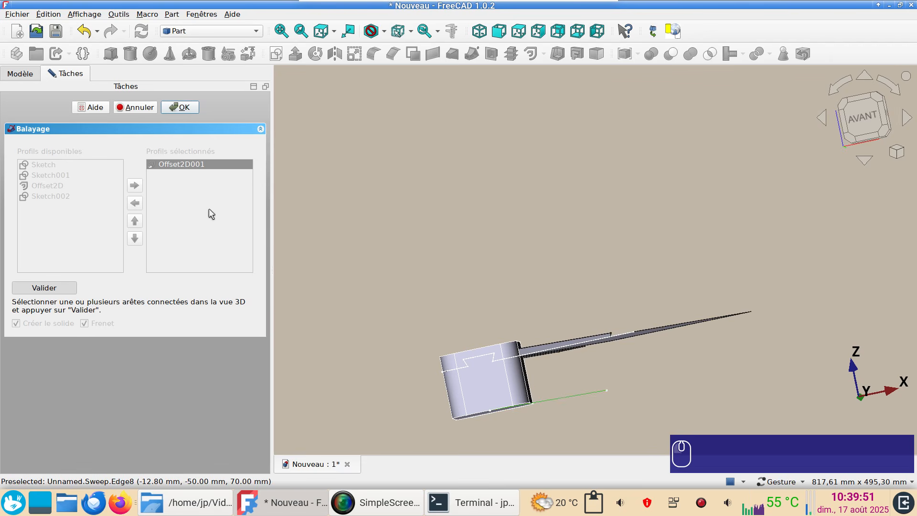
pyautogui.click(46, 288)
pyautogui.click(182, 107)
pyautogui.moveTo(342, 155); pyautogui.dragTo(676, 334)
pyautogui.moveTo(676, 333); pyautogui.dragTo(700, 354, button='right')
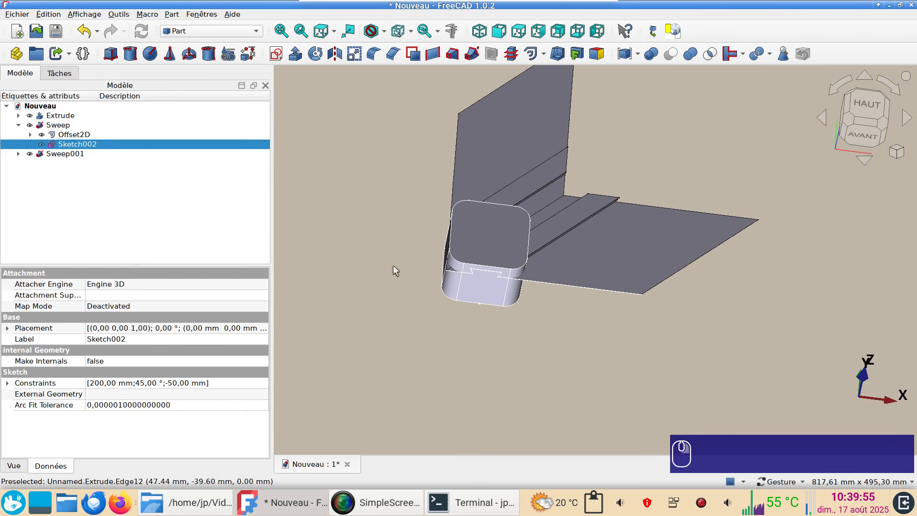
# Fuse Sweep and Sweep001 into a single cutting body.
pyautogui.click(67, 127)
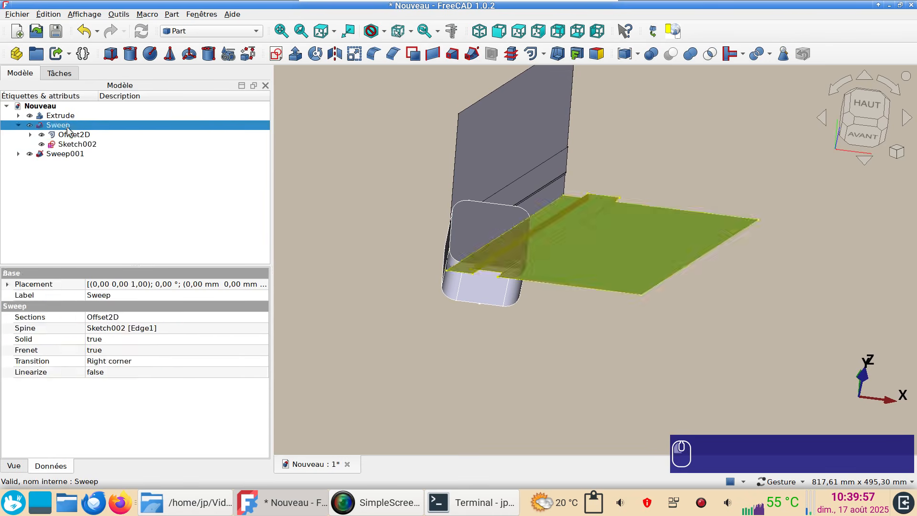
pyautogui.keyDown('ctrl'); pyautogui.click(65, 154); pyautogui.keyUp('ctrl')
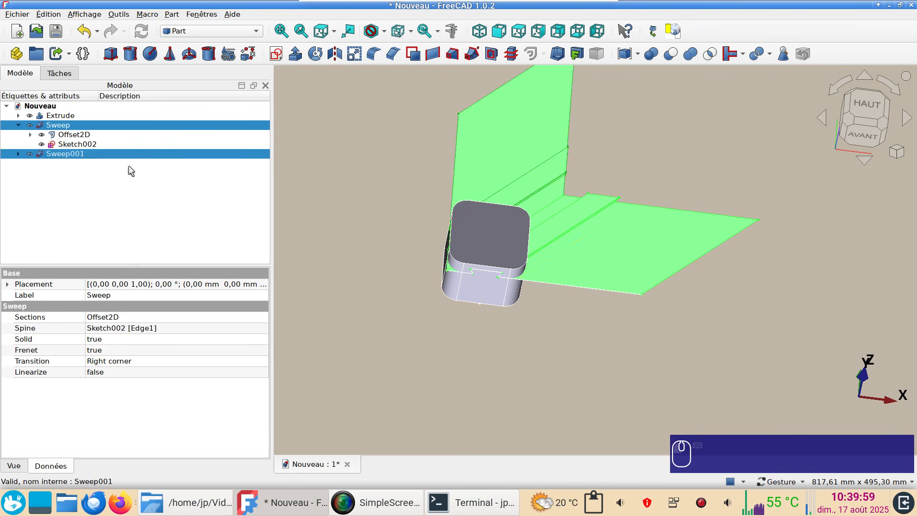
pyautogui.click(690, 54)
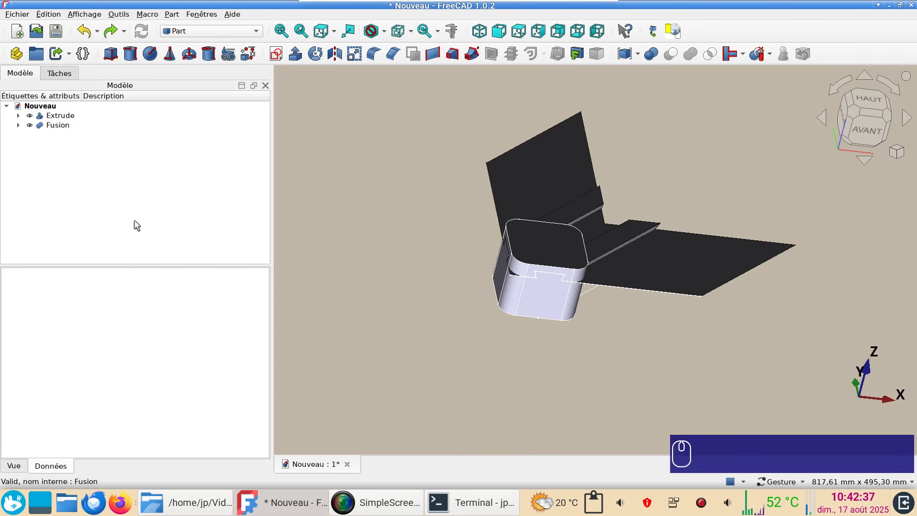
# Slice the Extrude block apart with the fused dovetail sweeps.
pyautogui.click(59, 116)
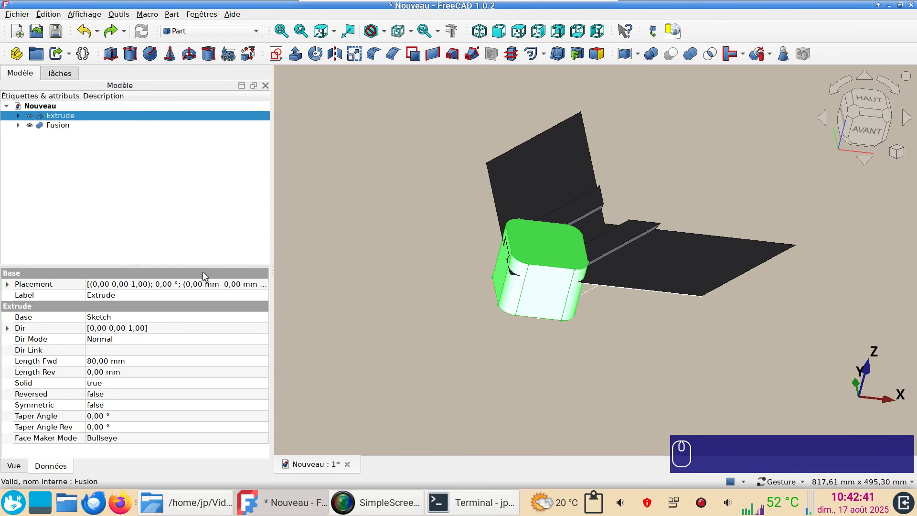
pyautogui.keyDown('ctrl'); pyautogui.click(55, 126); pyautogui.keyUp('ctrl')
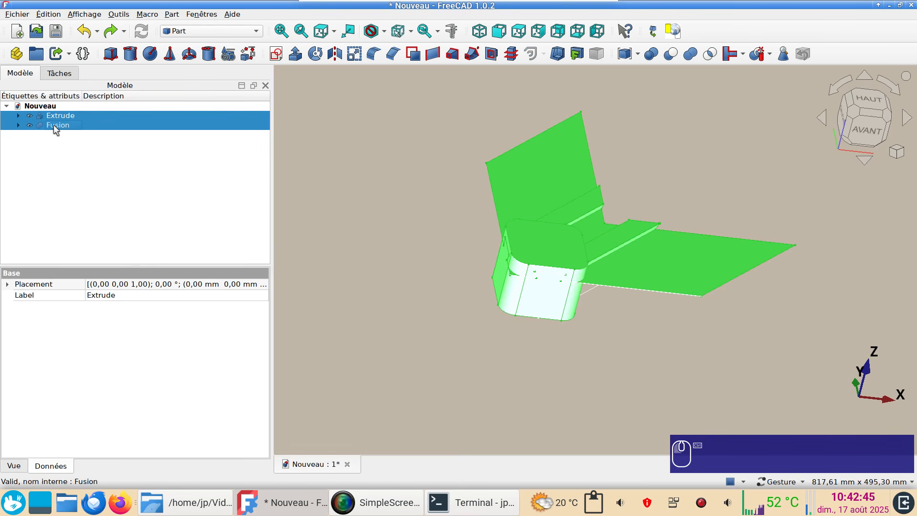
pyautogui.click(769, 55)
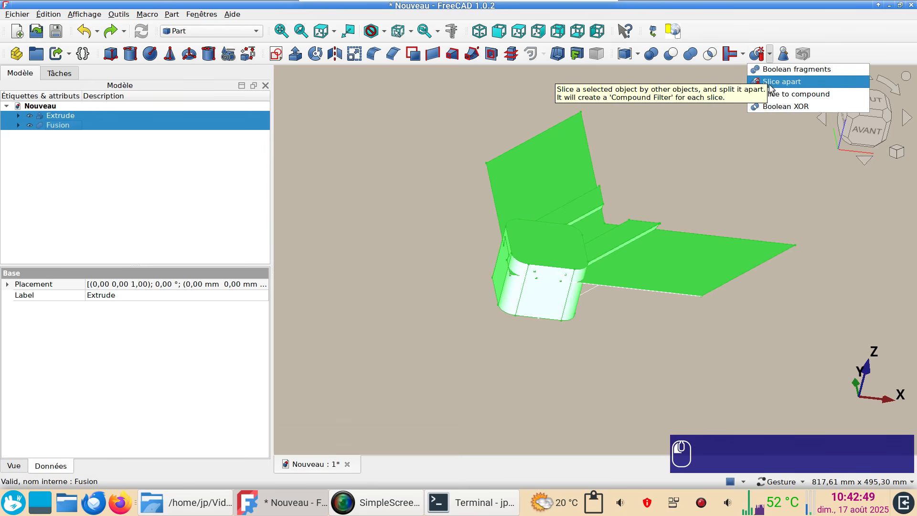
pyautogui.click(768, 80)
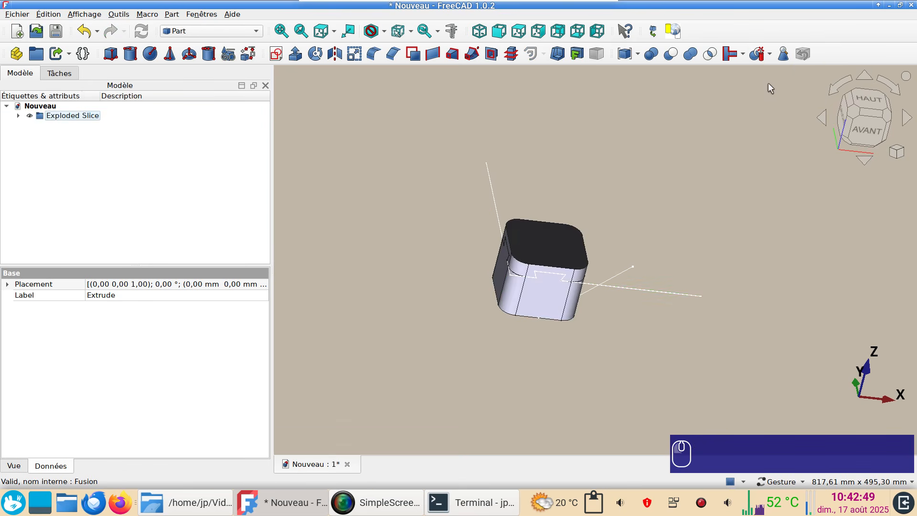
# Identify the resulting pieces in the exploded slice group and delete the thin dovetail piece Slice.1.
pyautogui.click(18, 116)
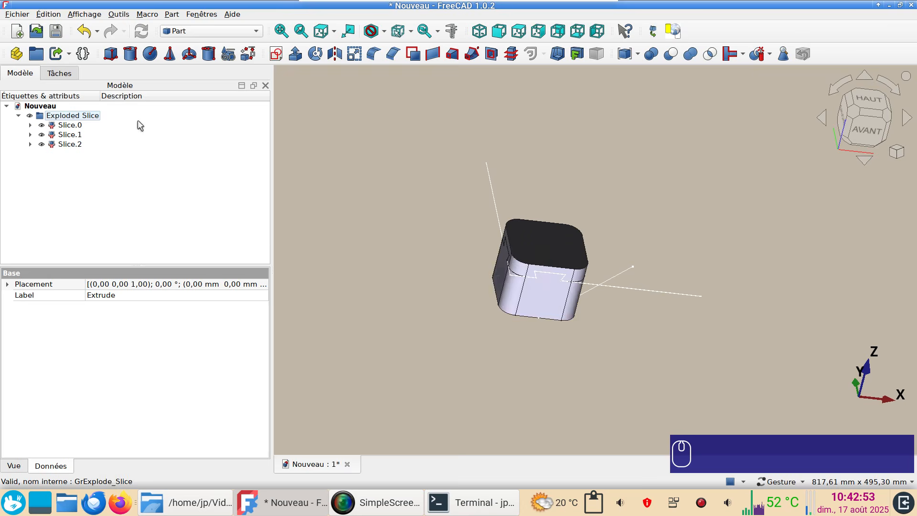
pyautogui.click(72, 125)
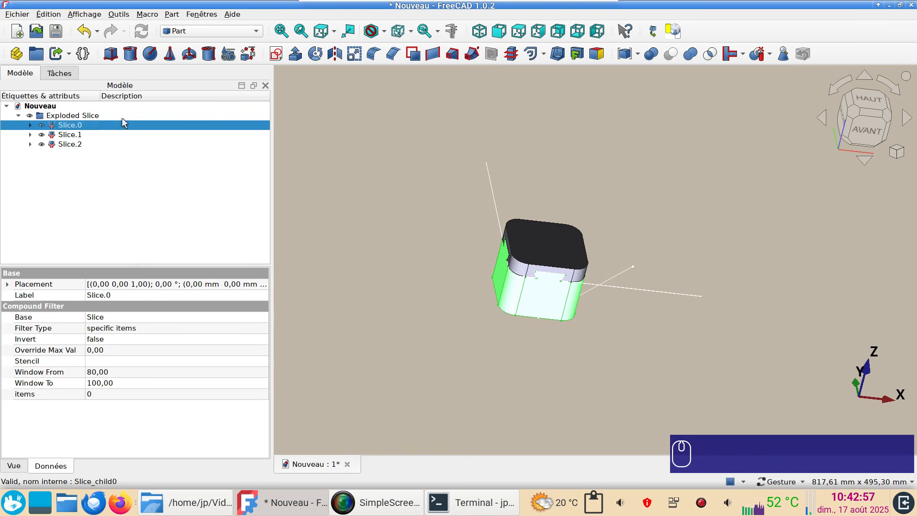
pyautogui.click(71, 143)
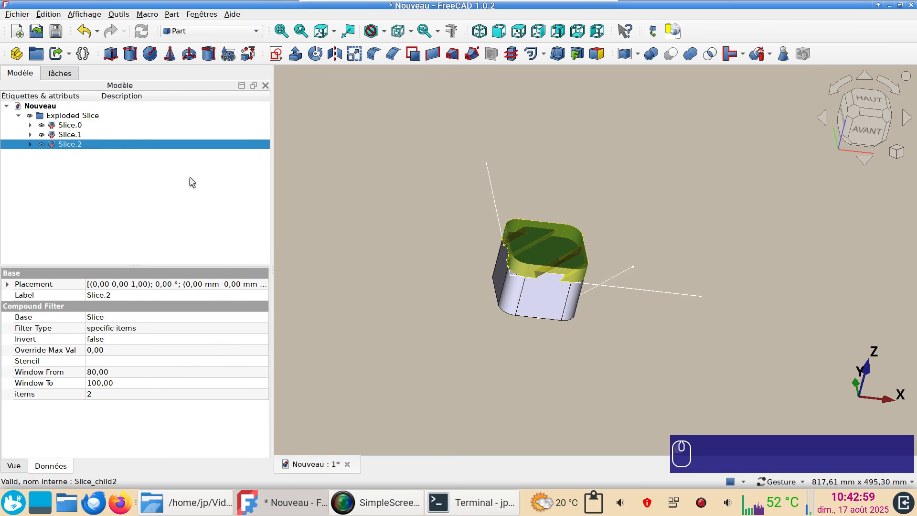
pyautogui.click(73, 135)
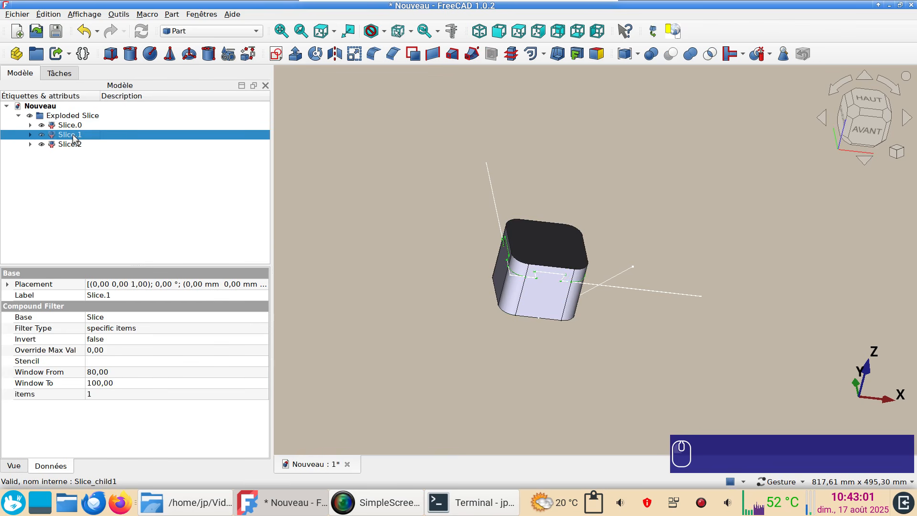
pyautogui.press('Delete')
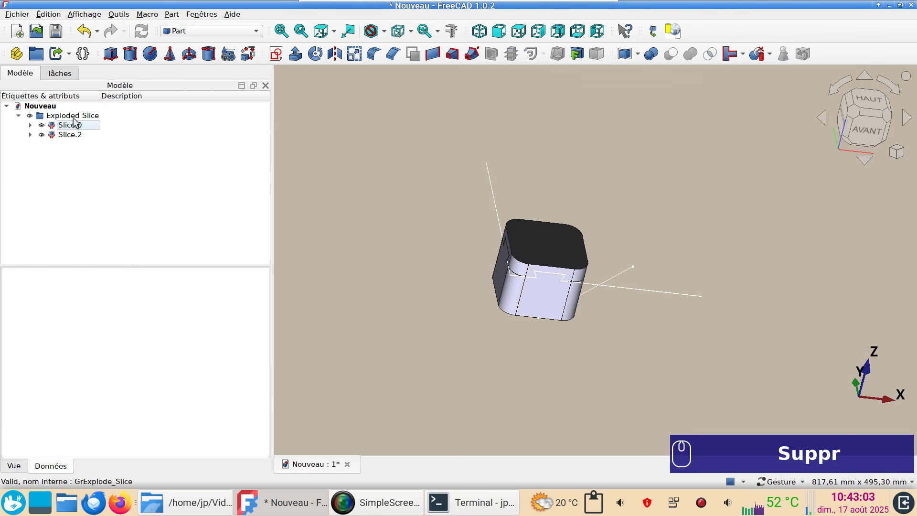
# Delete the Exploded Slice group while keeping the slices it contains.
pyautogui.click(74, 117)
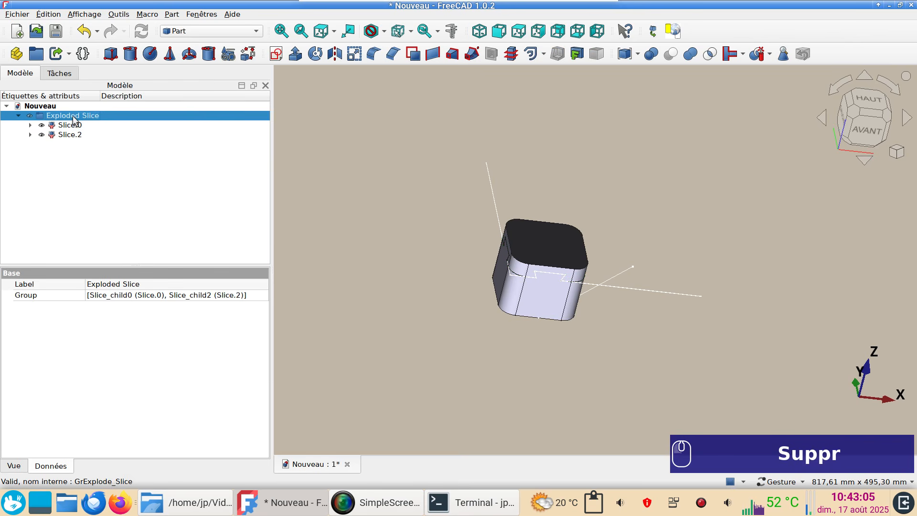
pyautogui.press('Delete')
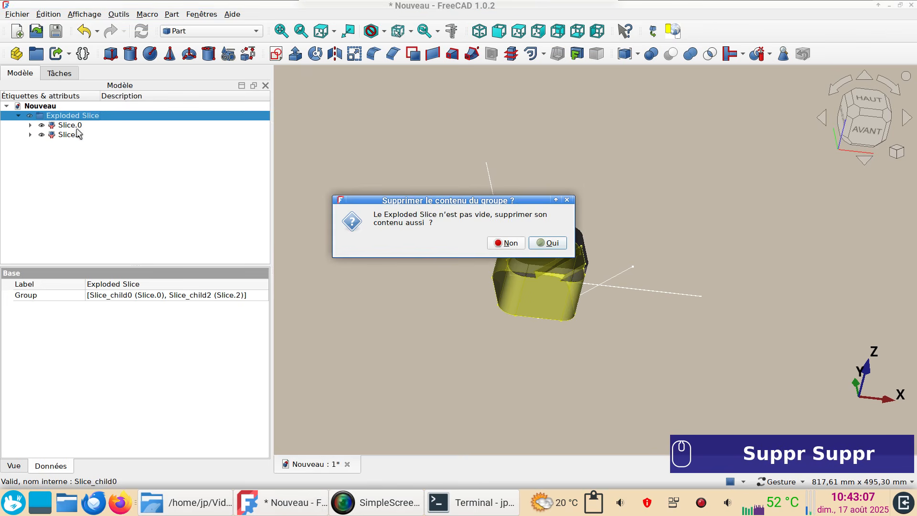
pyautogui.click(506, 243)
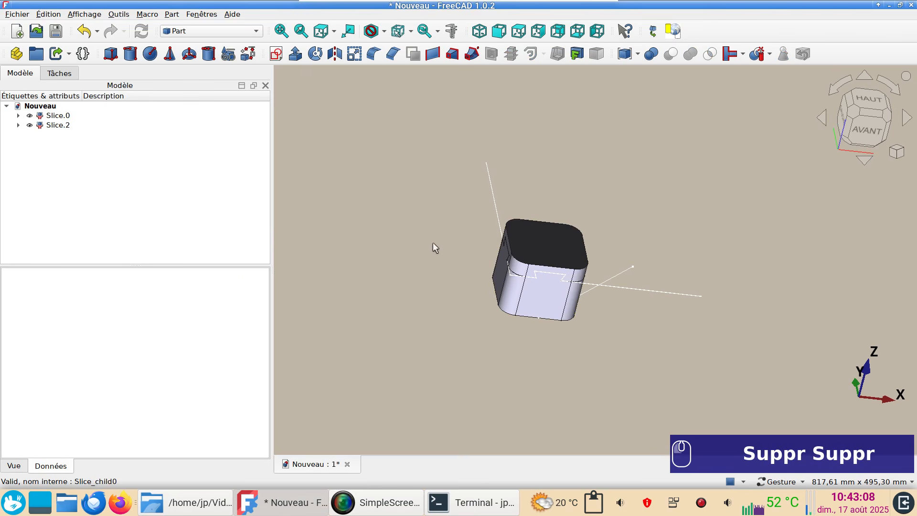
pyautogui.click(55, 117)
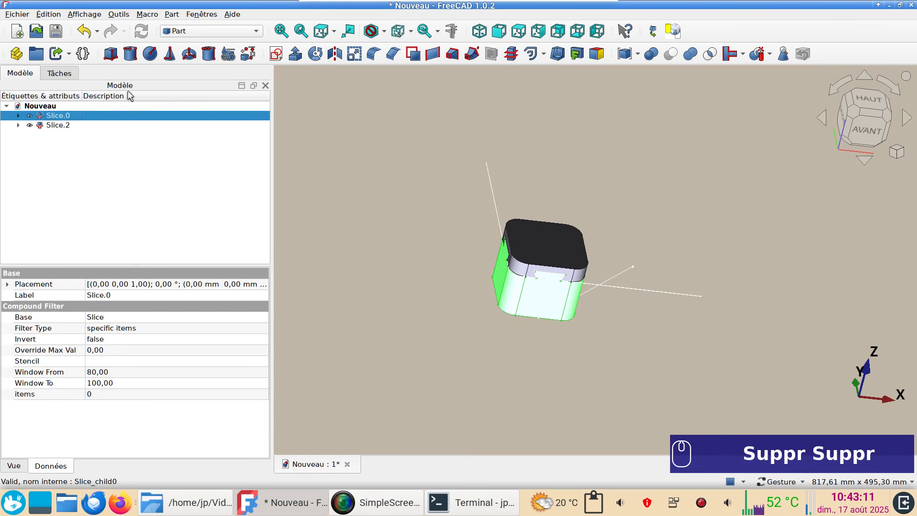
pyautogui.click(123, 143)
pyautogui.rightClick(121, 140)
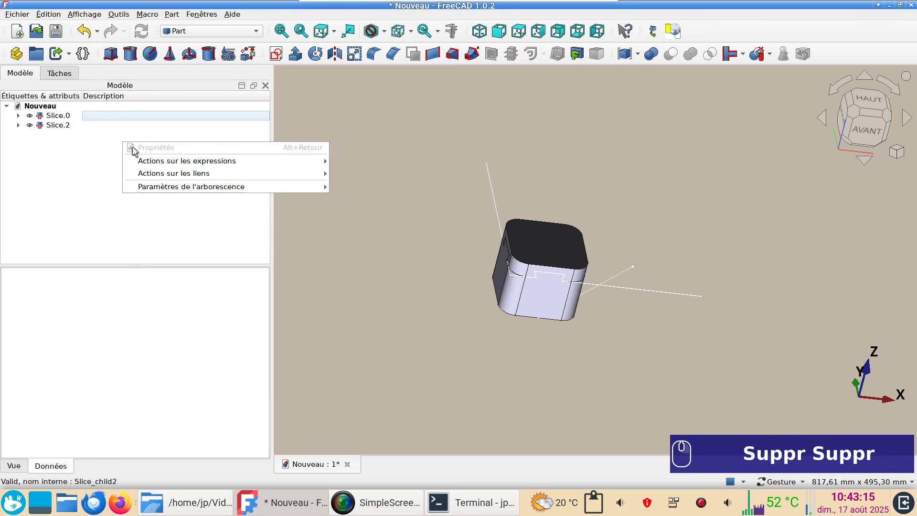
pyautogui.moveTo(153, 186)
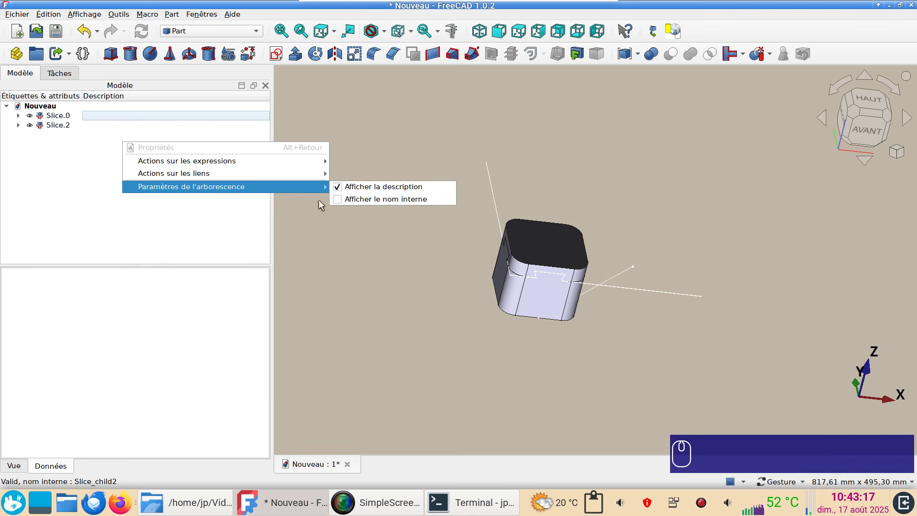
pyautogui.click(73, 178)
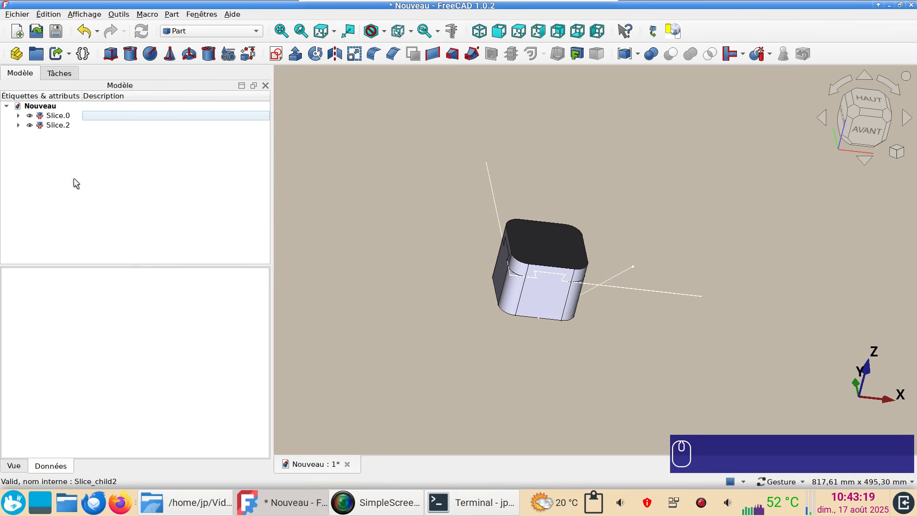
# Add the description "bas" to Slice.0 and "haut" to Slice.2.
pyautogui.click(122, 117)
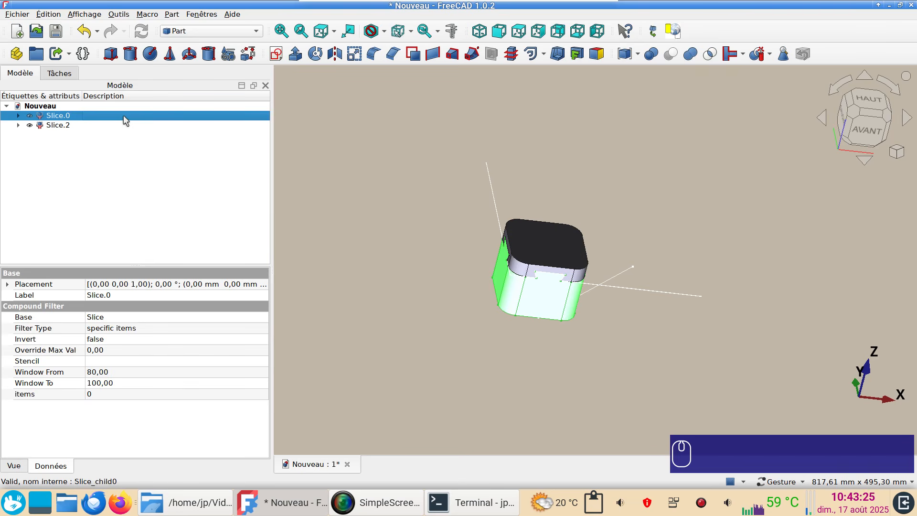
pyautogui.press('F2')
pyautogui.write('bas')
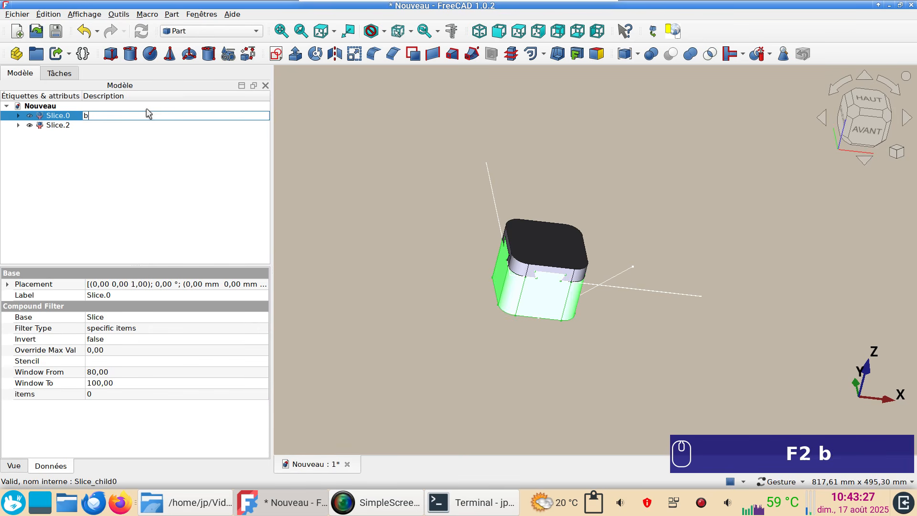
pyautogui.press('Return')
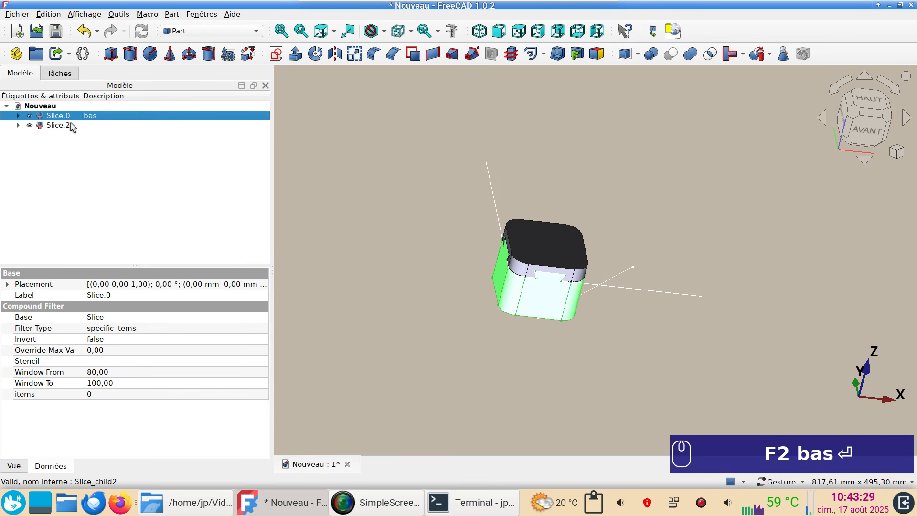
pyautogui.click(83, 126)
pyautogui.press('F2')
pyautogui.write('haut')
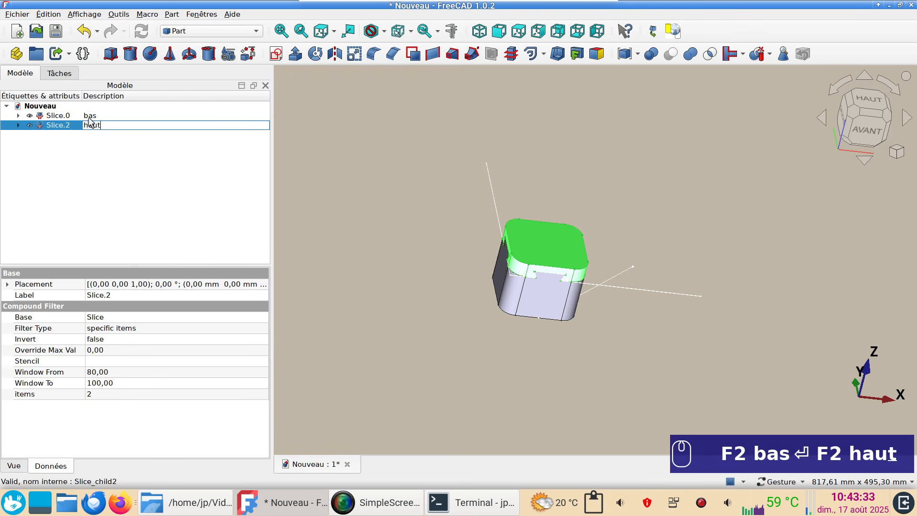
pyautogui.press('Return')
pyautogui.click(139, 160)
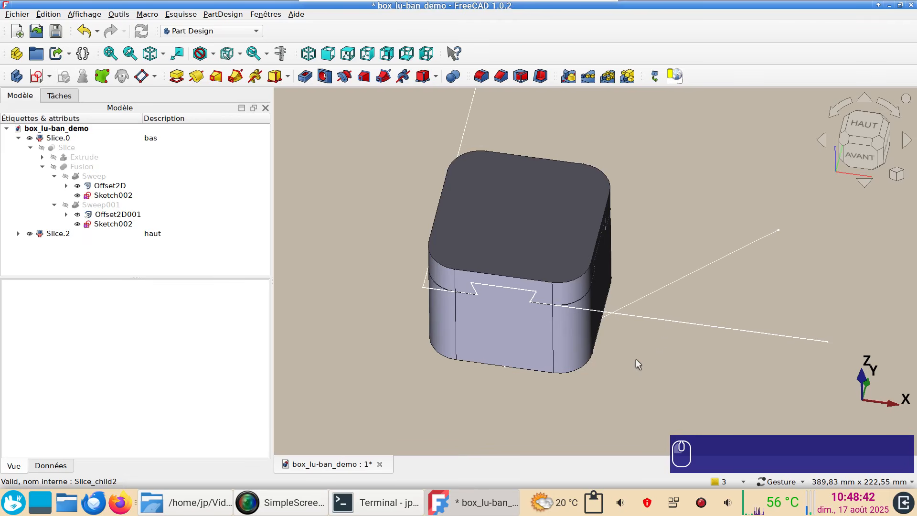
# Hide the Offset2D and Offset2D001 profiles and the Sketch002 sweep path.
pyautogui.click(658, 318)
pyautogui.press('space')
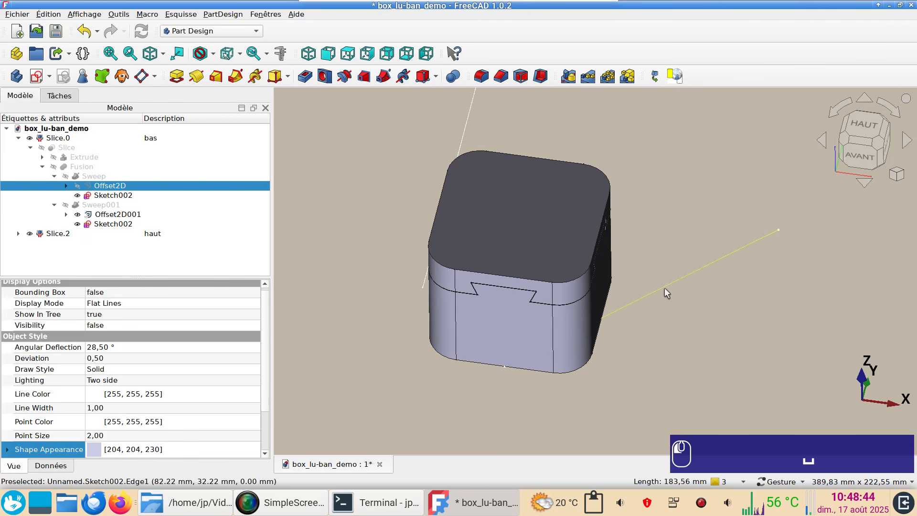
pyautogui.click(664, 288)
pyautogui.press('space')
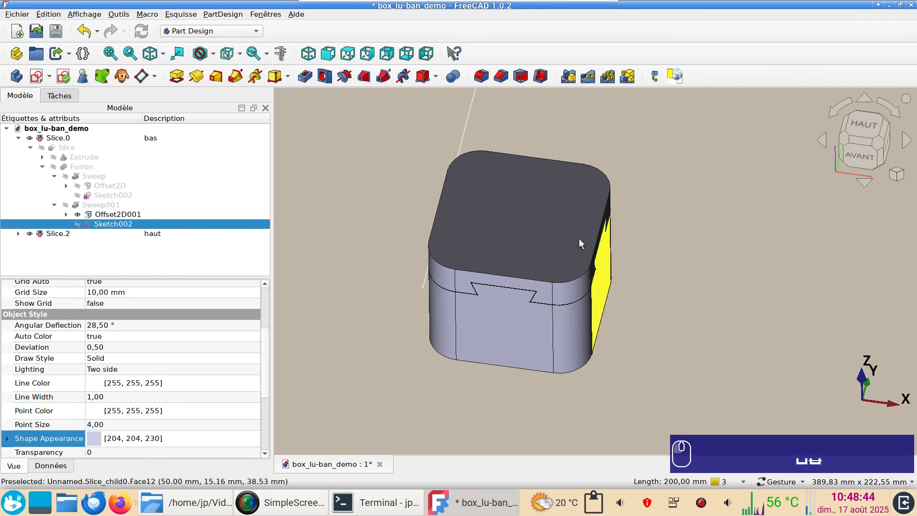
pyautogui.click(464, 131)
pyautogui.press('space')
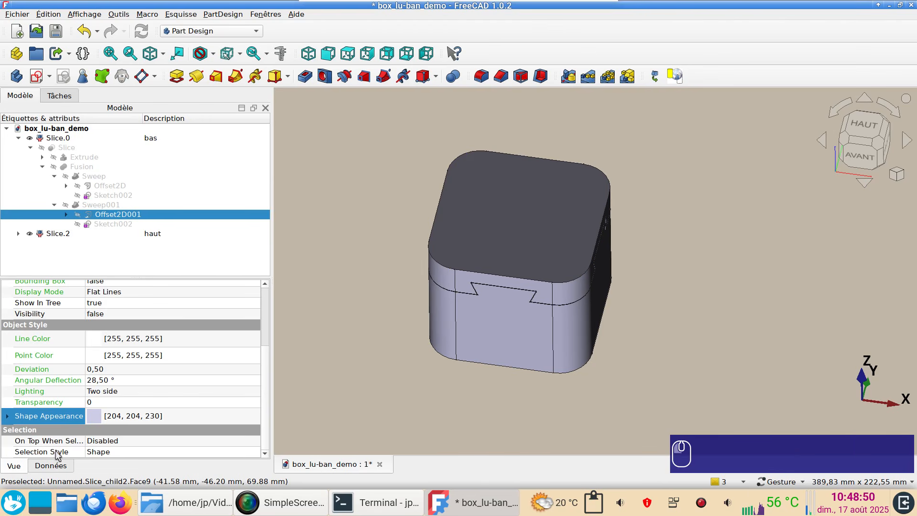
# Set the shape appearance colour of the lower part Slice.0 to the basic purple (171, 84, 255).
pyautogui.click(526, 344)
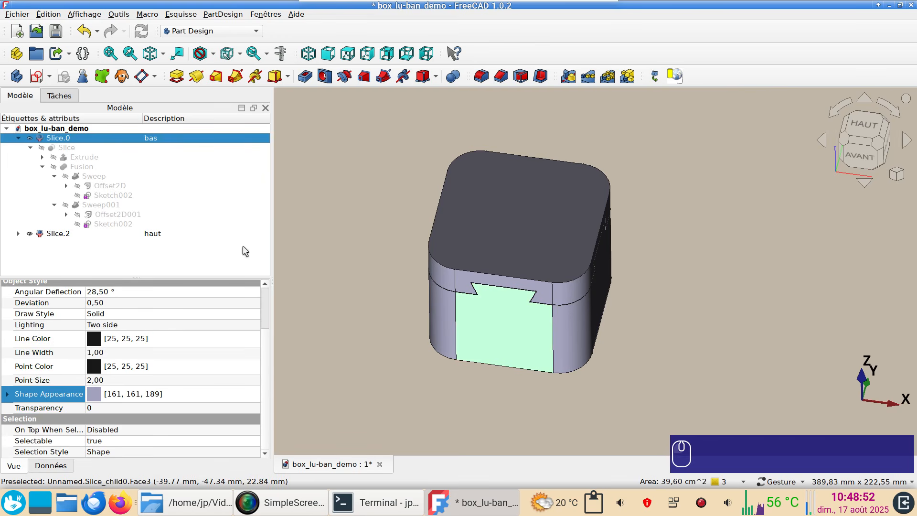
pyautogui.click(177, 394)
pyautogui.click(180, 395)
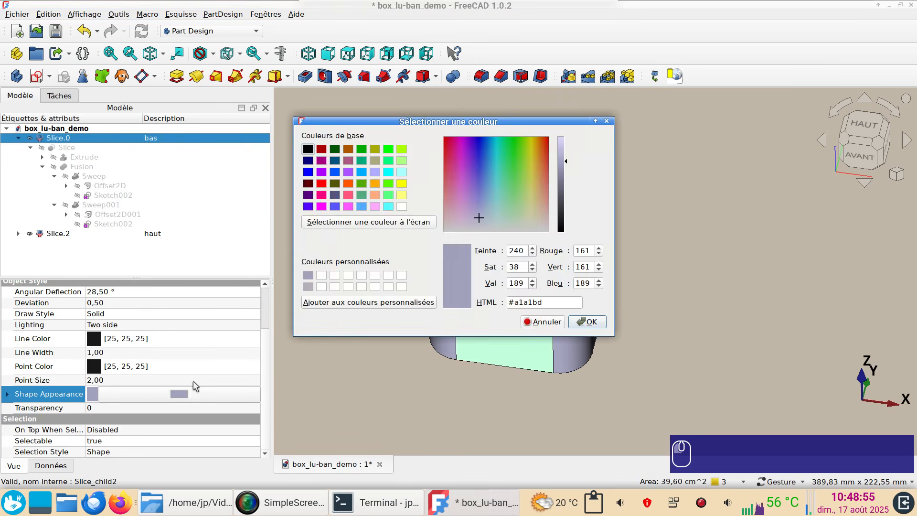
pyautogui.click(349, 172)
pyautogui.click(587, 322)
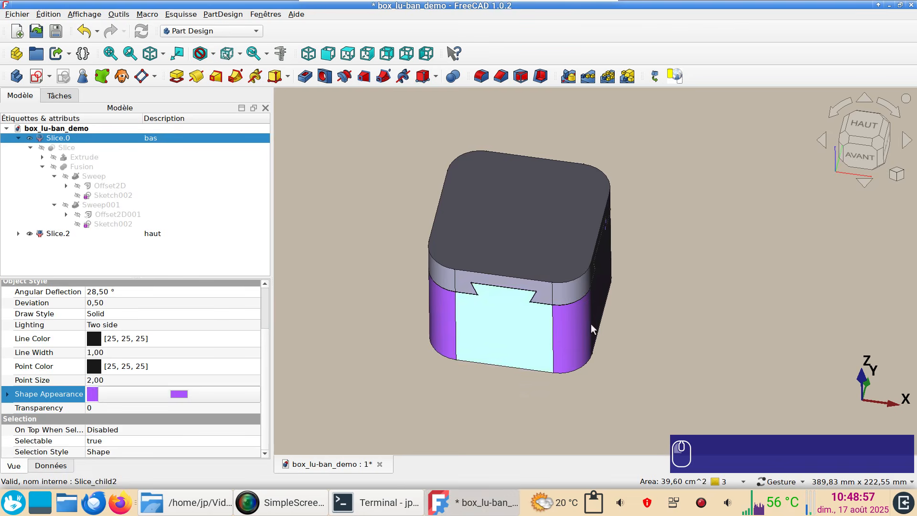
# Set the shape appearance colour of the upper part Slice.2 to the basic green #00ff7f.
pyautogui.click(541, 245)
pyautogui.click(177, 395)
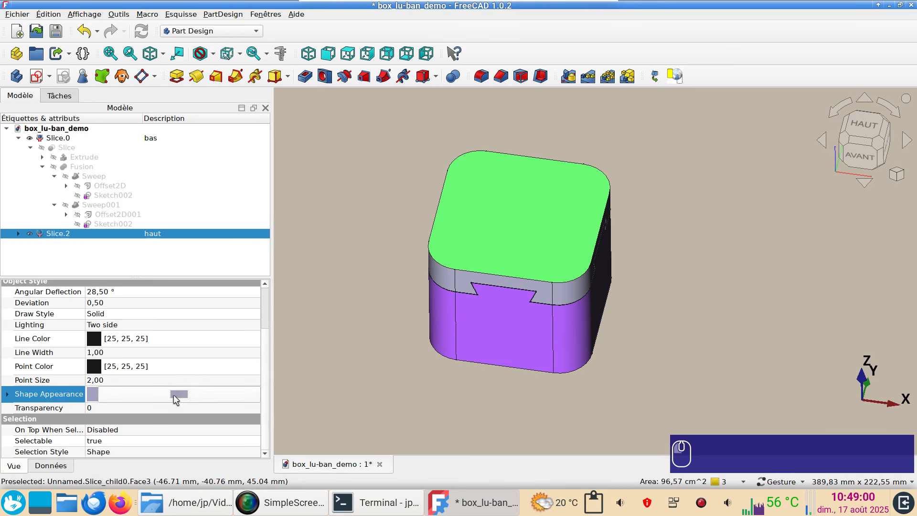
pyautogui.click(175, 394)
pyautogui.click(389, 161)
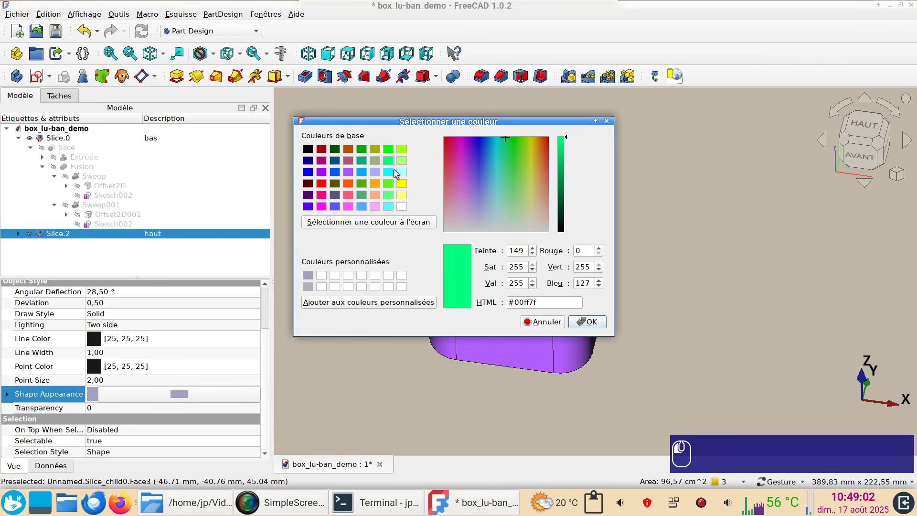
pyautogui.click(584, 322)
# Toggle transparency on for both the lower part Slice.0 and the upper part Slice.2.
pyautogui.moveTo(646, 311); pyautogui.dragTo(527, 371)
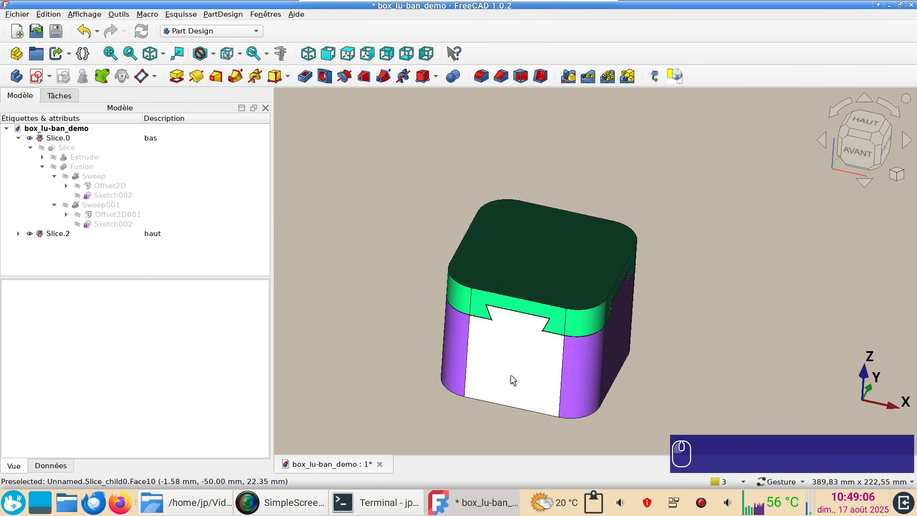
pyautogui.click(511, 380)
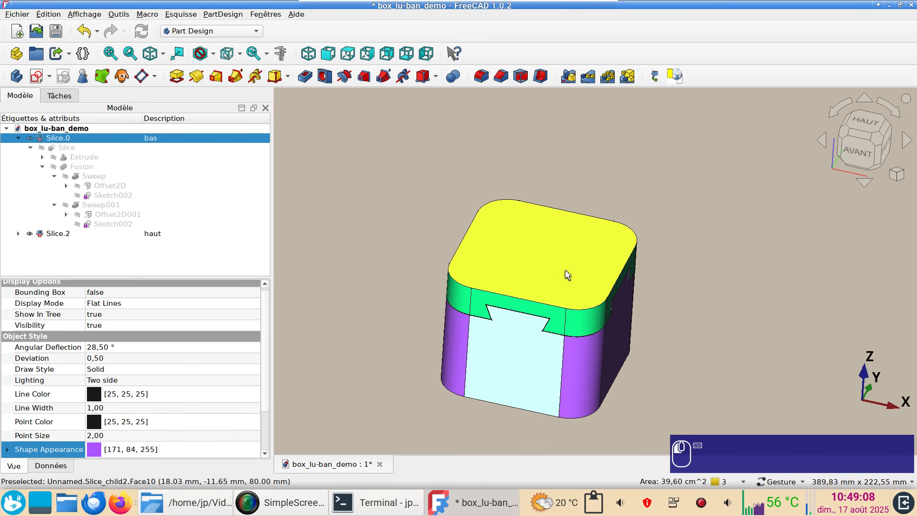
pyautogui.keyDown('ctrl'); pyautogui.click(456, 285); pyautogui.keyUp('ctrl')
pyautogui.press('v')
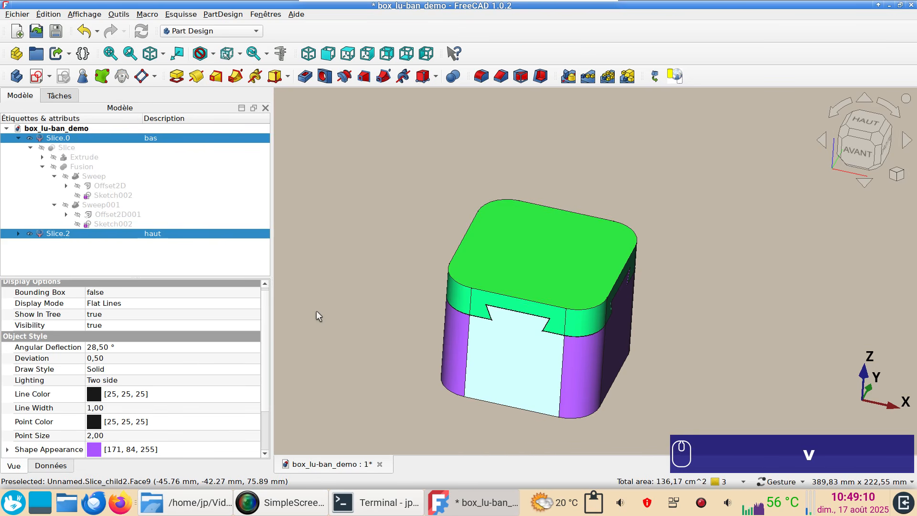
pyautogui.press('t')
pyautogui.moveTo(753, 318); pyautogui.dragTo(731, 316)
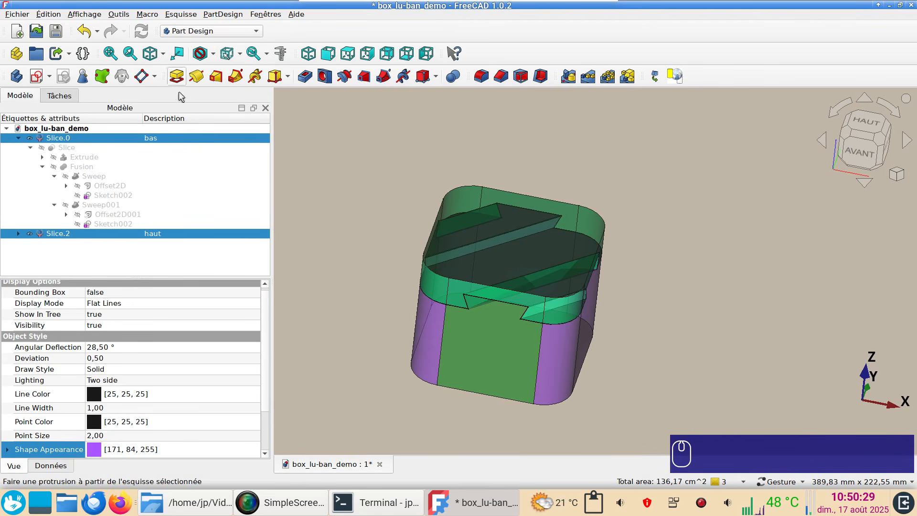
# Switch to the Part workbench and create a new sketch on the XY plane with zero offset, independent of the slices.
pyautogui.click(219, 32)
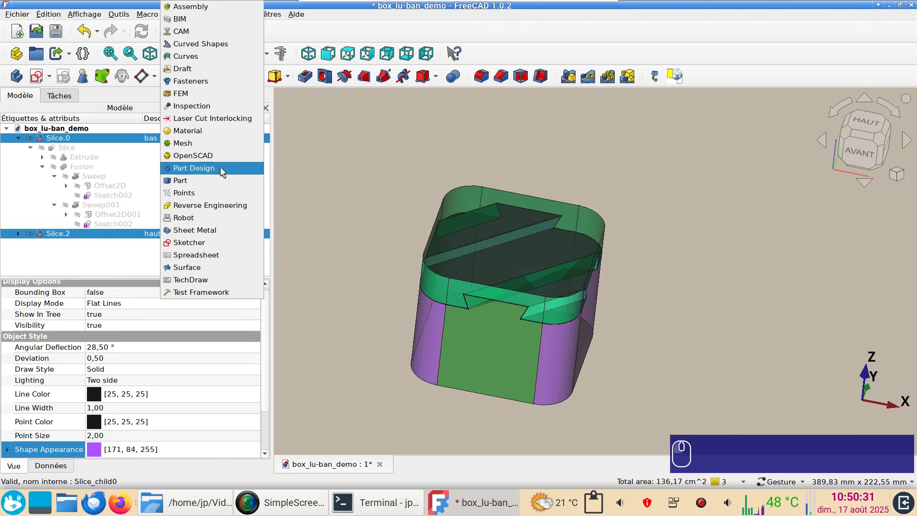
pyautogui.click(191, 180)
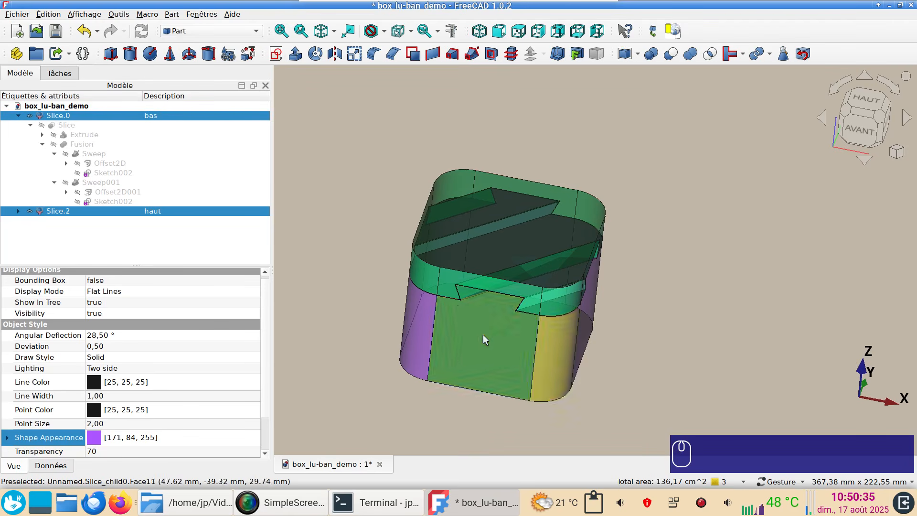
pyautogui.click(471, 329)
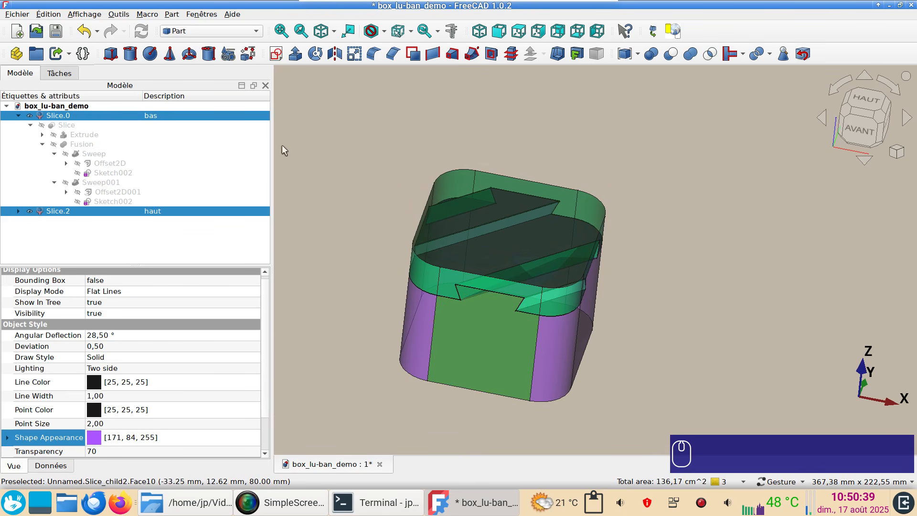
pyautogui.click(365, 105)
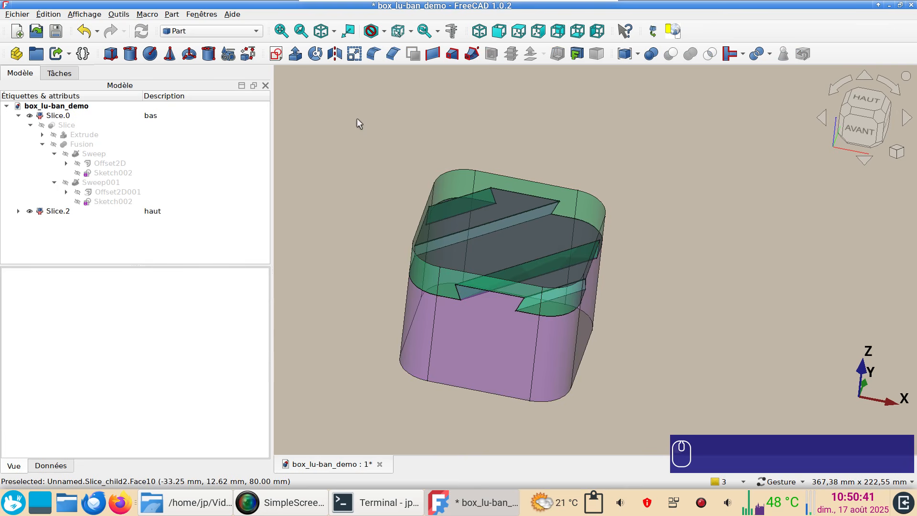
pyautogui.click(276, 54)
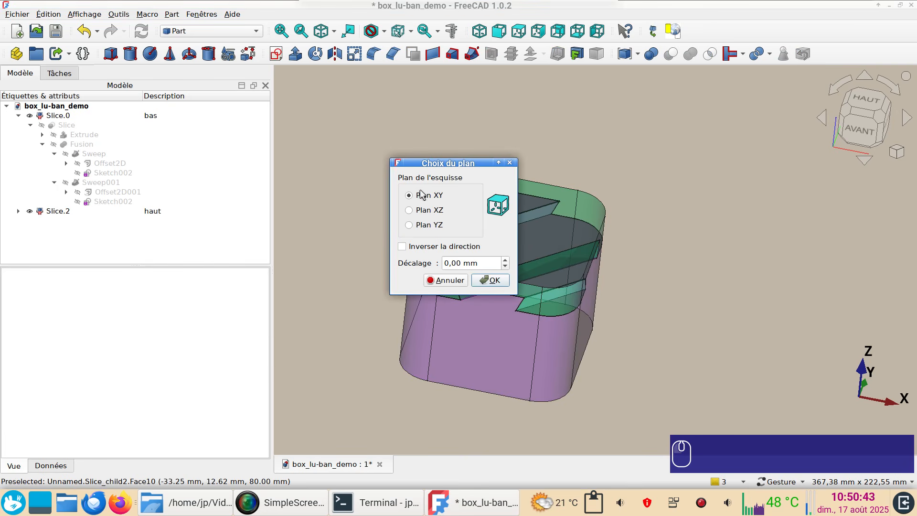
pyautogui.click(490, 279)
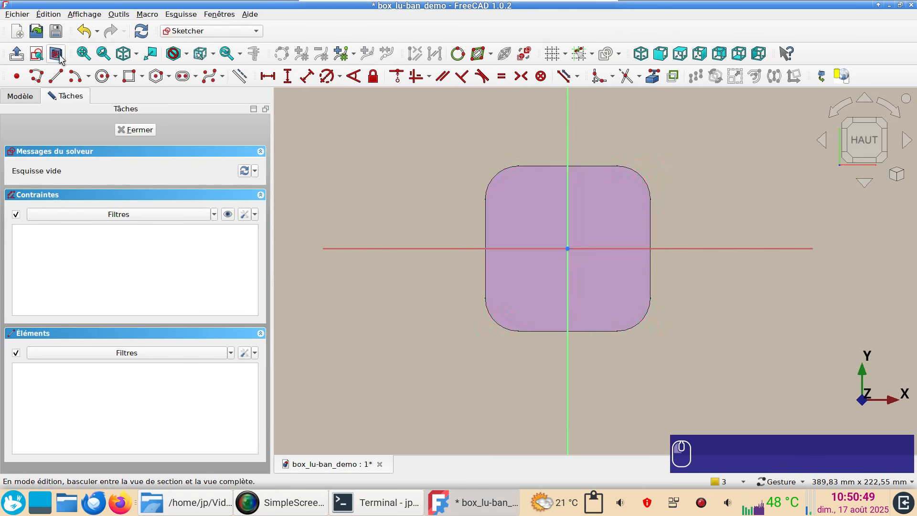
# Draw a 70 mm diameter circle centred on the origin and close the sketch.
pyautogui.click(102, 77)
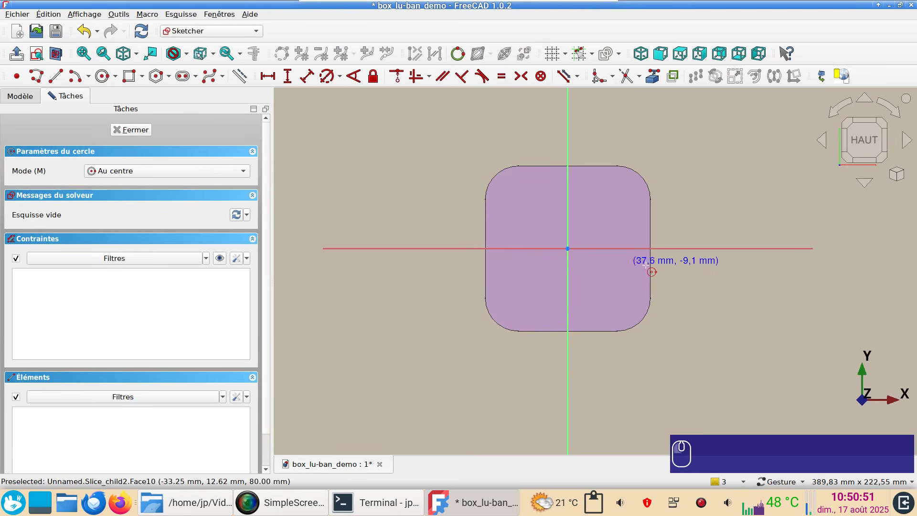
pyautogui.click(568, 248)
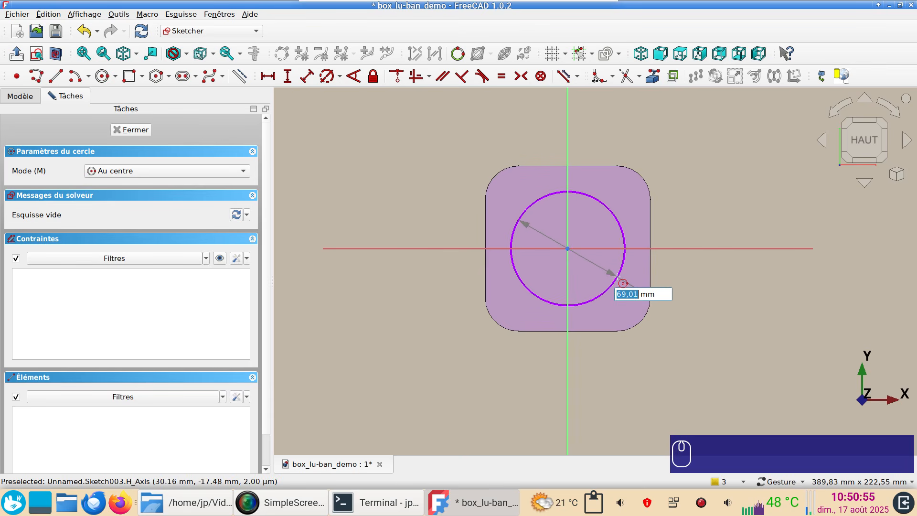
pyautogui.write('70')
pyautogui.press('Return')
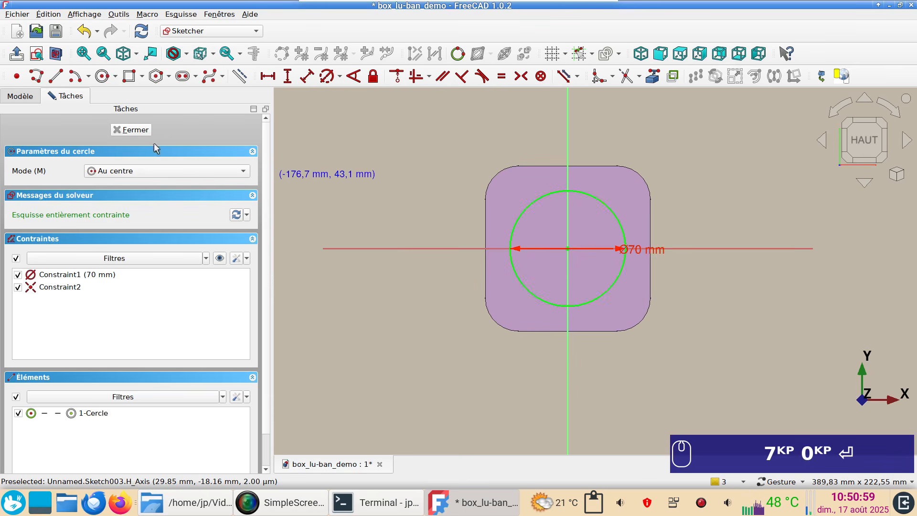
pyautogui.click(125, 130)
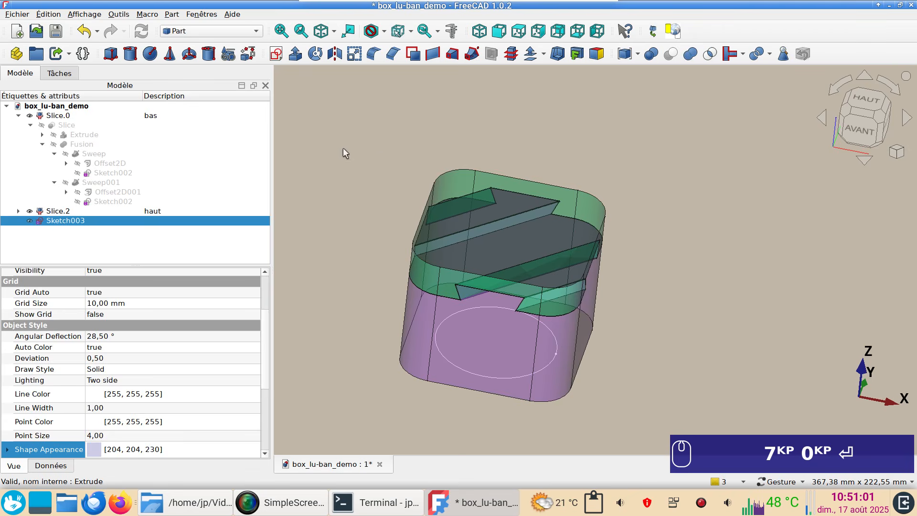
# Create another sketch on the XY plane with zero offset and turn on its section view.
pyautogui.click(288, 113)
pyautogui.click(276, 53)
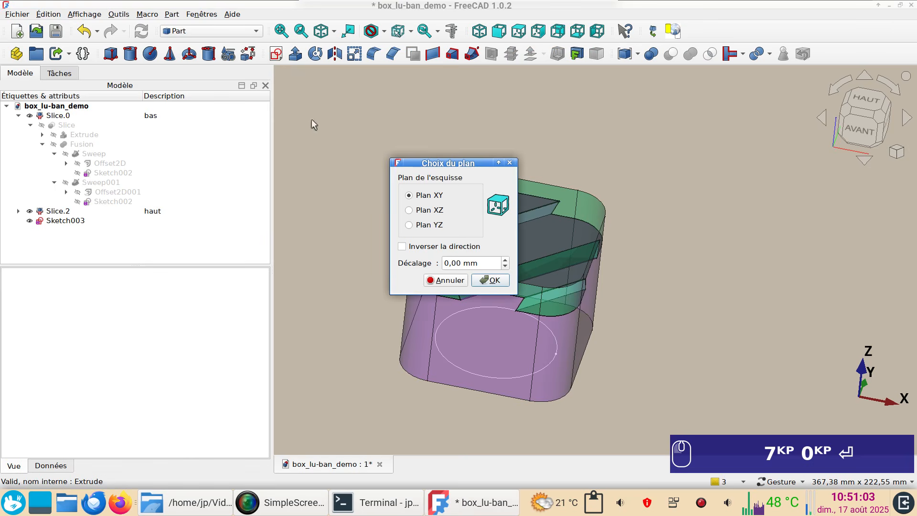
pyautogui.click(490, 279)
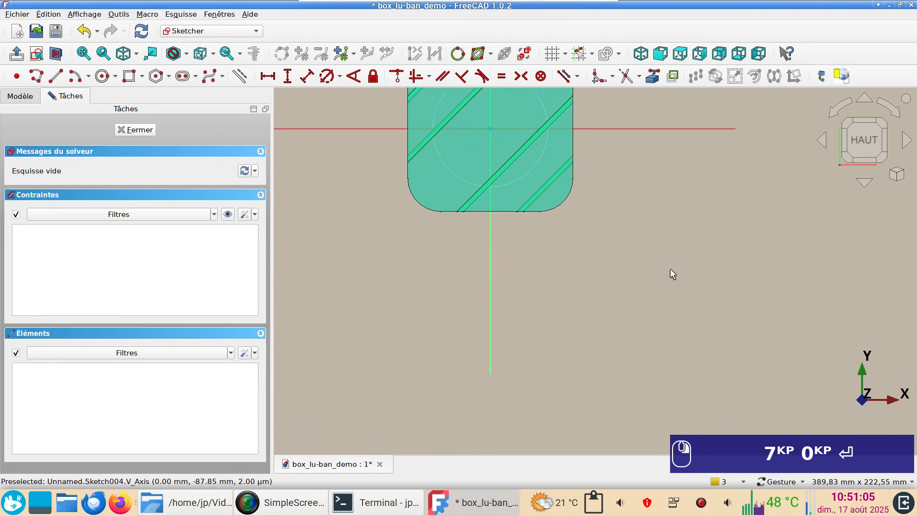
pyautogui.moveTo(669, 270); pyautogui.dragTo(723, 445, button='right')
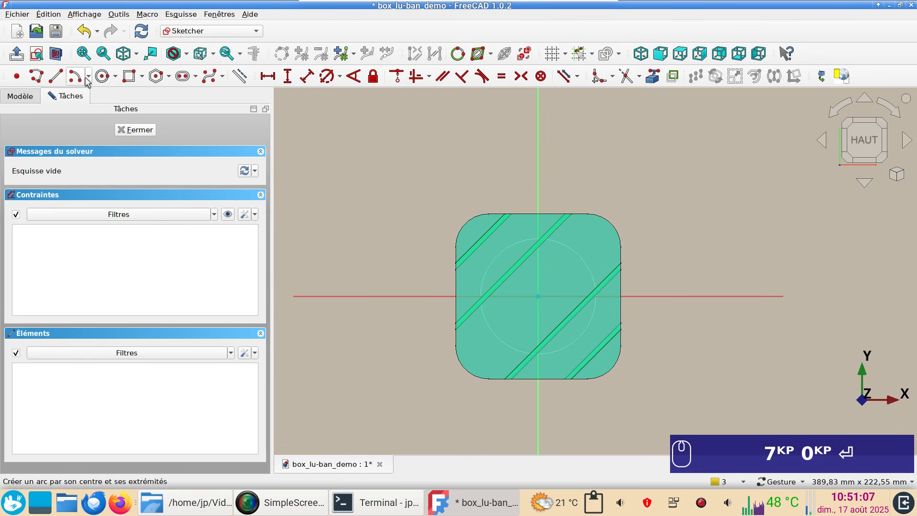
pyautogui.click(56, 53)
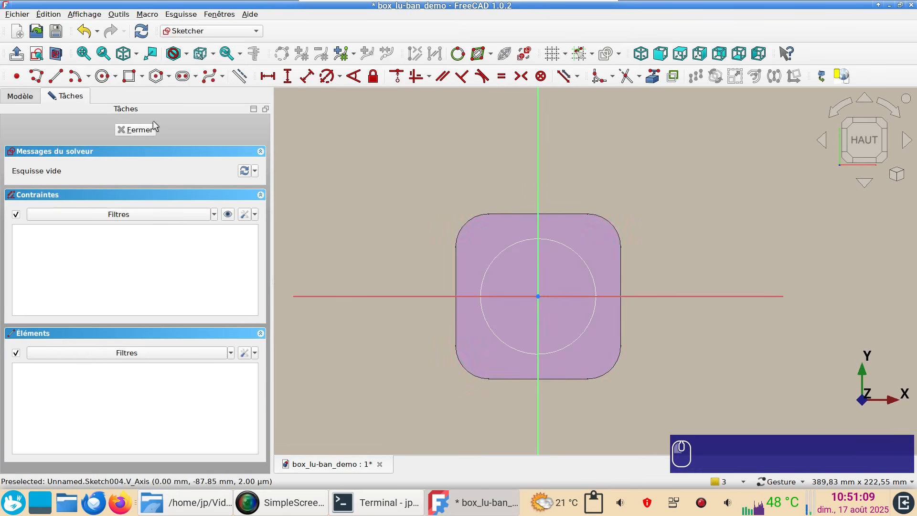
# Draw an 11 mm diameter circle near the box's upper-right rounded corner, outside the large circle.
pyautogui.click(102, 76)
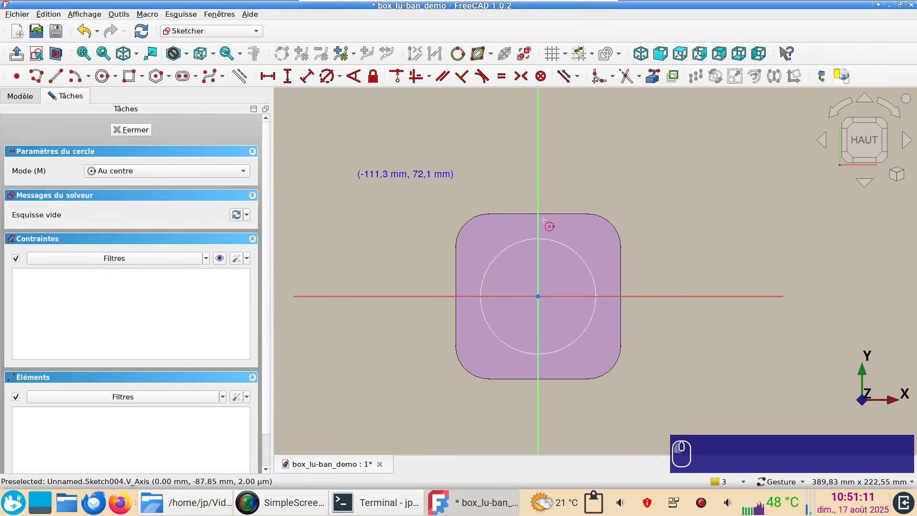
pyautogui.scroll(2, 682, 252)
pyautogui.click(550, 228)
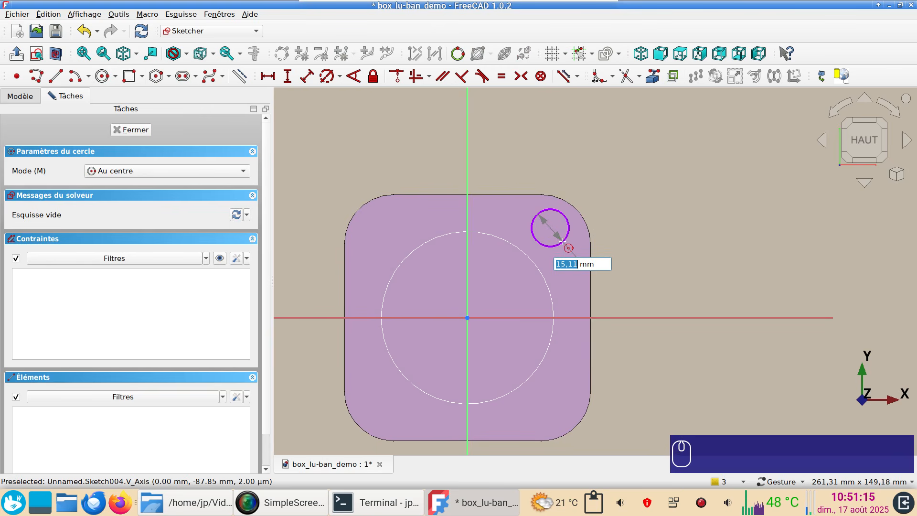
pyautogui.write('11')
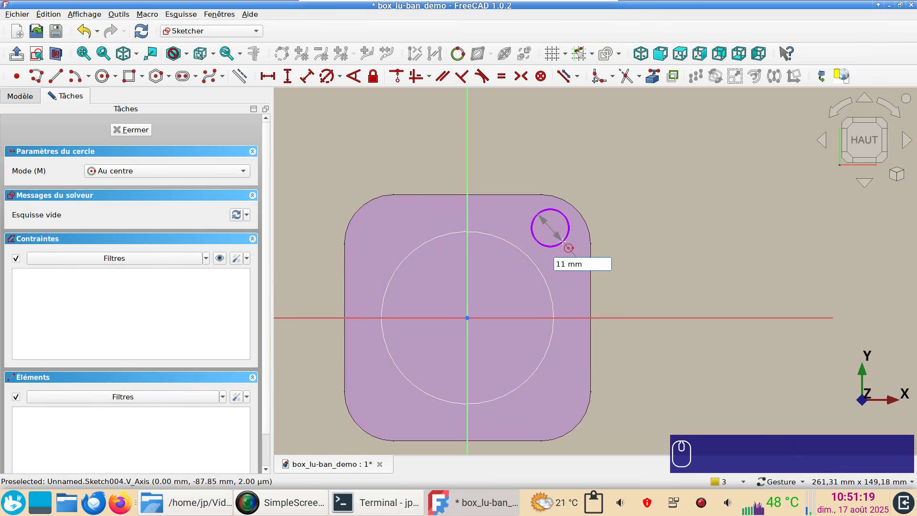
pyautogui.press('Return')
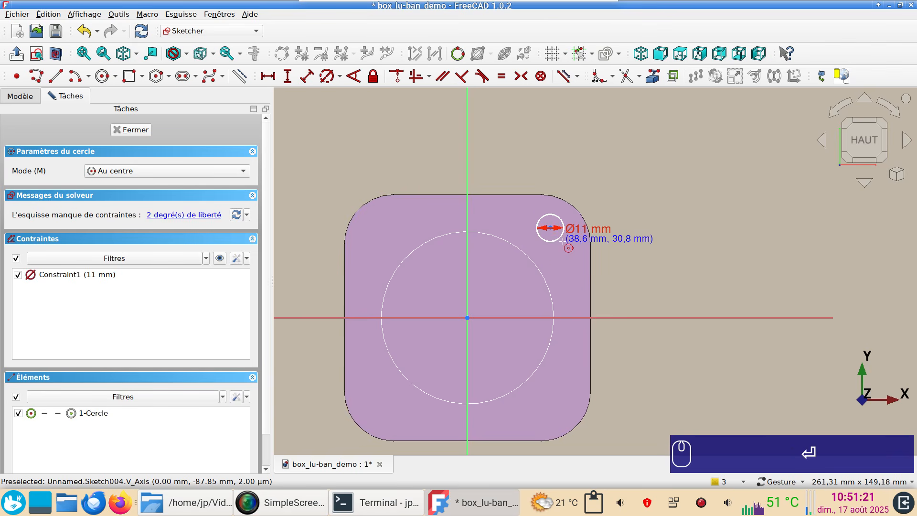
pyautogui.rightClick(553, 248)
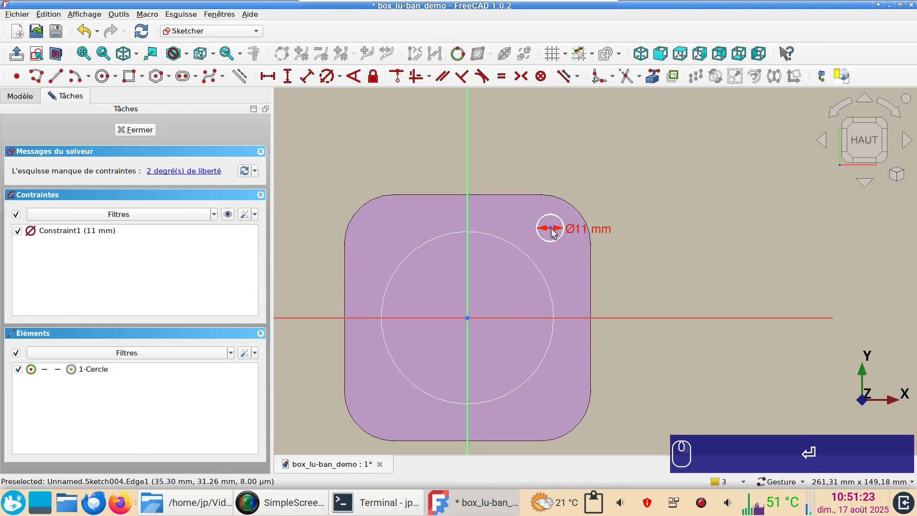
# Constrain the small circle's centre 35 mm horizontally and 35 mm vertically from the origin.
pyautogui.click(551, 231)
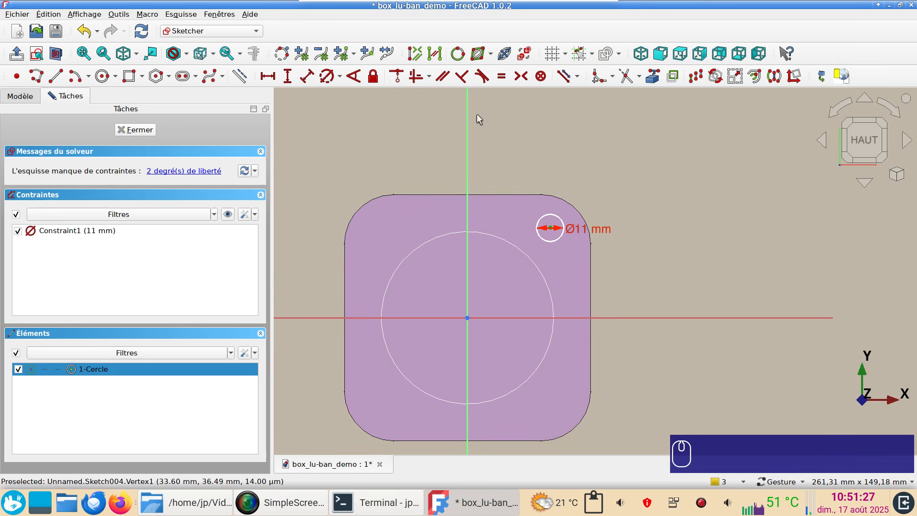
pyautogui.press('k')
pyautogui.press('l')
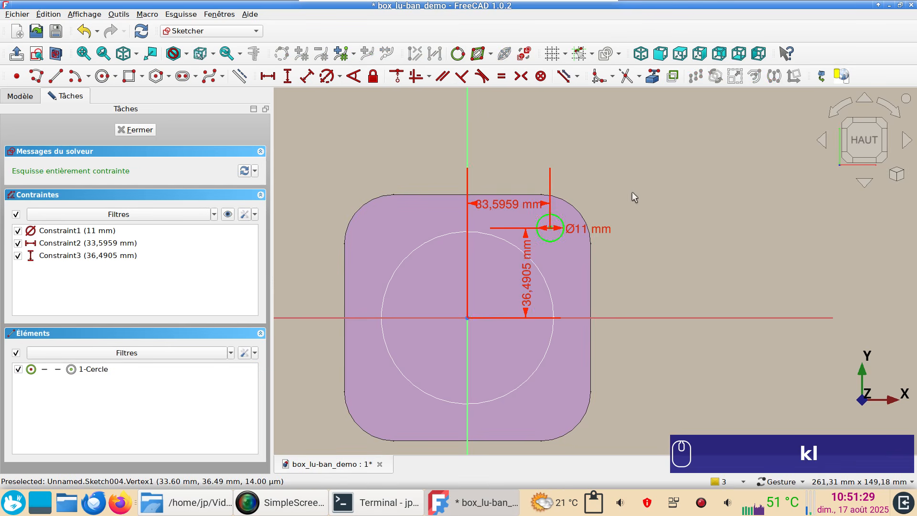
pyautogui.doubleClick(509, 205)
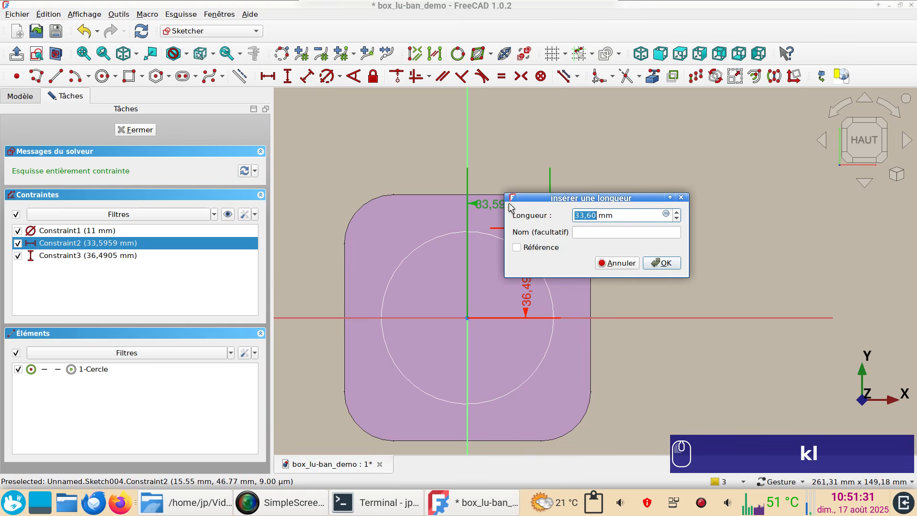
pyautogui.write('35')
pyautogui.press('Return')
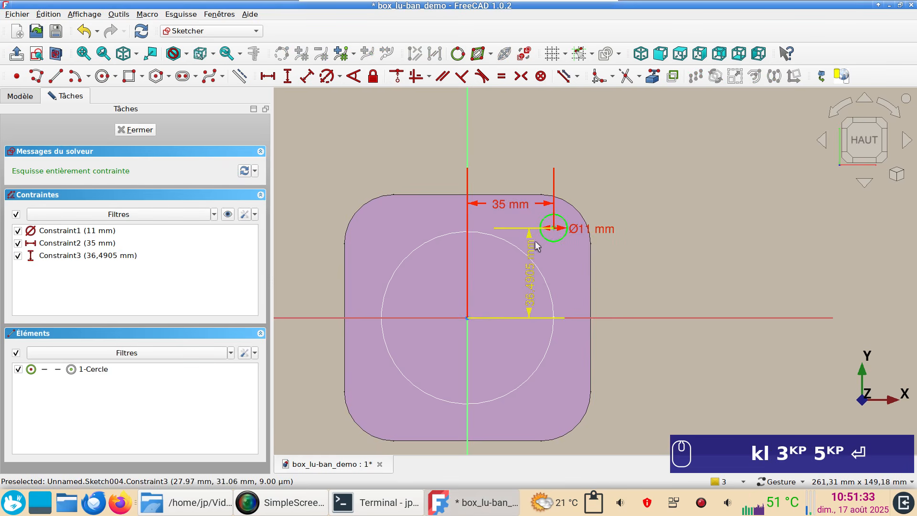
pyautogui.doubleClick(531, 266)
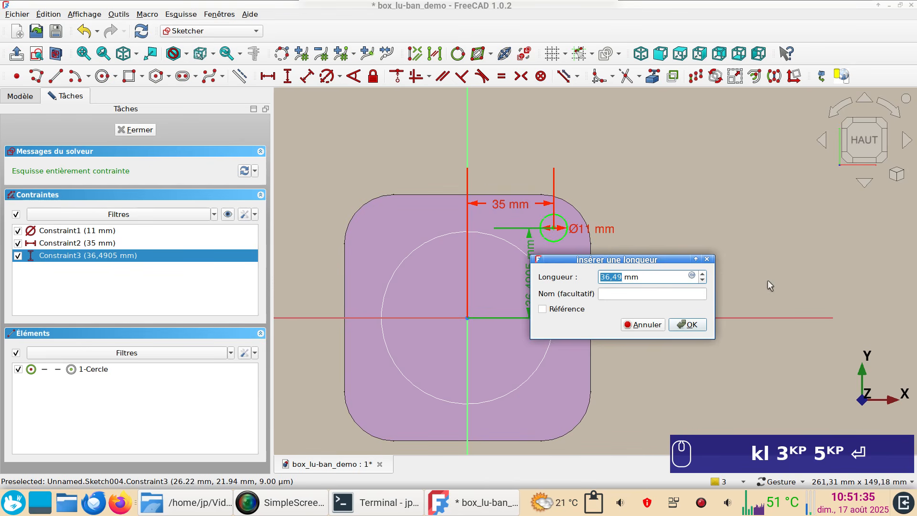
pyautogui.write('35')
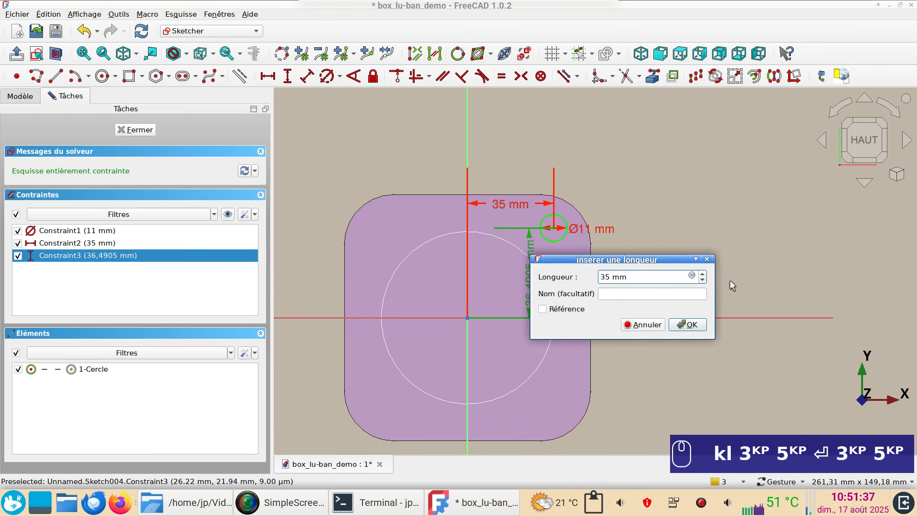
pyautogui.press('Return')
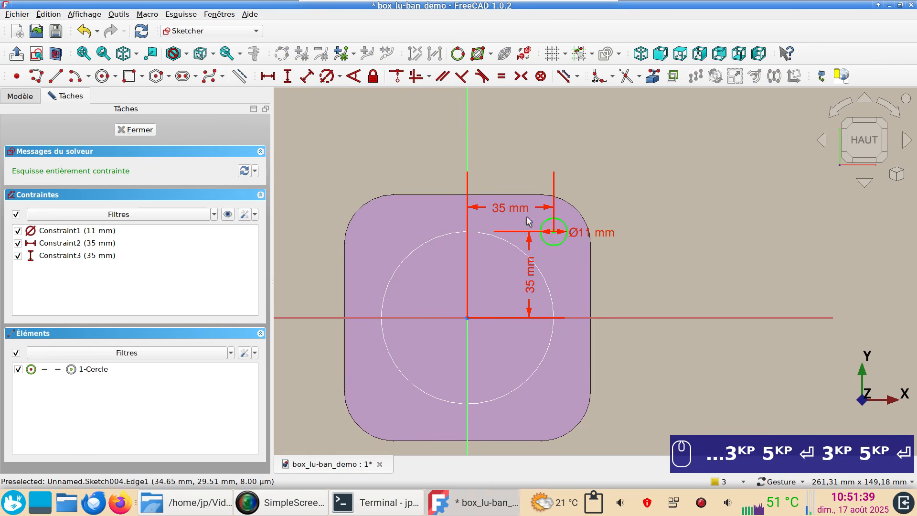
# Close the sketch and set the Z position of both circle sketches, Sketch003 and Sketch004, to 5 mm together.
pyautogui.click(120, 130)
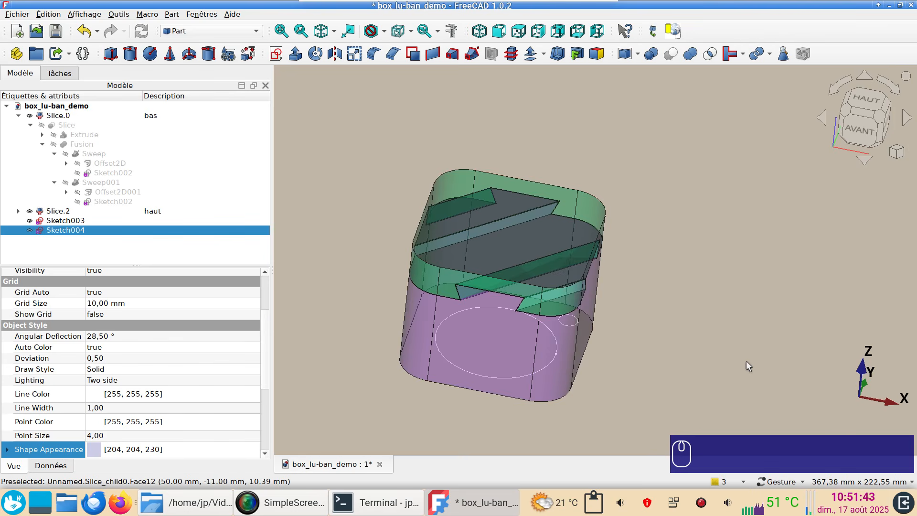
pyautogui.press('0')
pyautogui.press('1')
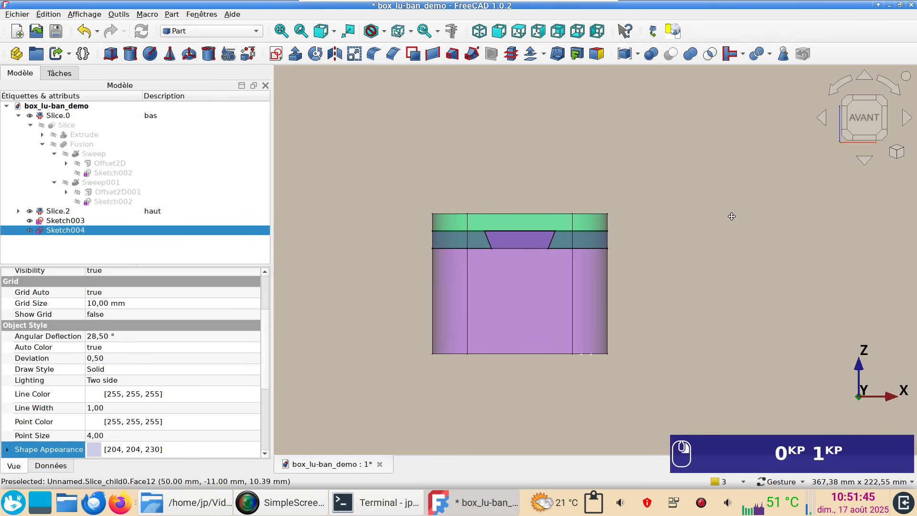
pyautogui.click(74, 221)
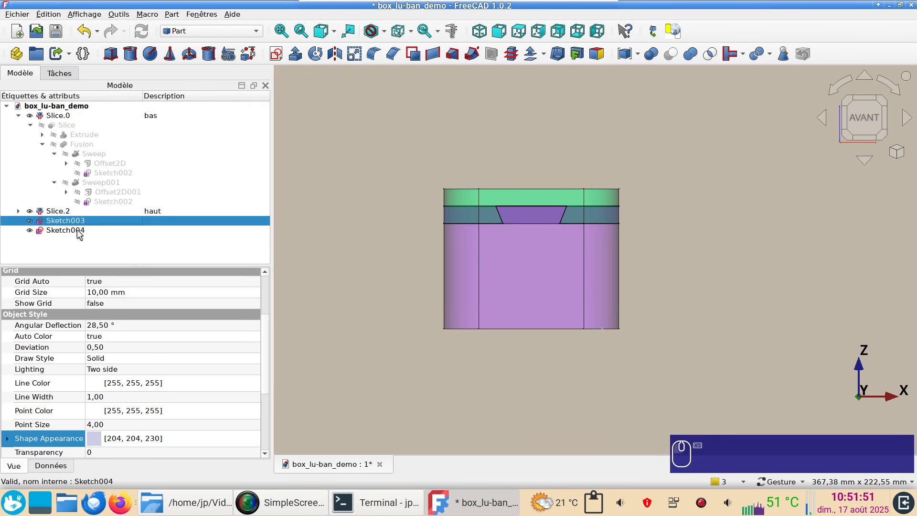
pyautogui.keyDown('ctrl'); pyautogui.click(65, 231); pyautogui.keyUp('ctrl')
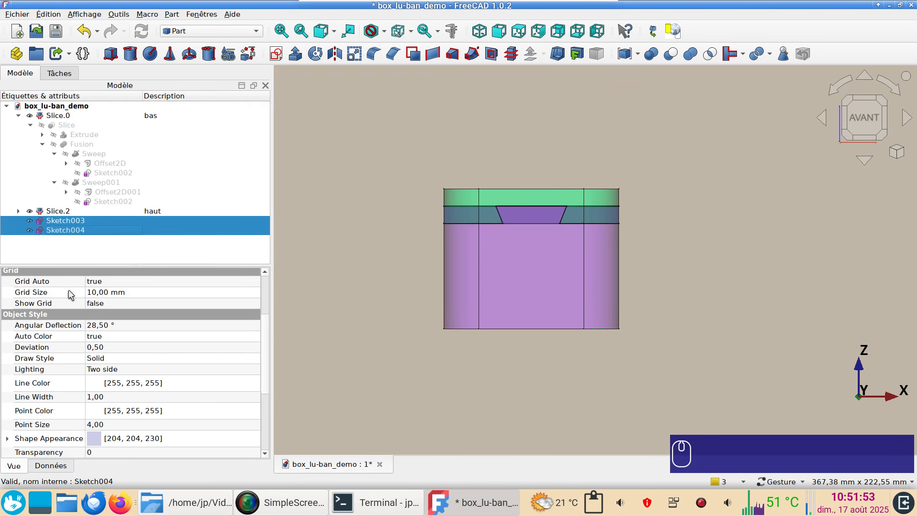
pyautogui.click(49, 470)
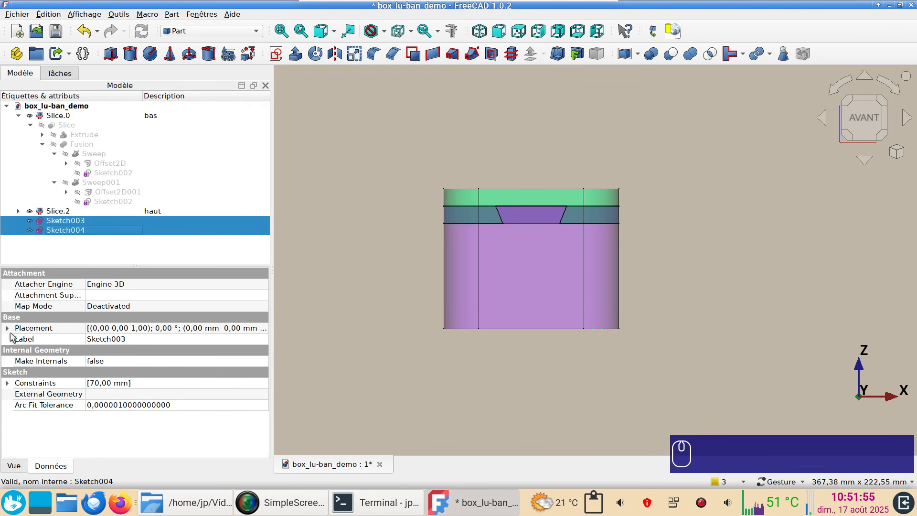
pyautogui.click(7, 328)
pyautogui.click(20, 362)
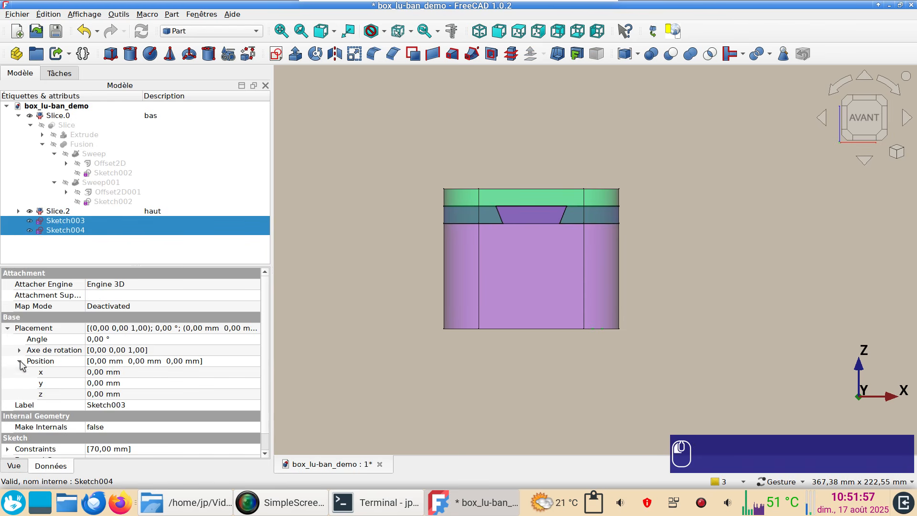
pyautogui.click(106, 394)
pyautogui.write('2')
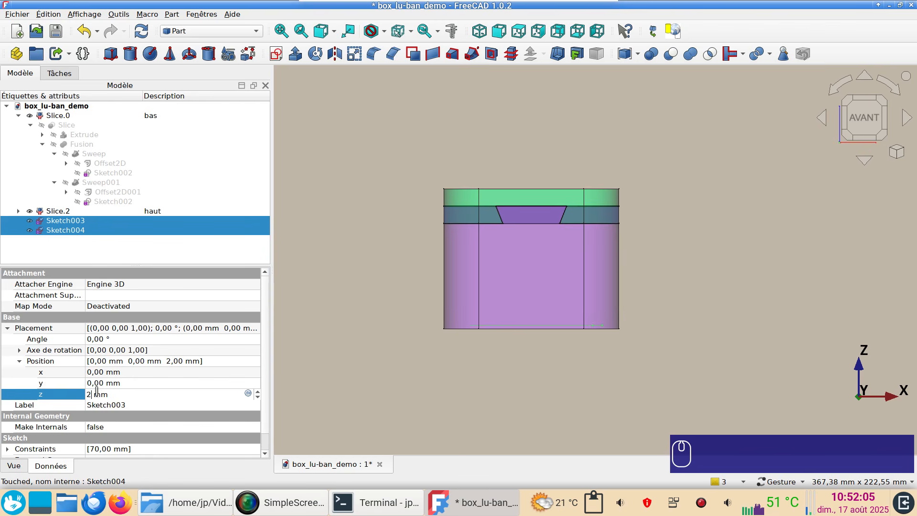
pyautogui.write('5')
pyautogui.press('Return')
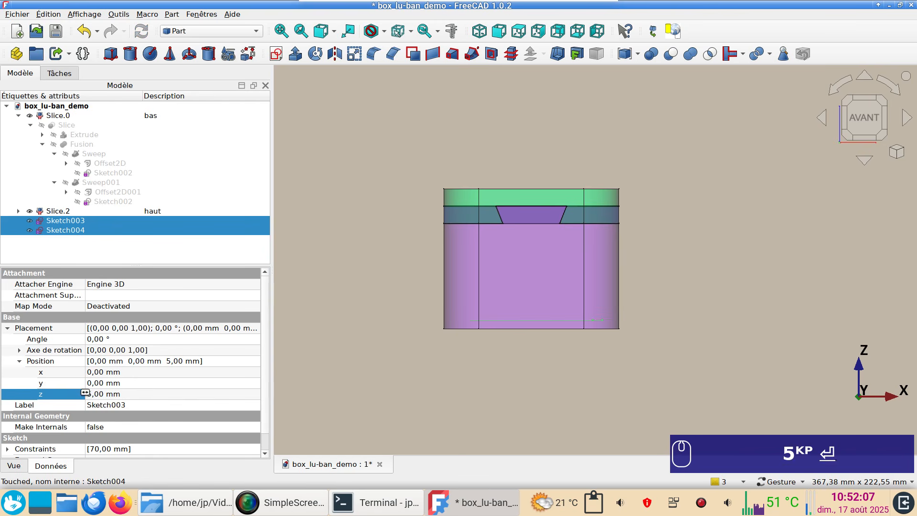
pyautogui.click(664, 337)
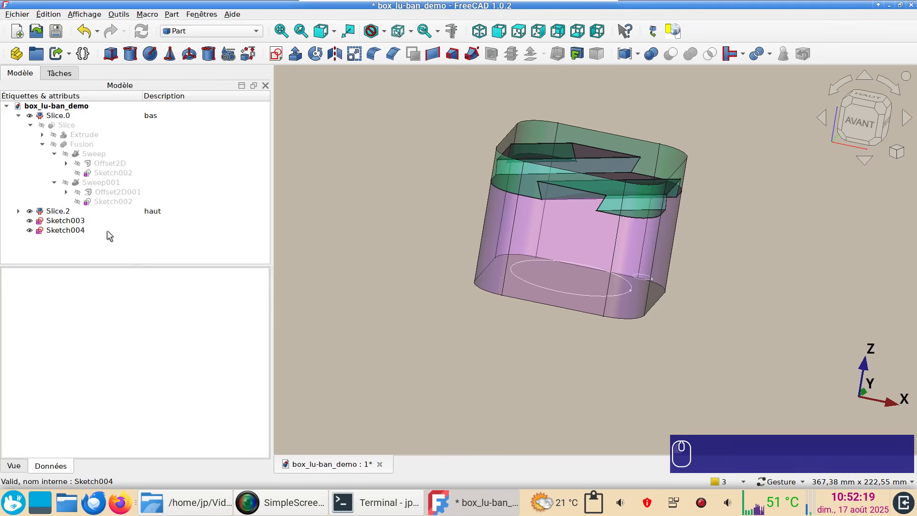
# Make two copies of the 11 mm pin-hole circle sketch.
pyautogui.click(82, 229)
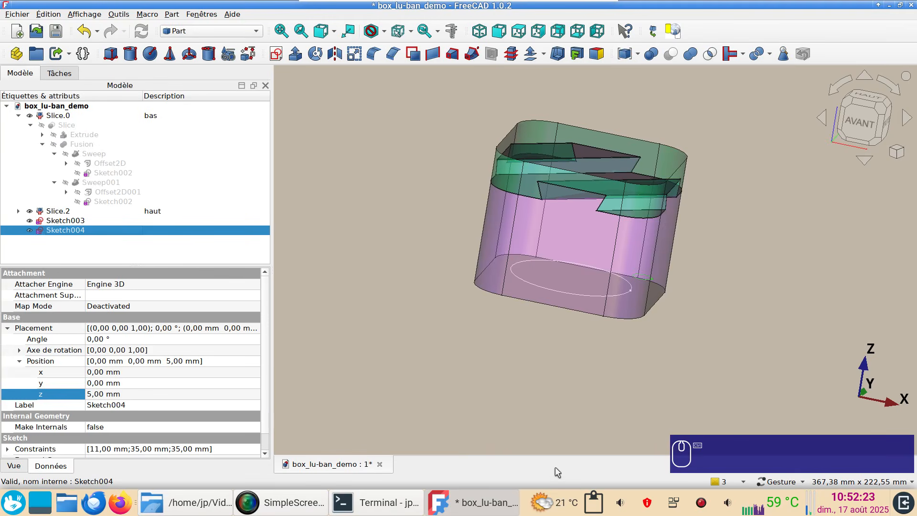
pyautogui.hotkey('ctrl', 'c')
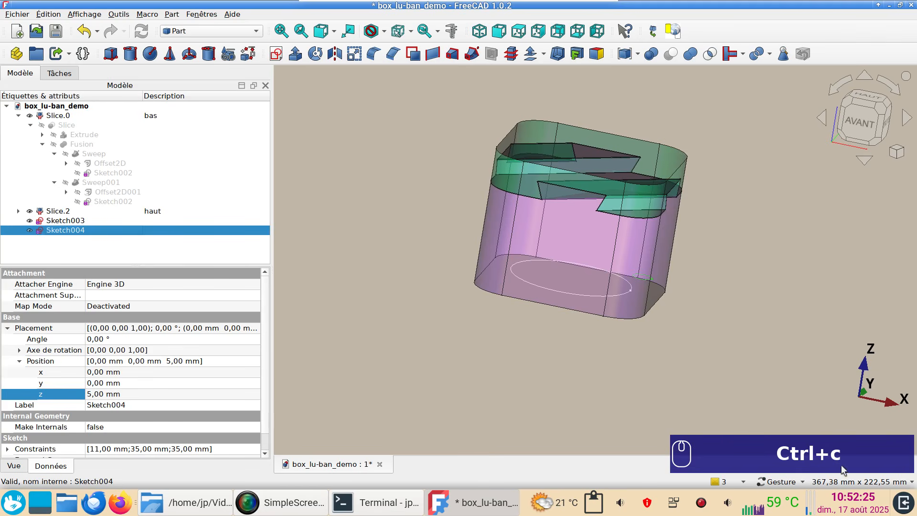
pyautogui.hotkey('ctrl', 'v')
pyautogui.hotkey('ctrl', 'v')
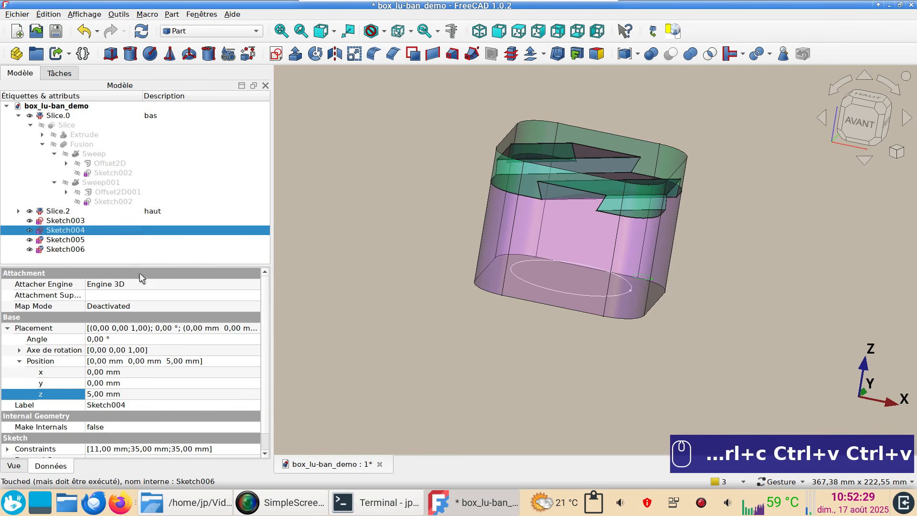
# Extrude the 70 mm circle sketch 100 mm along its normal as a solid.
pyautogui.click(76, 223)
pyautogui.moveTo(680, 342); pyautogui.dragTo(689, 332, button='right')
pyautogui.moveTo(653, 361); pyautogui.dragTo(682, 346)
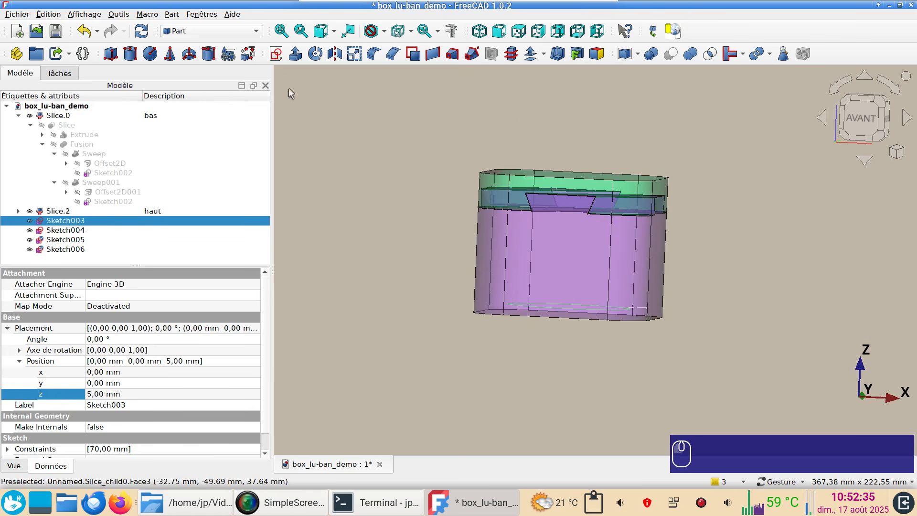
pyautogui.click(295, 53)
pyautogui.write('100')
pyautogui.click(185, 107)
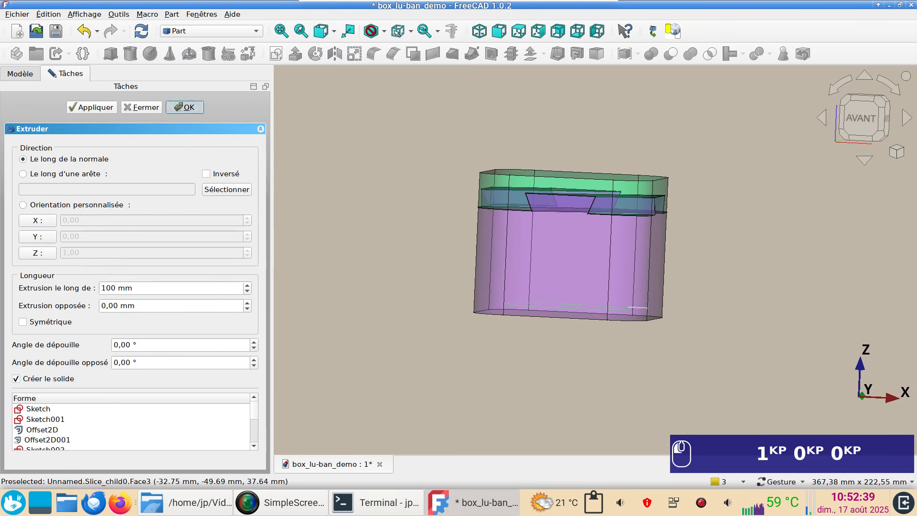
# Subtract the large extruded cylinder from the bottom part of the box with a Boolean cut.
pyautogui.click(531, 254)
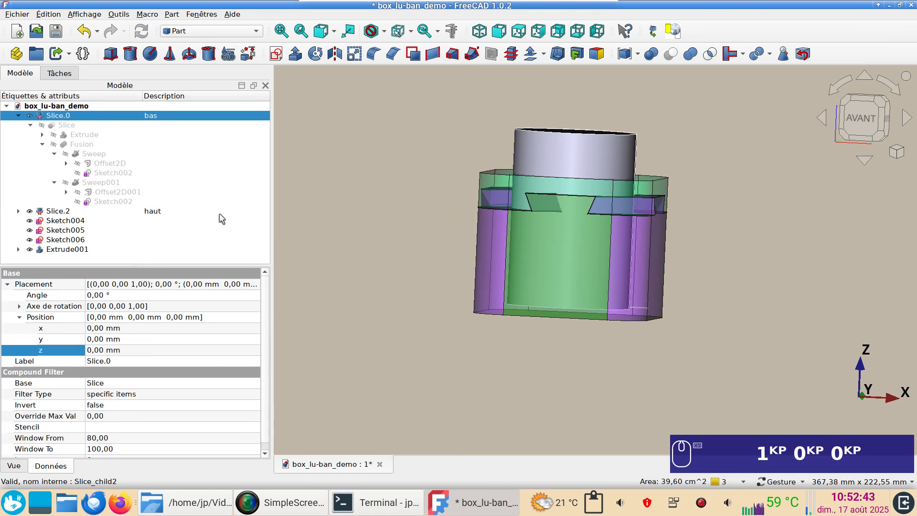
pyautogui.keyDown('ctrl'); pyautogui.click(551, 152); pyautogui.keyUp('ctrl')
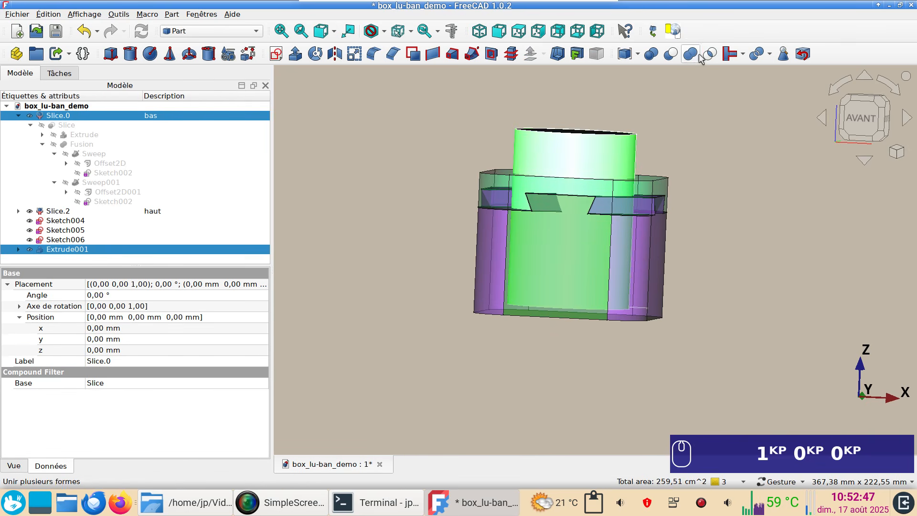
pyautogui.click(671, 54)
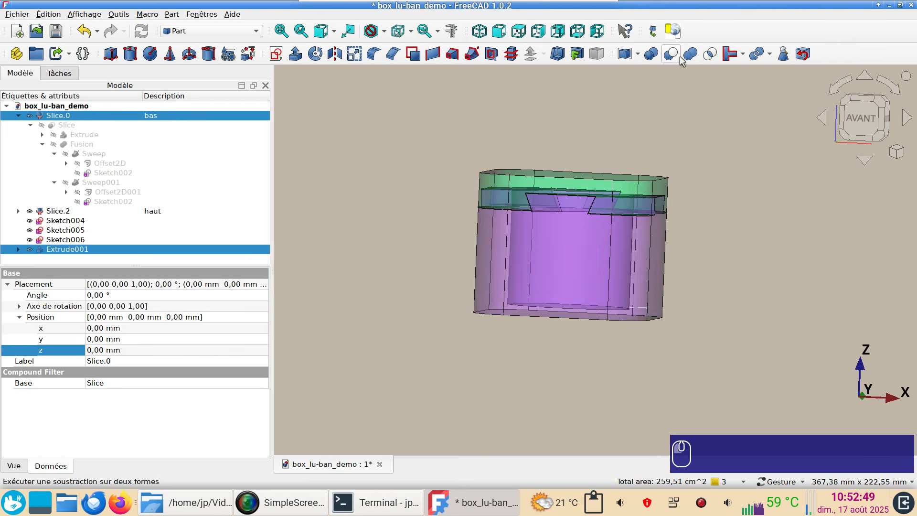
pyautogui.moveTo(726, 139); pyautogui.dragTo(770, 394)
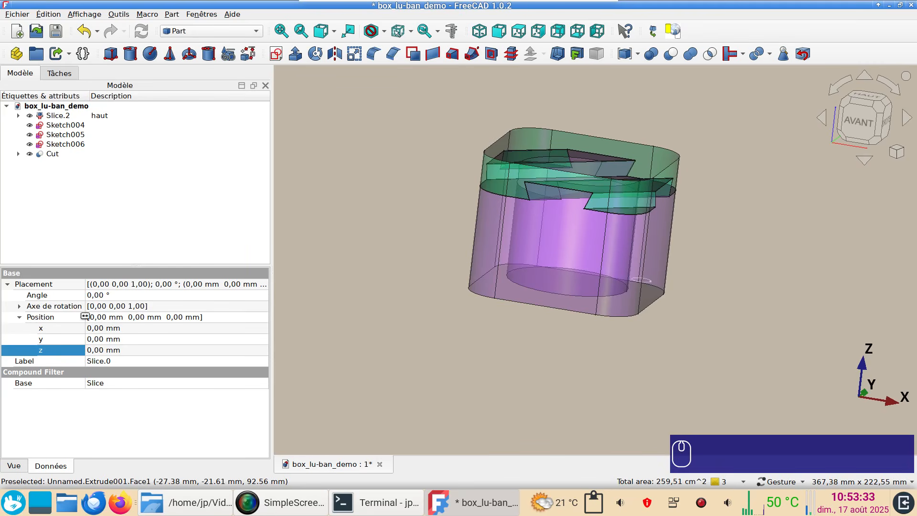
# Extrude the original 11 mm circle sketch 63 mm along its normal as a solid.
pyautogui.click(70, 126)
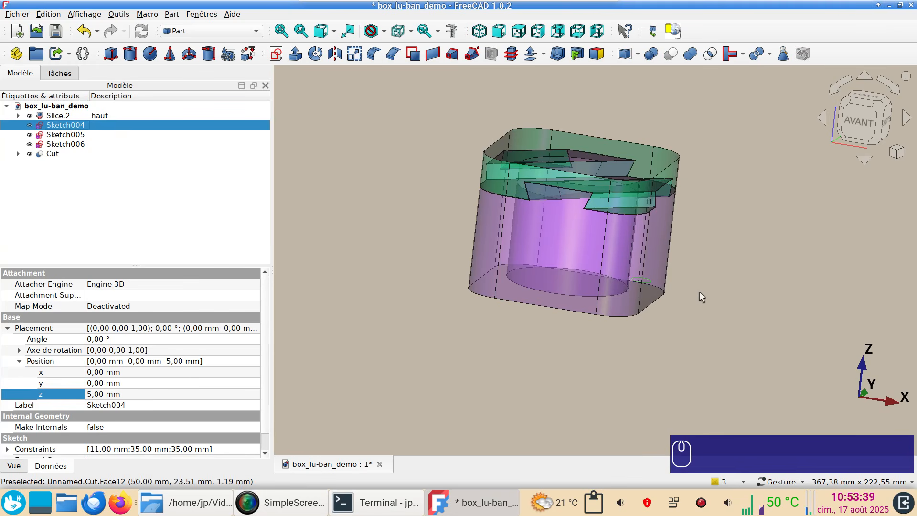
pyautogui.click(296, 55)
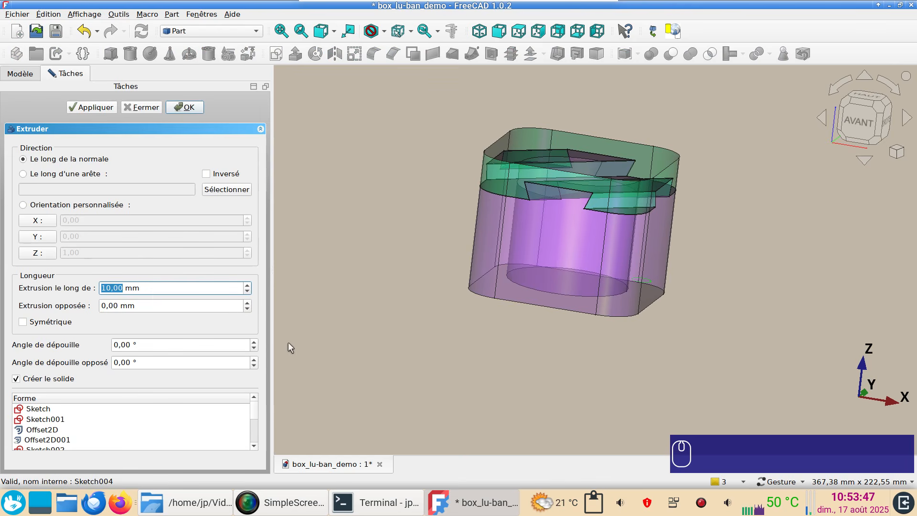
pyautogui.write('63')
pyautogui.press('Return')
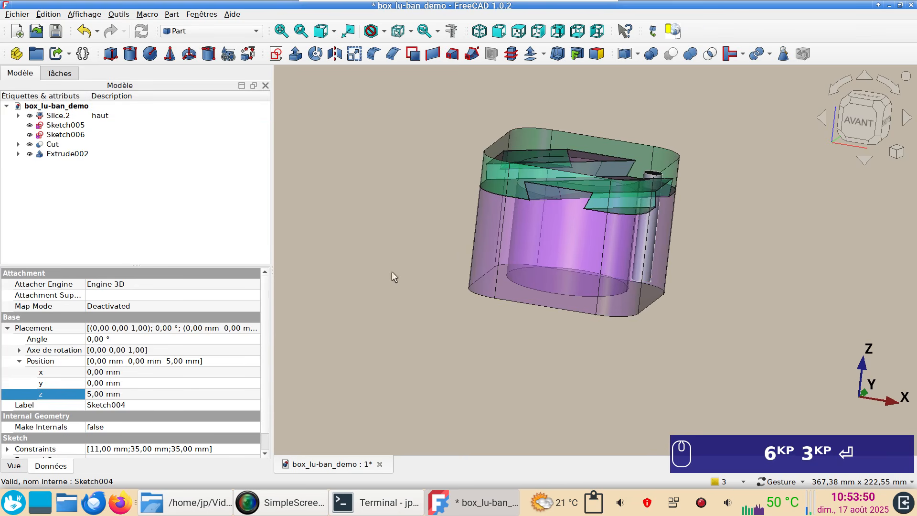
# Subtract the 11 mm extruded cylinder from the hollowed bottom part of the box.
pyautogui.click(861, 117)
pyautogui.scroll(5, 659, 236)
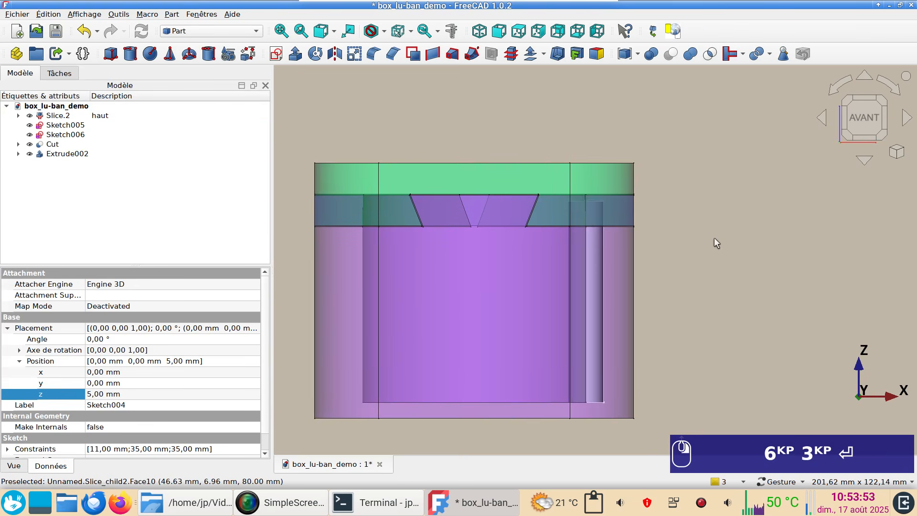
pyautogui.scroll(4, 714, 209)
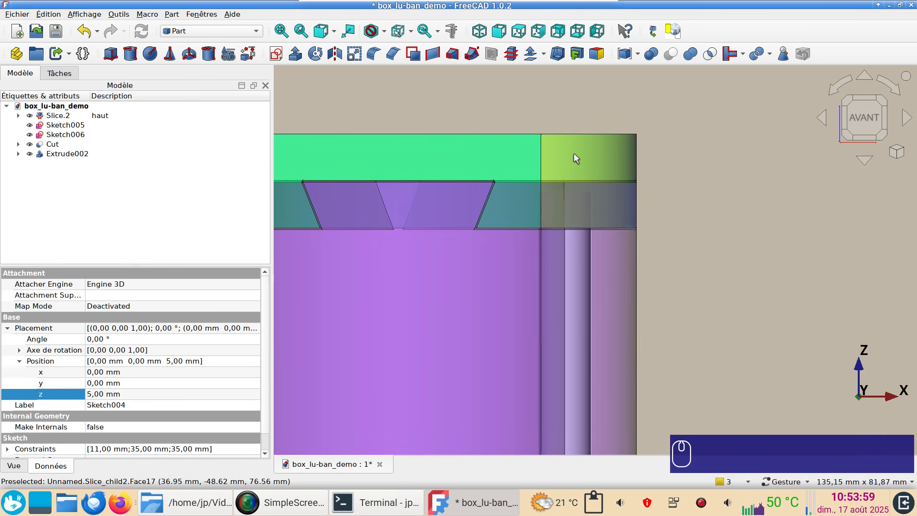
pyautogui.click(707, 230)
pyautogui.scroll(-5, 706, 233)
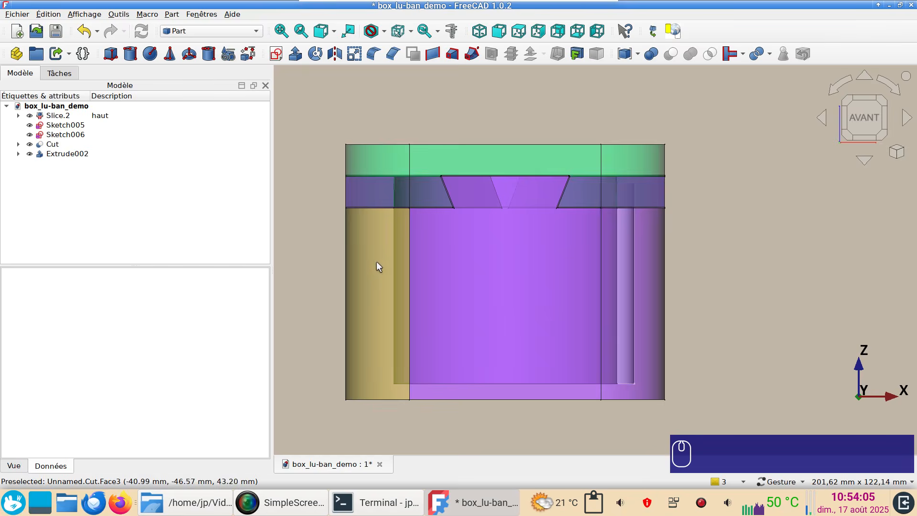
pyautogui.click(375, 263)
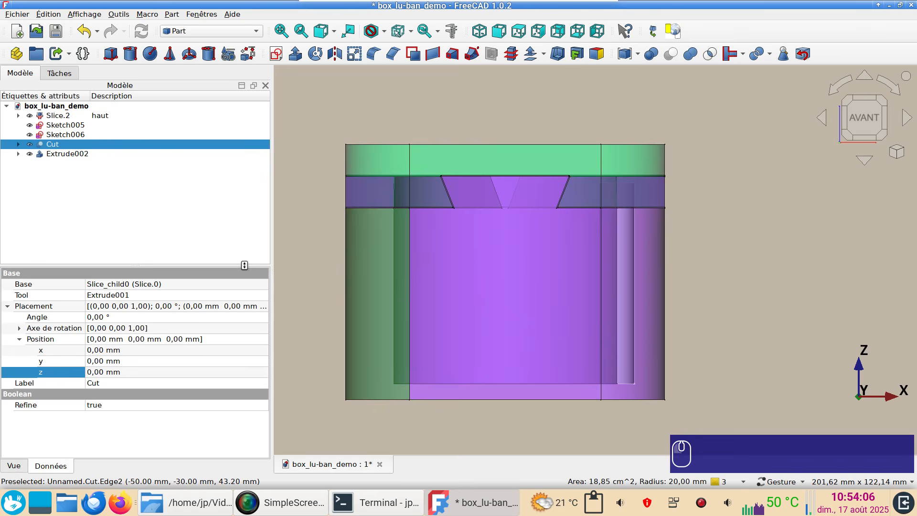
pyautogui.keyDown('ctrl'); pyautogui.click(72, 153); pyautogui.keyUp('ctrl')
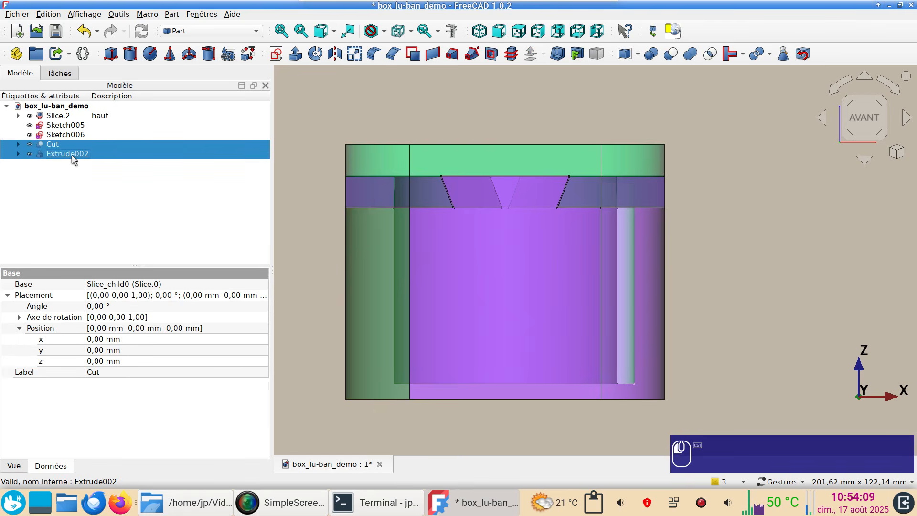
pyautogui.click(673, 53)
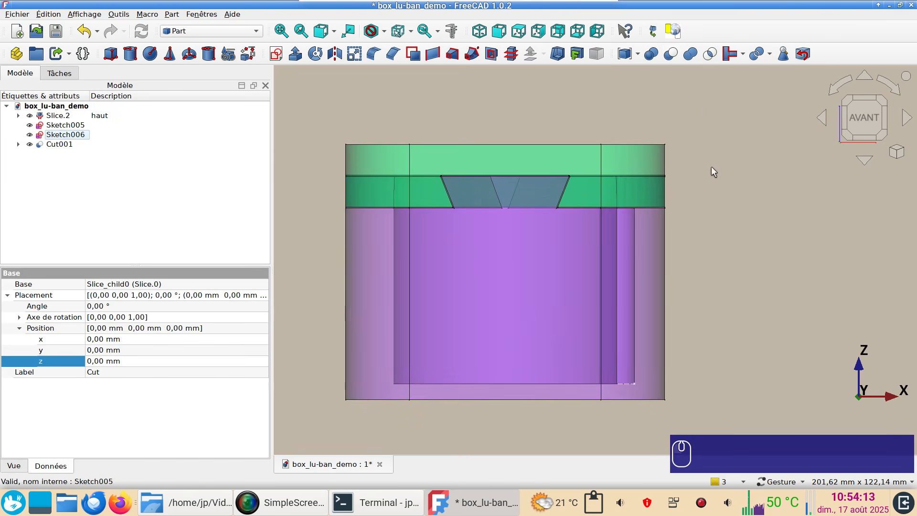
# Subtract the same 11 mm cylinder, taken from the bottom part's cut, from the lid labelled haut.
pyautogui.click(475, 162)
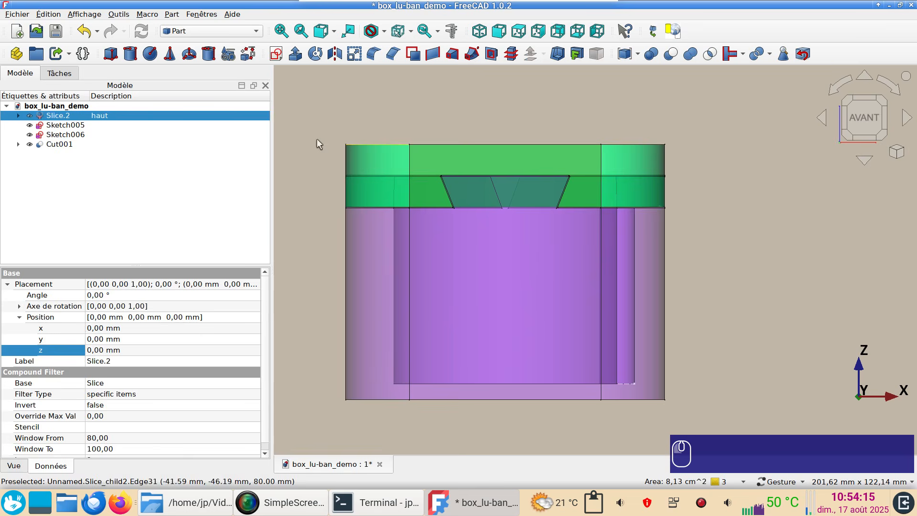
pyautogui.click(18, 144)
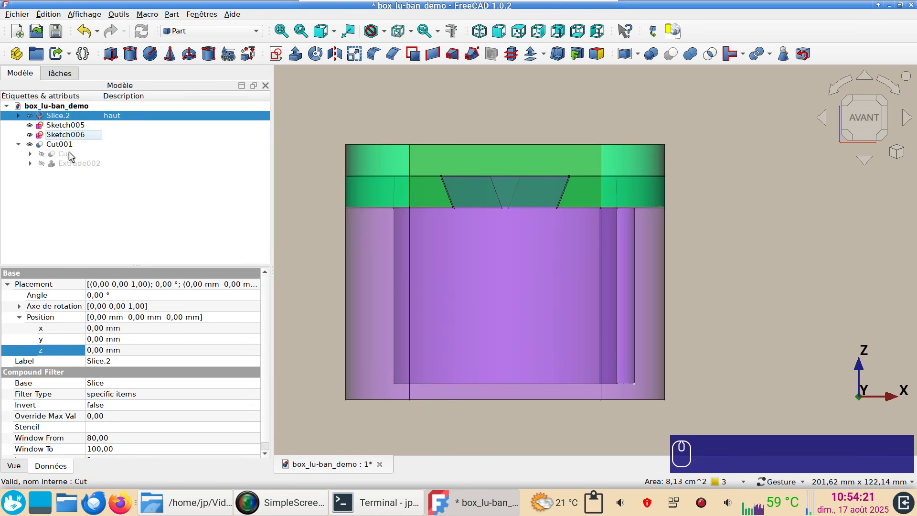
pyautogui.click(533, 165)
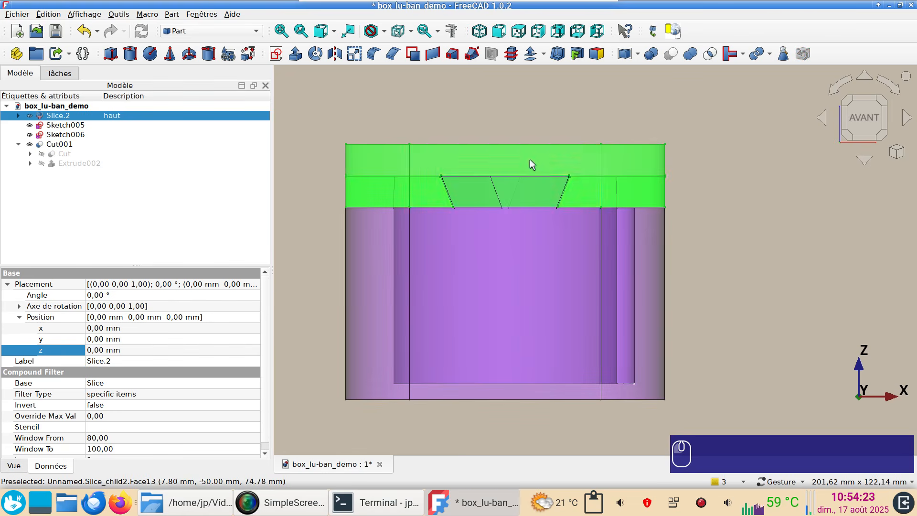
pyautogui.keyDown('ctrl'); pyautogui.click(87, 164); pyautogui.keyUp('ctrl')
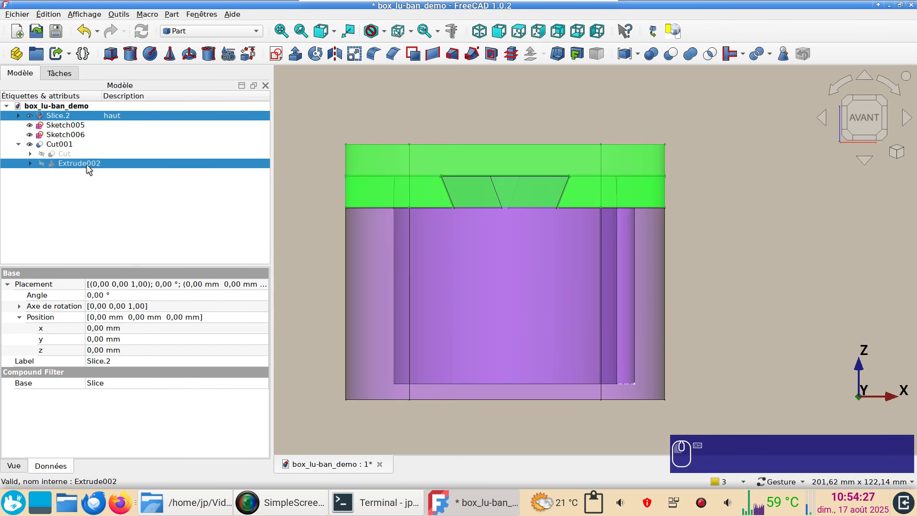
pyautogui.click(671, 54)
pyautogui.moveTo(712, 195); pyautogui.dragTo(689, 181)
# Hide the bottom part briefly to inspect the pin recess in the lid, and show it again.
pyautogui.click(632, 297)
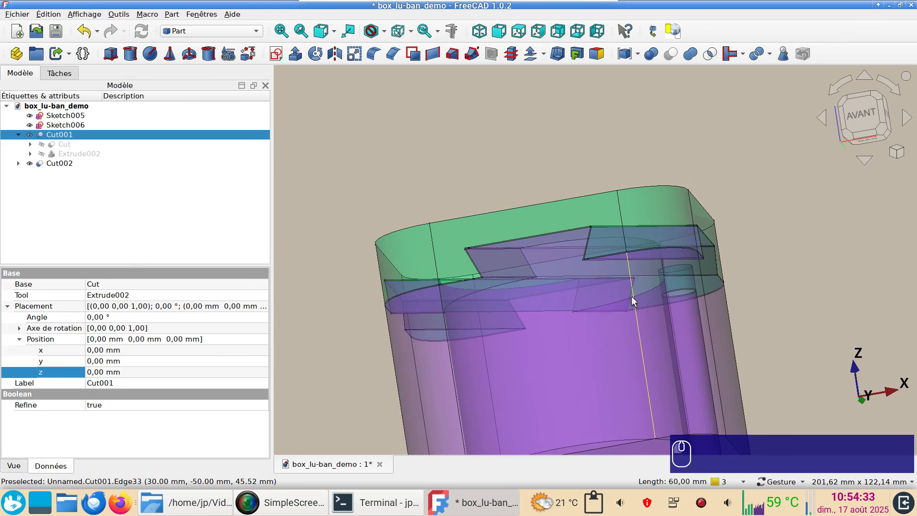
pyautogui.press('space')
pyautogui.press('space')
pyautogui.press('1')
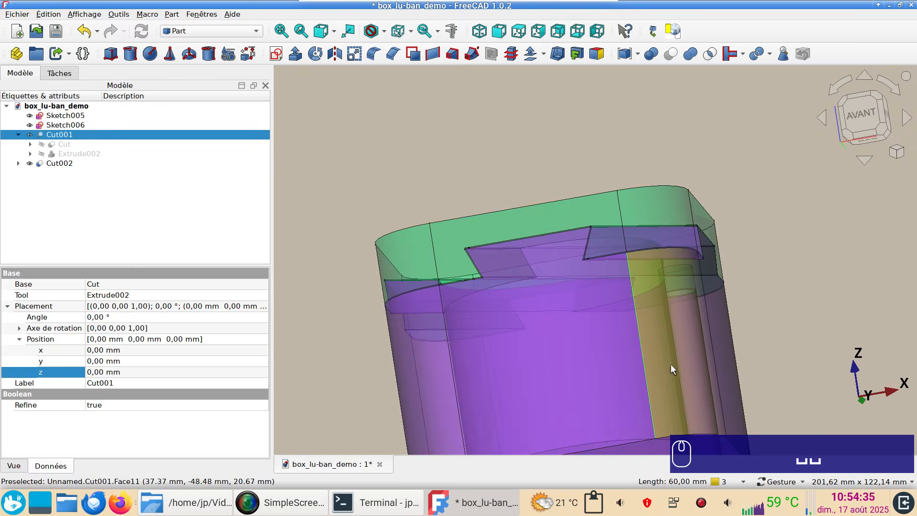
# Change the diameter of the corner pin hole circle in Sketch005 to 6 mm and close the sketch.
pyautogui.click(868, 122)
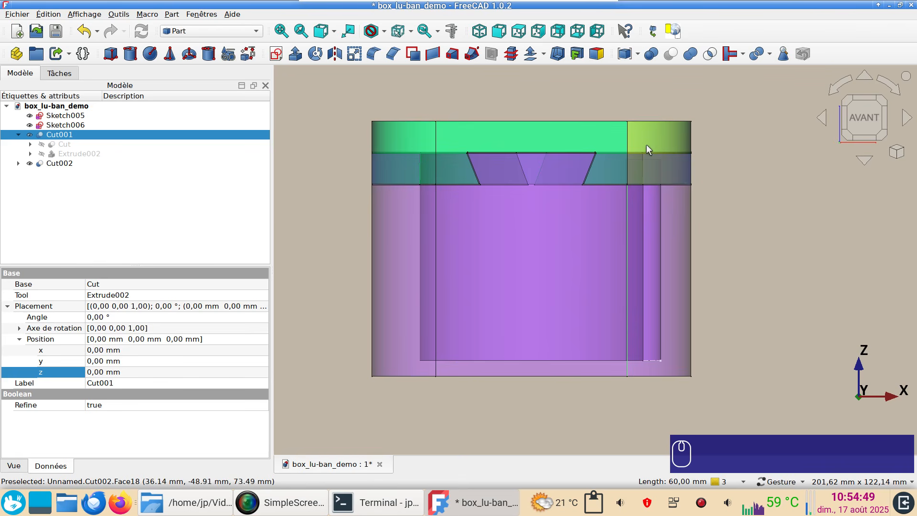
pyautogui.click(75, 118)
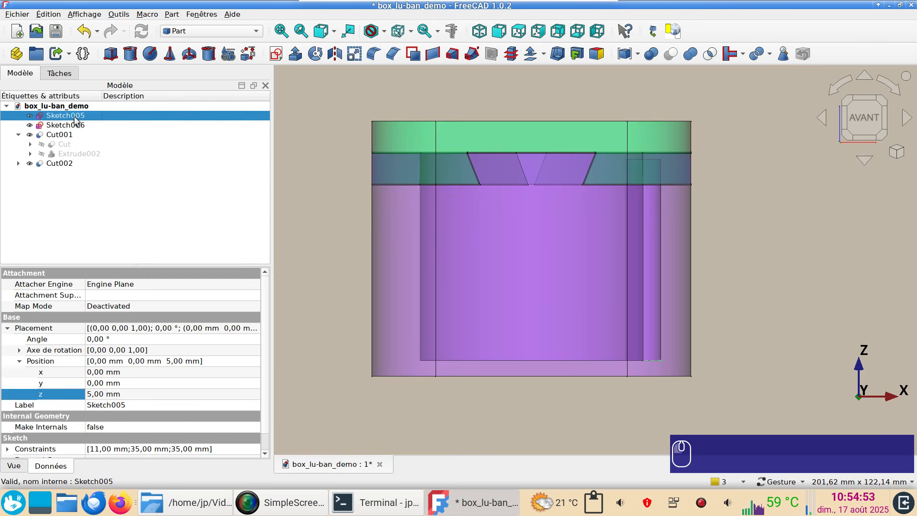
pyautogui.doubleClick(75, 117)
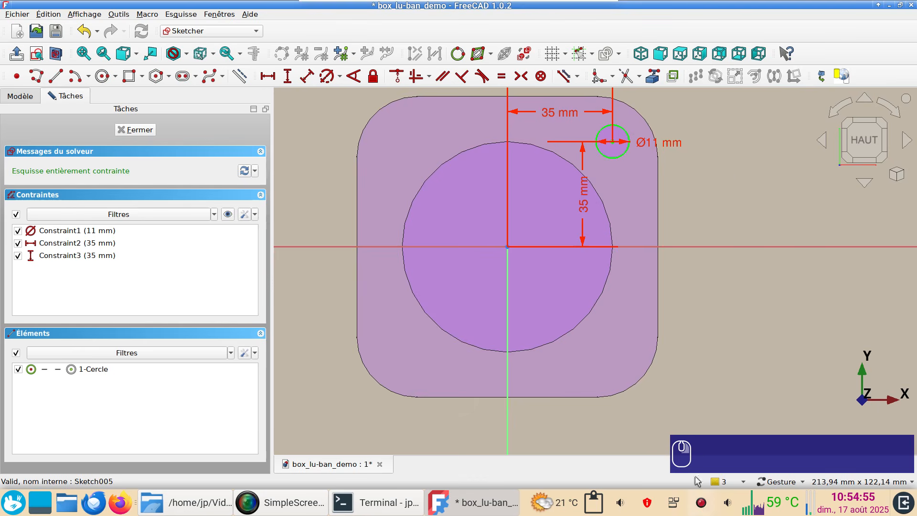
pyautogui.doubleClick(646, 144)
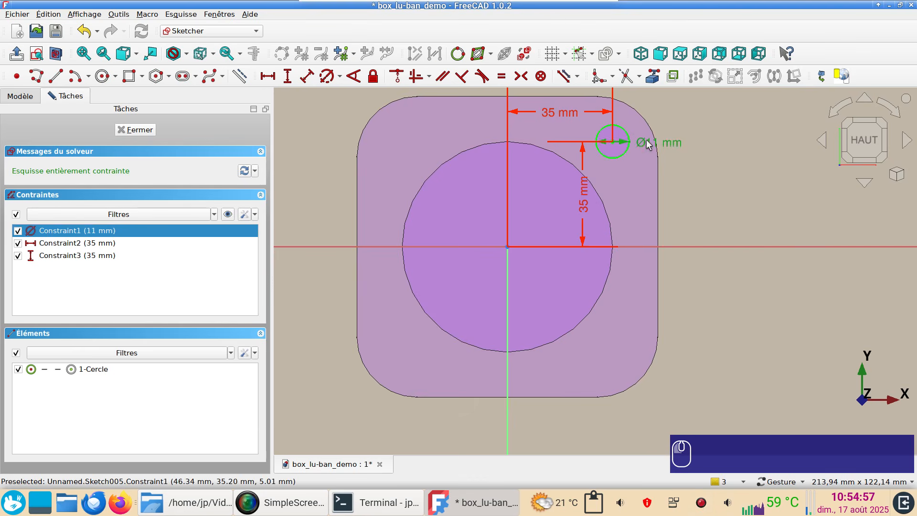
pyautogui.write('6')
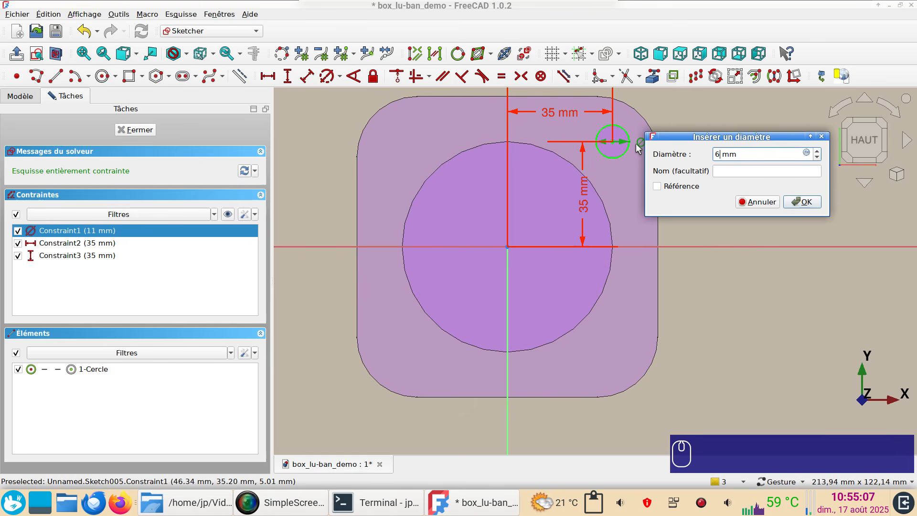
pyautogui.press('Return')
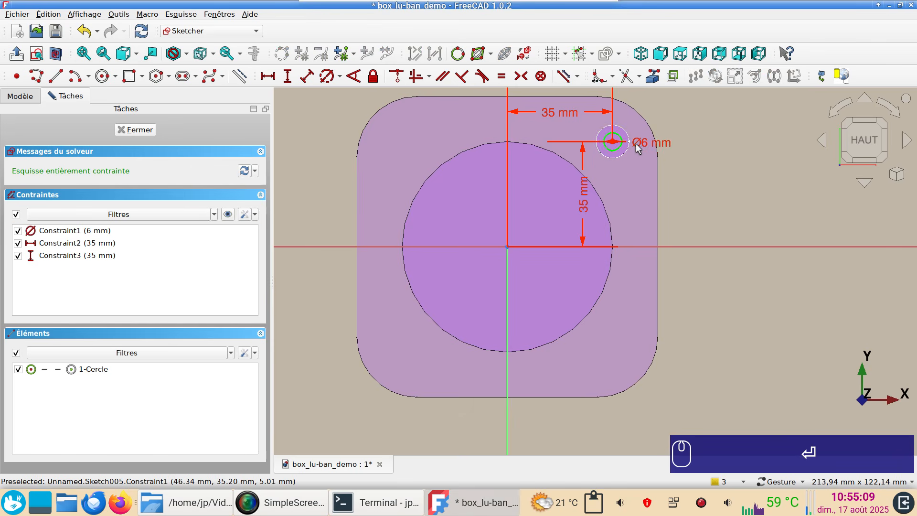
pyautogui.click(138, 133)
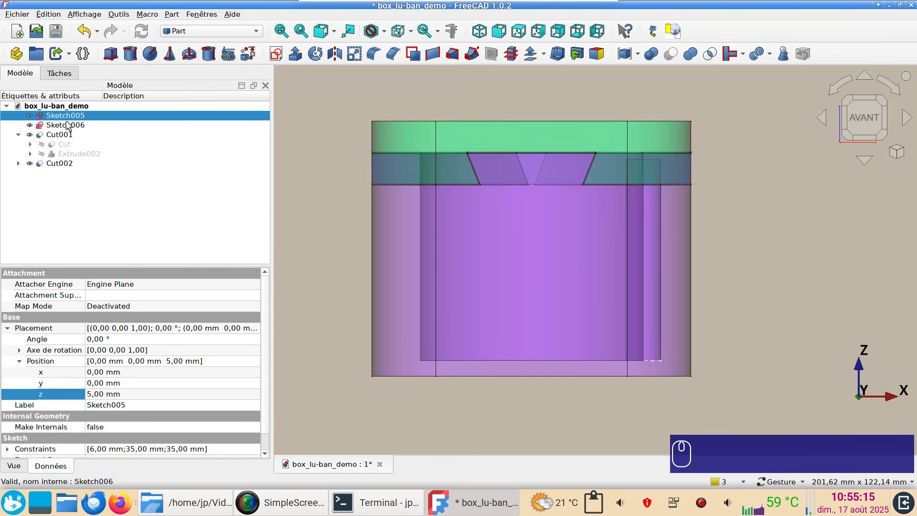
# Extrude the 6 mm circle sketch 73 mm along its normal as a solid.
pyautogui.click(296, 55)
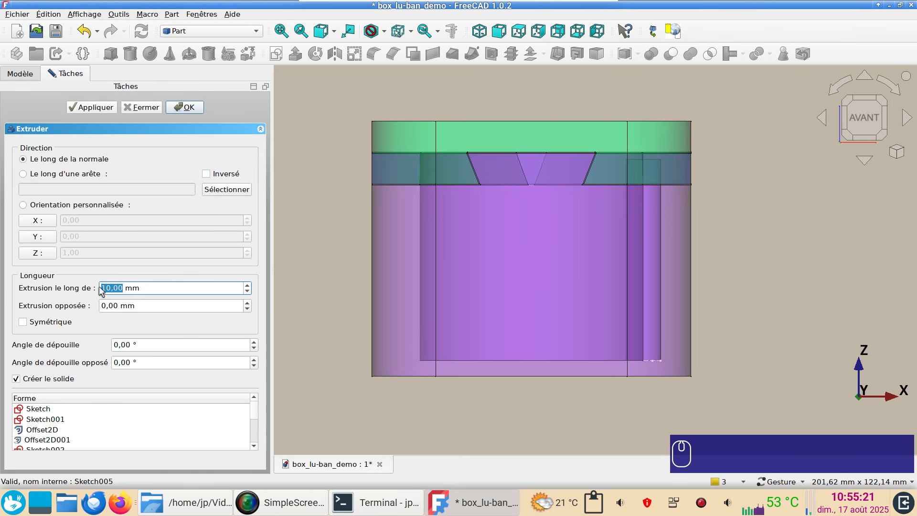
pyautogui.write('73')
pyautogui.press('Return')
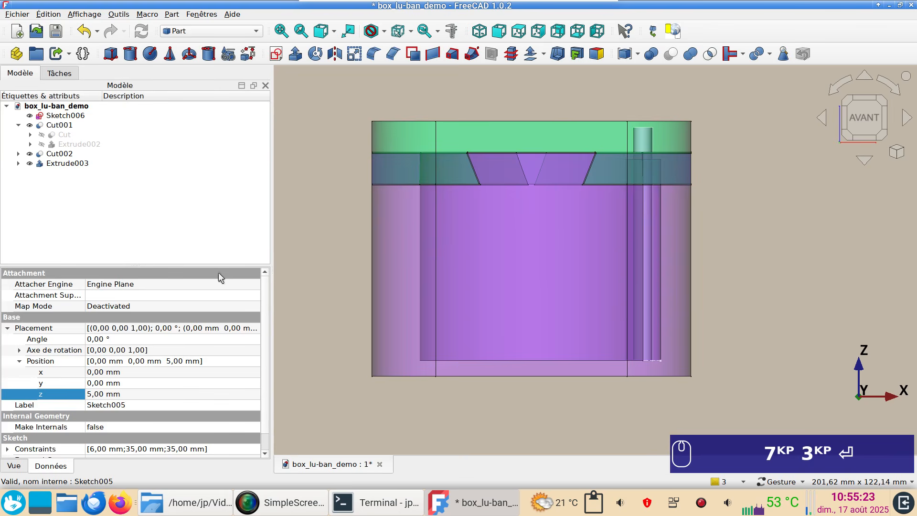
pyautogui.scroll(1, 697, 154)
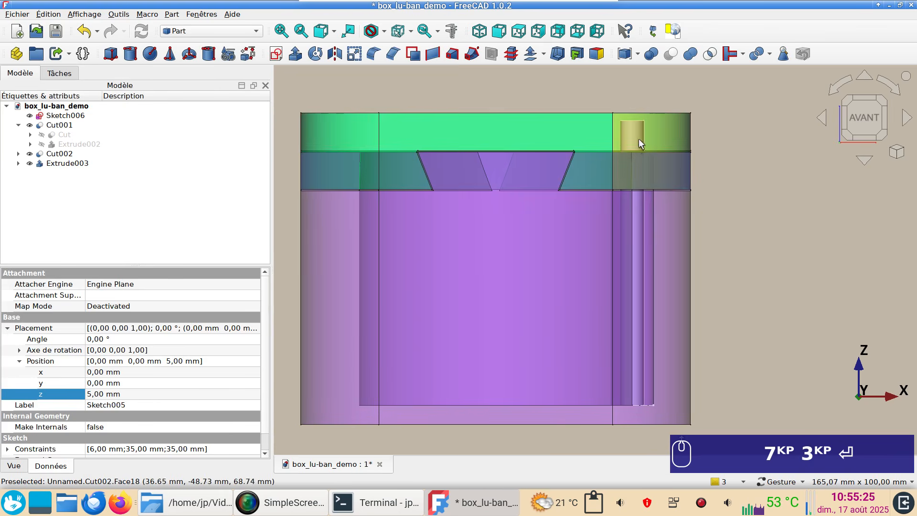
# Subtract the 6 mm extruded cylinder from the green lid with a Boolean cut.
pyautogui.click(525, 136)
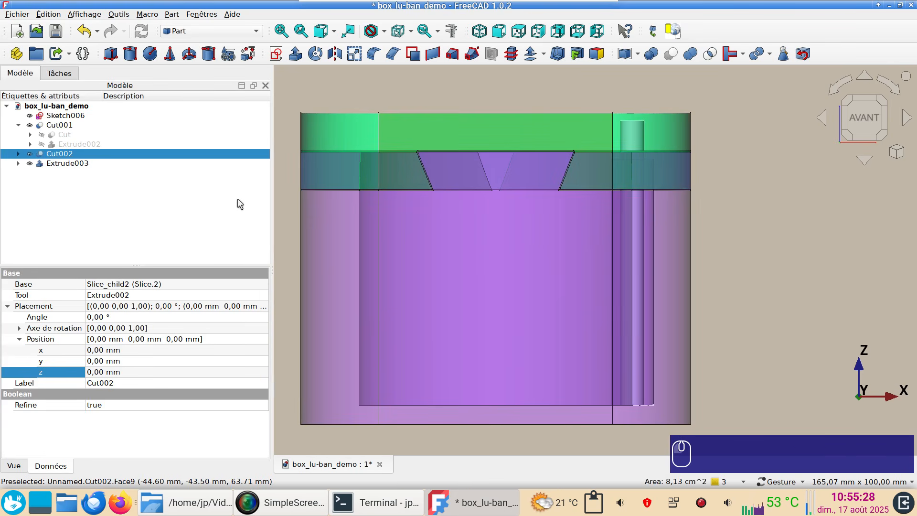
pyautogui.keyDown('ctrl'); pyautogui.click(75, 165); pyautogui.keyUp('ctrl')
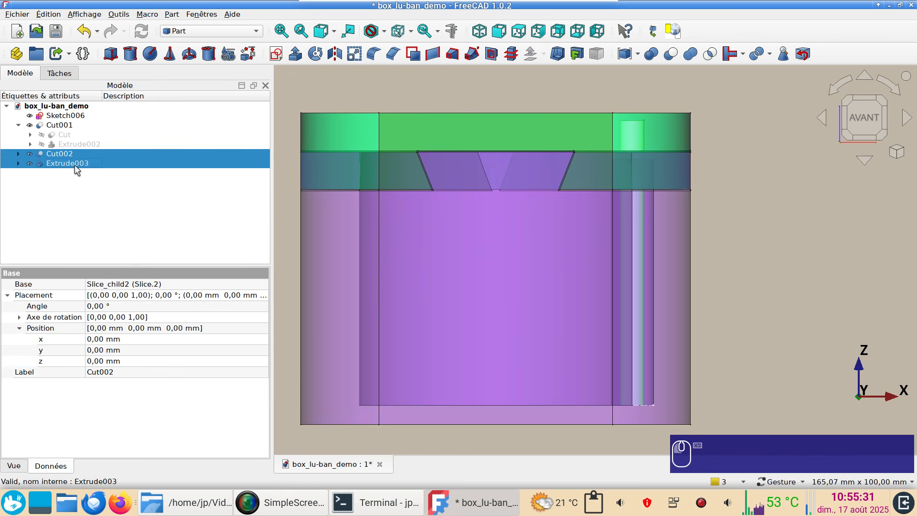
pyautogui.click(671, 53)
pyautogui.moveTo(721, 209); pyautogui.dragTo(675, 143)
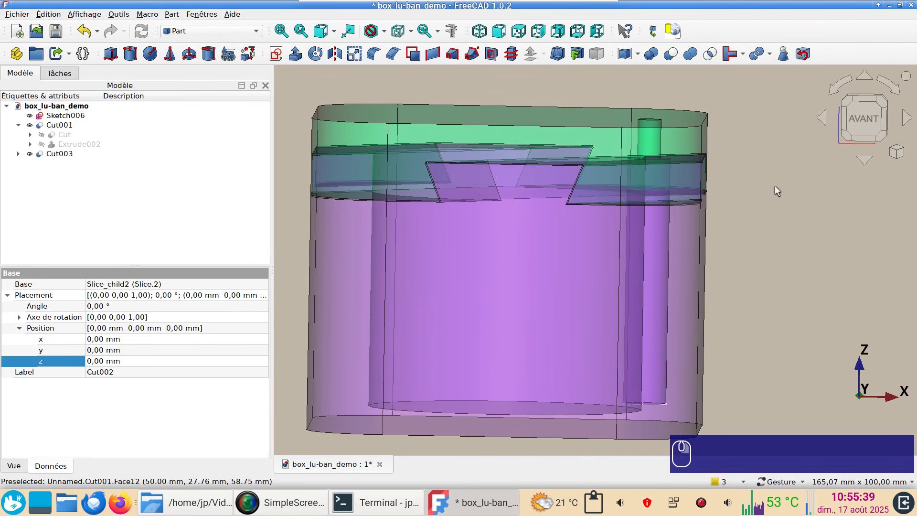
pyautogui.click(858, 127)
pyautogui.scroll(4, 740, 222)
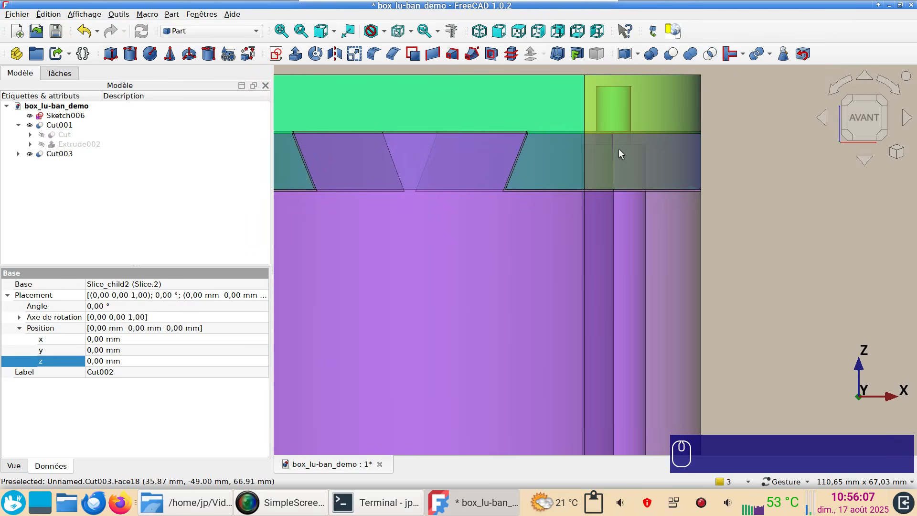
# Create a new sketch on the XZ plane and show the model in section at the sketch plane.
pyautogui.click(769, 278)
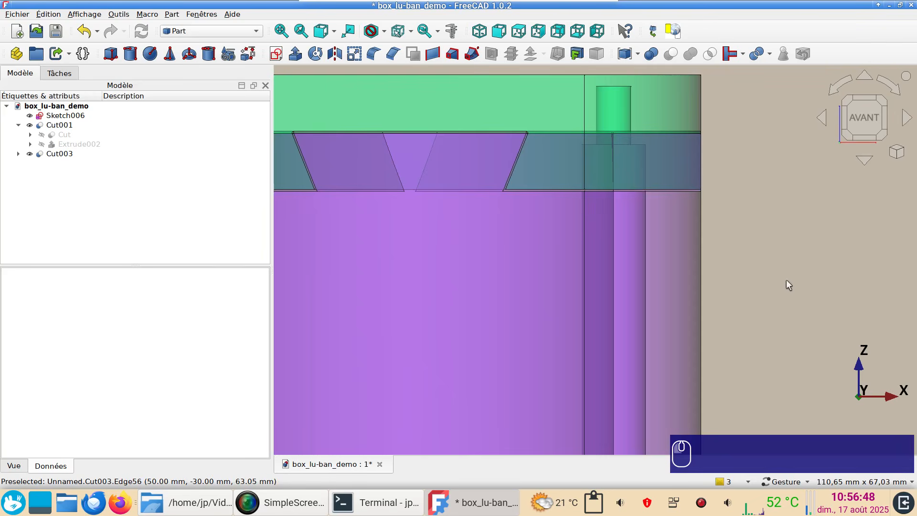
pyautogui.click(276, 55)
pyautogui.click(431, 213)
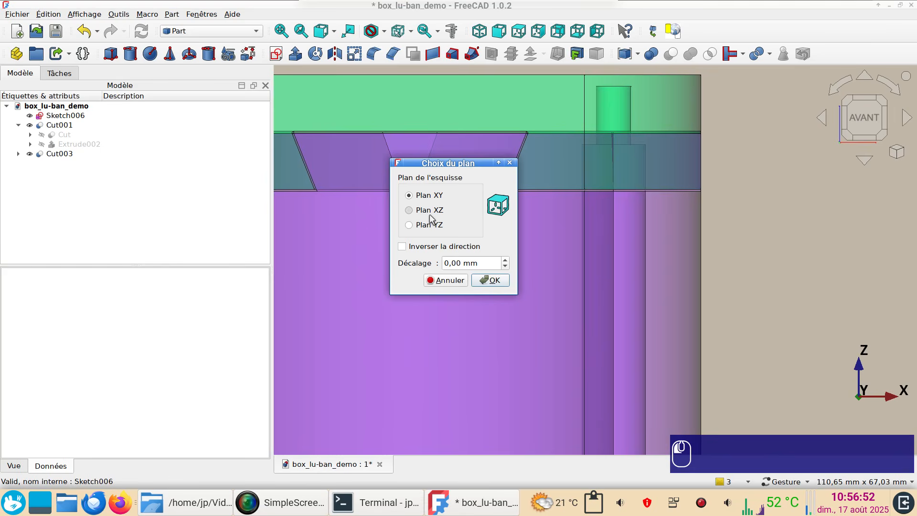
pyautogui.click(480, 280)
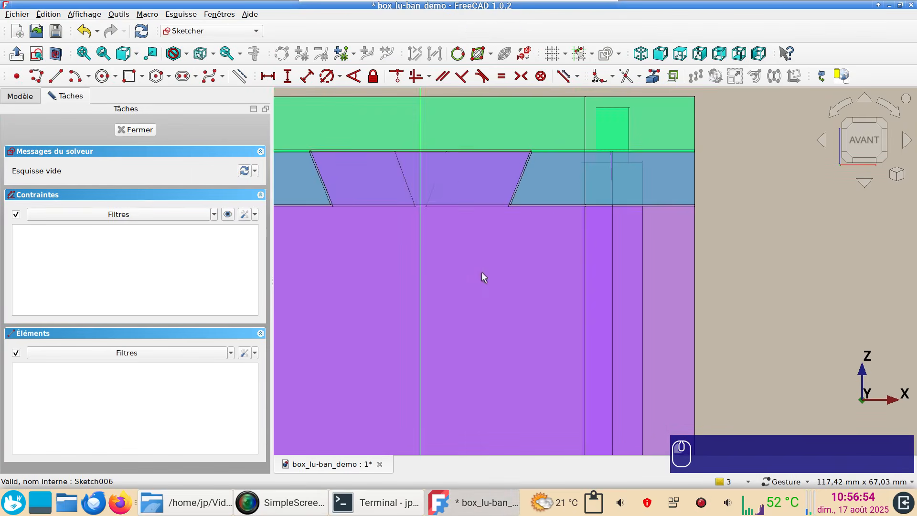
pyautogui.scroll(2, 638, 196)
pyautogui.moveTo(745, 223); pyautogui.dragTo(772, 272, button='right')
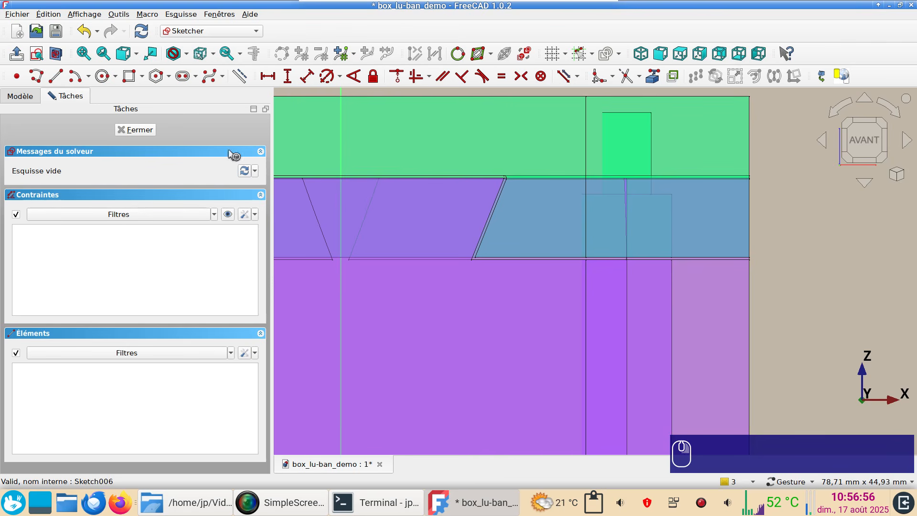
pyautogui.click(56, 53)
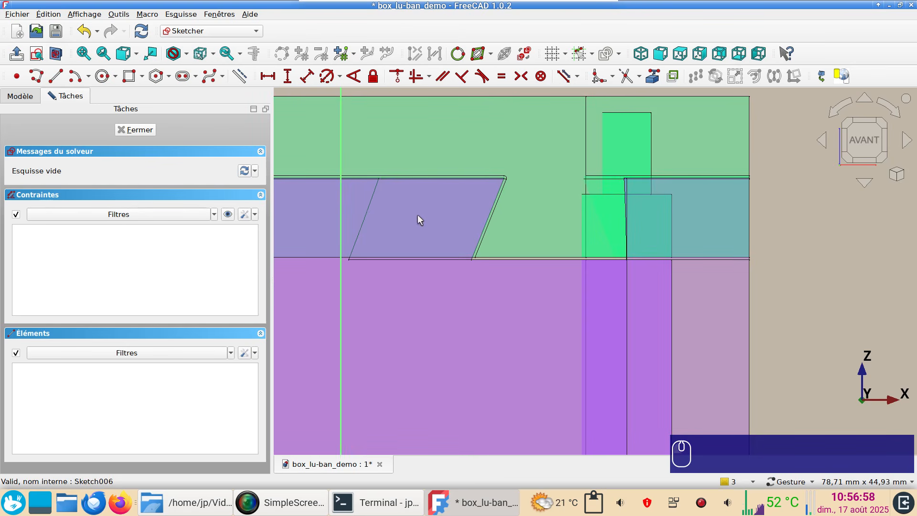
# Draw a 2.5 mm diameter circle in the pin hole area, between the lid joint and the top of the 11 mm hole.
pyautogui.click(102, 76)
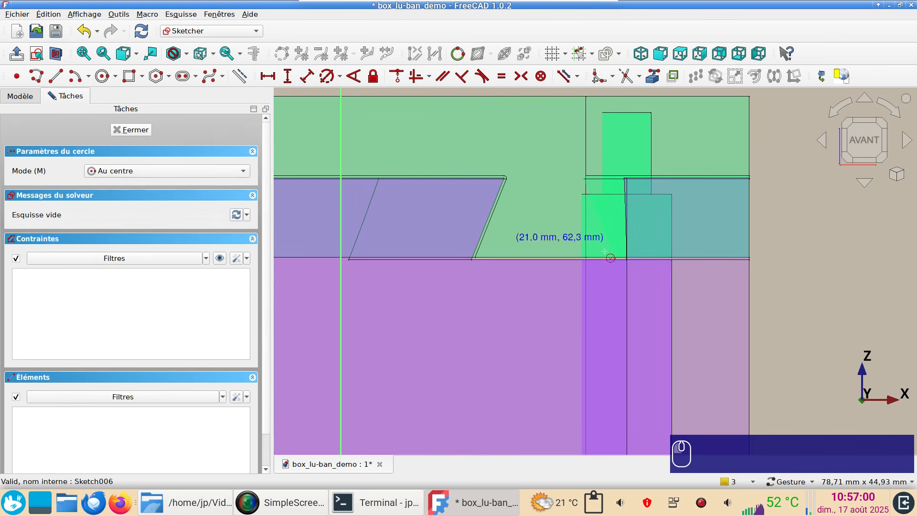
pyautogui.click(625, 213)
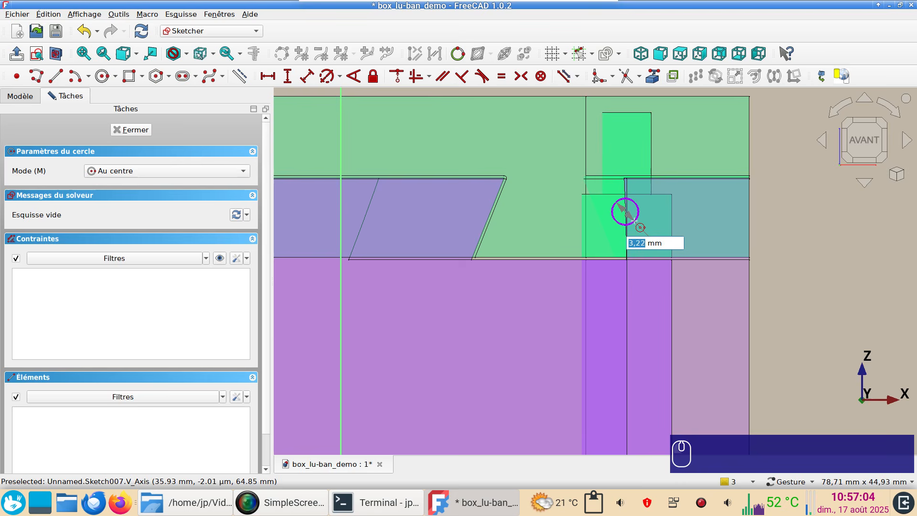
pyautogui.write('2.5')
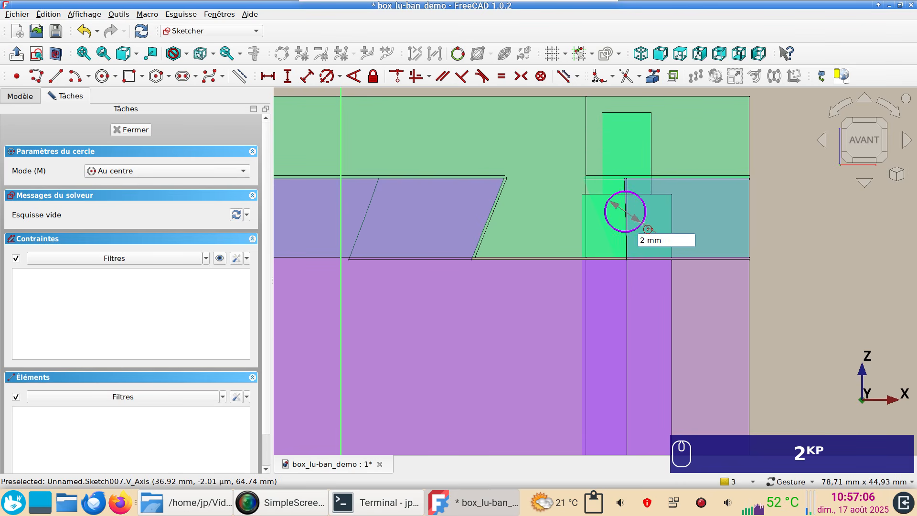
pyautogui.press('Return')
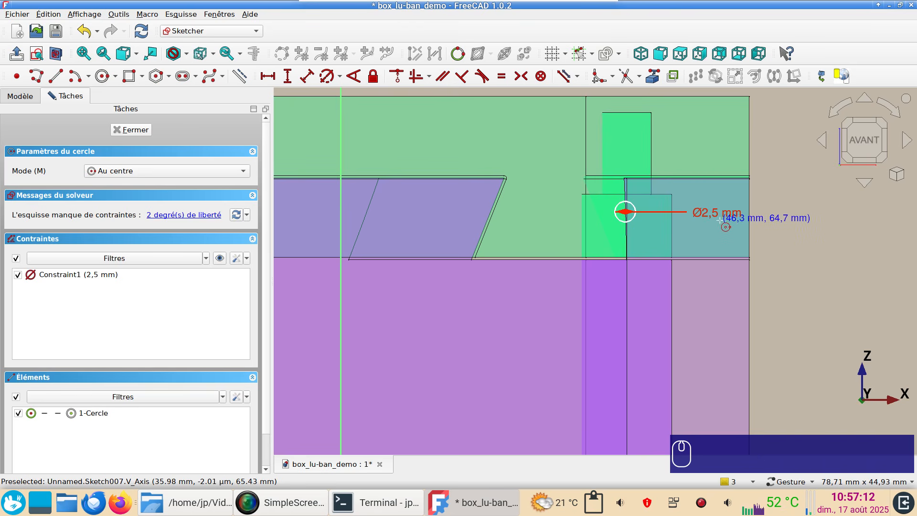
pyautogui.scroll(2, 677, 230)
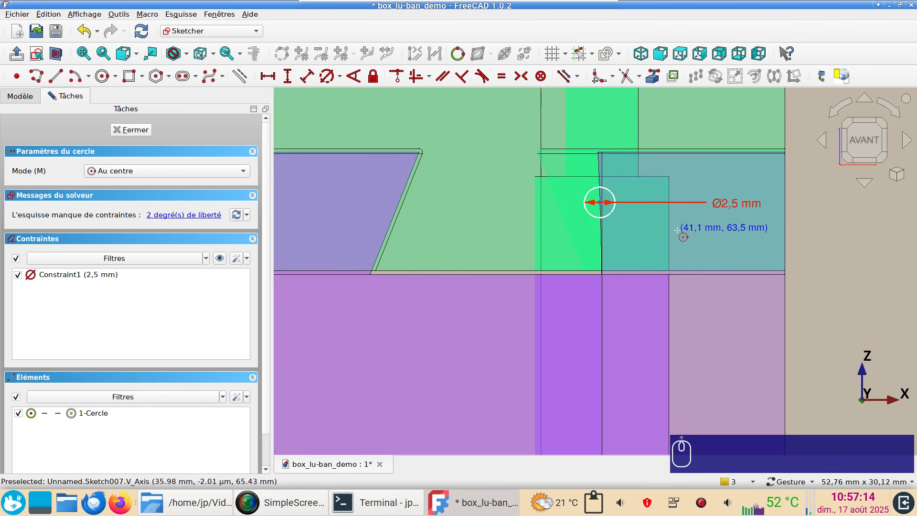
pyautogui.rightClick(638, 228)
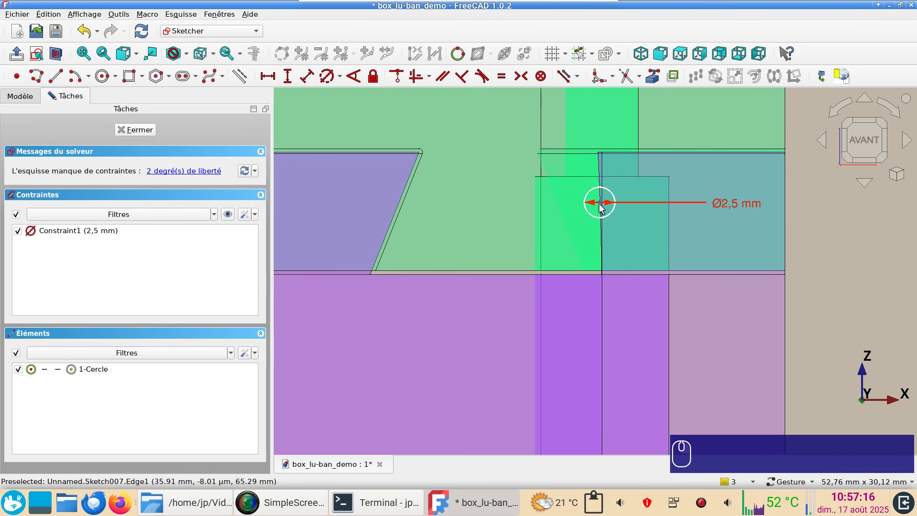
# Constrain the circle's centre horizontally to 35 mm from the vertical axis.
pyautogui.click(600, 205)
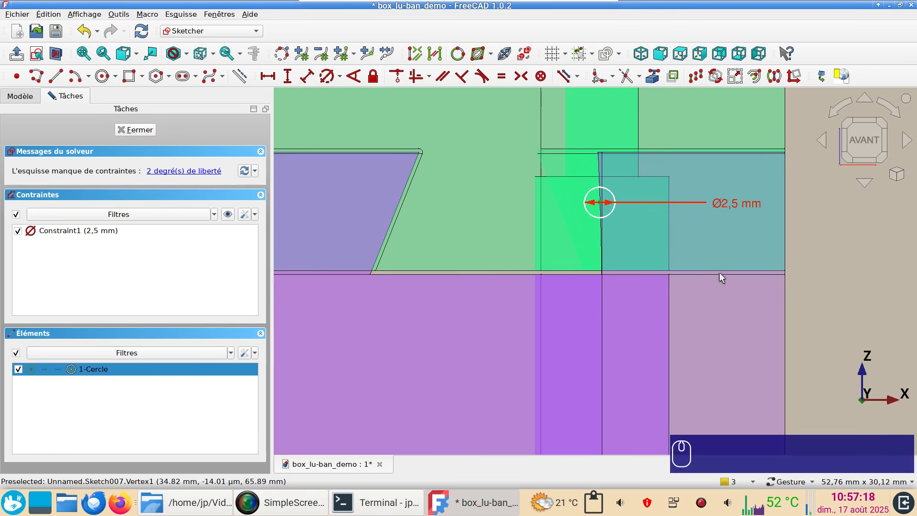
pyautogui.write('l')
pyautogui.write('35')
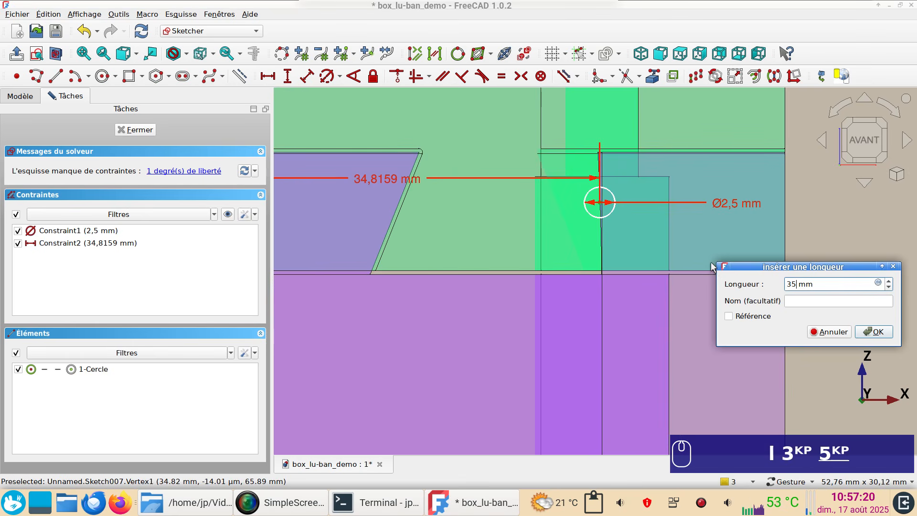
pyautogui.write('5')
pyautogui.press('Return')
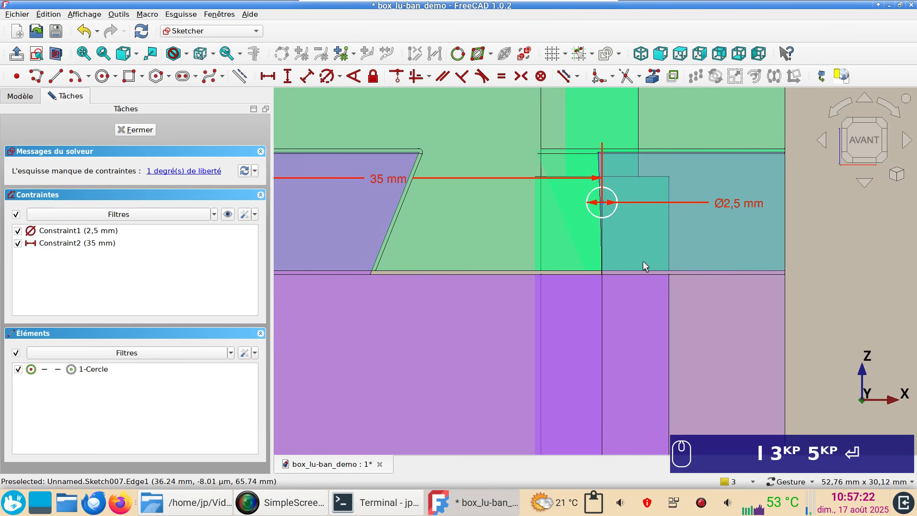
# Raise the circle slightly, constrain its centre vertically at 66.68 mm from the origin, and close the sketch.
pyautogui.scroll(3, 641, 256)
pyautogui.moveTo(686, 296); pyautogui.dragTo(684, 296, button='right')
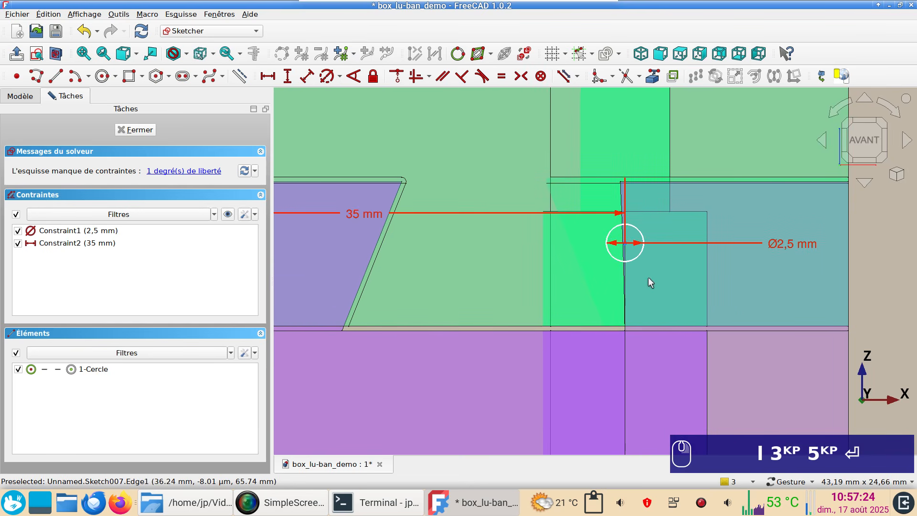
pyautogui.moveTo(627, 242); pyautogui.dragTo(628, 232)
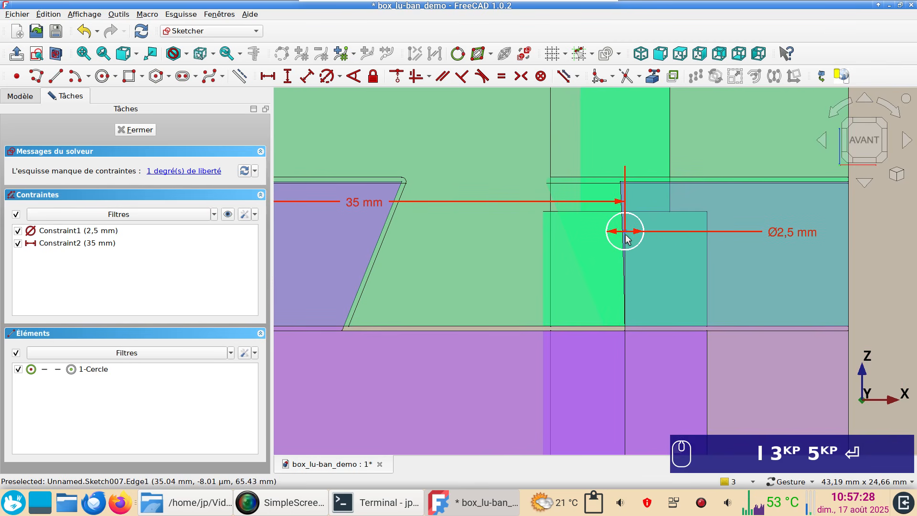
pyautogui.click(624, 250)
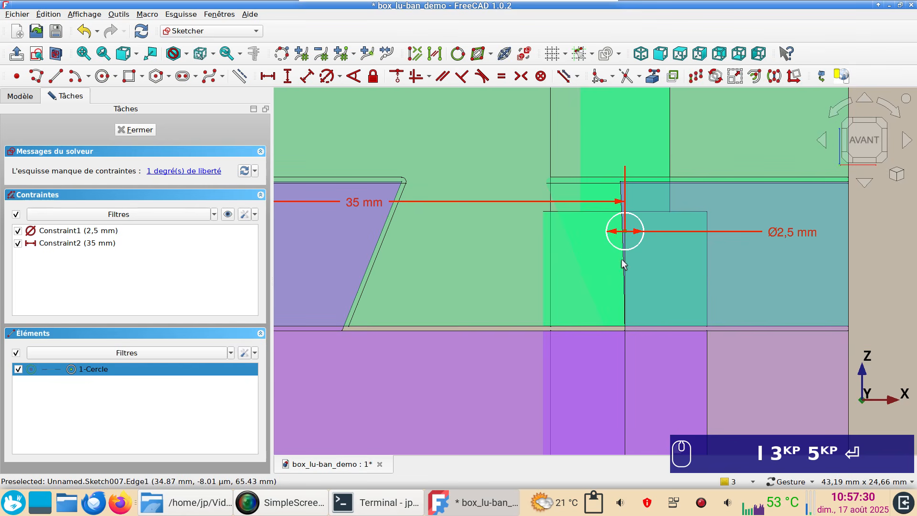
pyautogui.press('i')
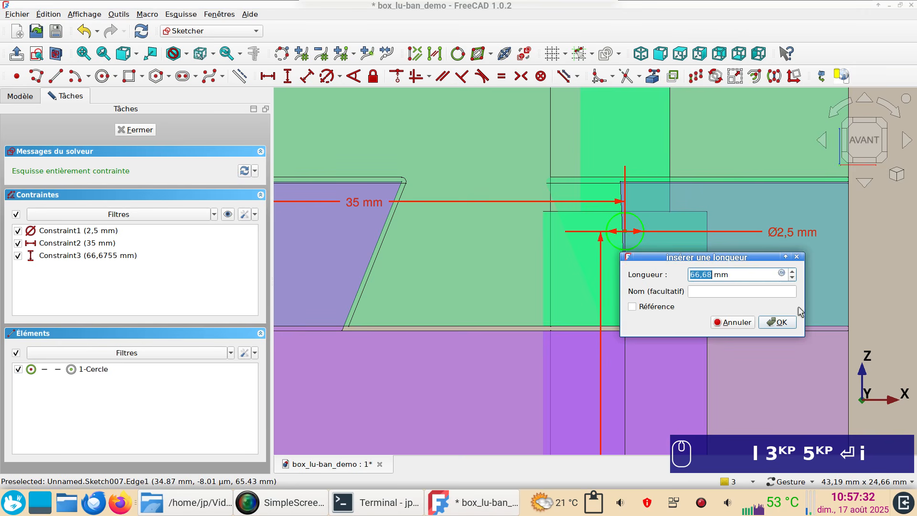
pyautogui.click(777, 321)
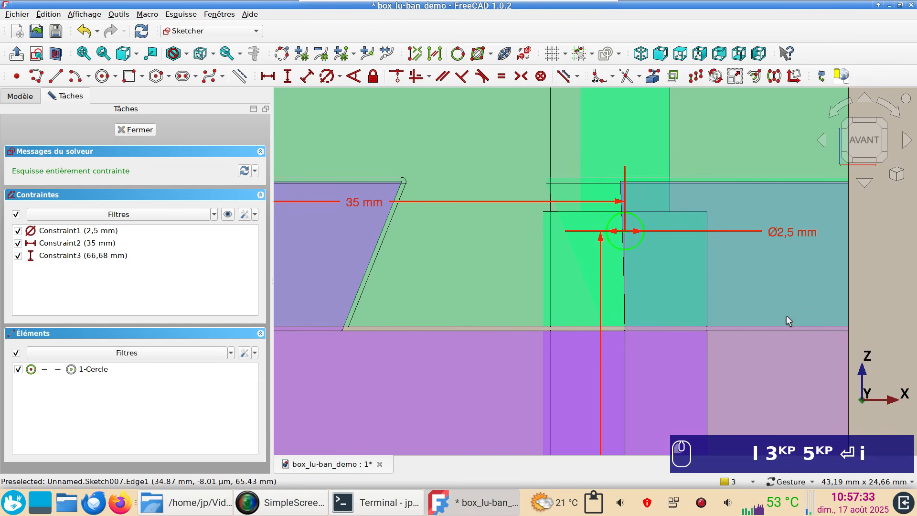
pyautogui.click(145, 129)
pyautogui.scroll(-3, 513, 320)
pyautogui.moveTo(513, 319); pyautogui.dragTo(521, 254)
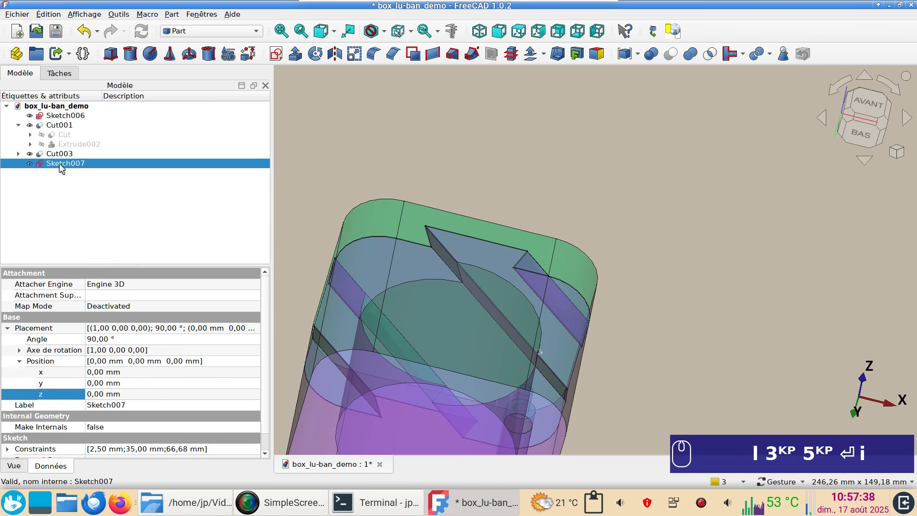
pyautogui.moveTo(409, 317); pyautogui.dragTo(543, 128)
pyautogui.moveTo(838, 393); pyautogui.dragTo(692, 320)
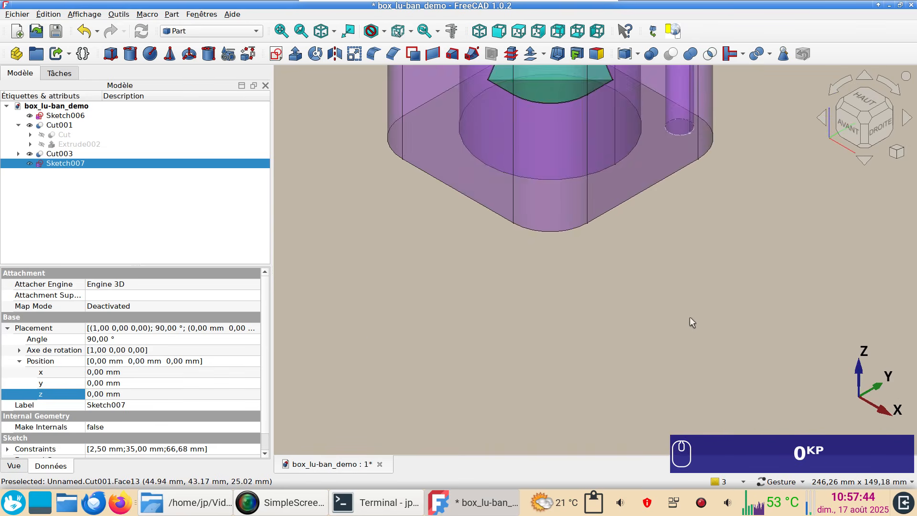
# Extrude the new 2.5 mm circle sketch 45 mm as a solid along the positive Y direction.
pyautogui.moveTo(674, 253); pyautogui.dragTo(638, 444, button='right')
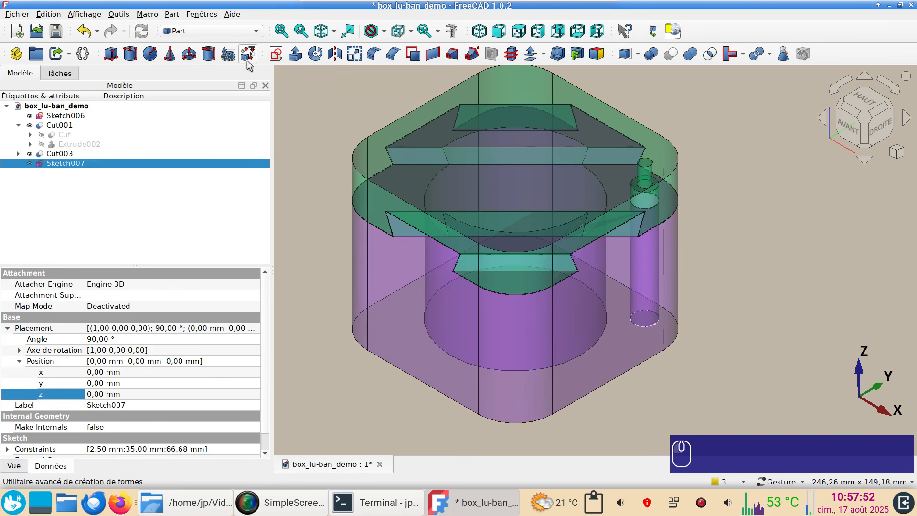
pyautogui.click(295, 54)
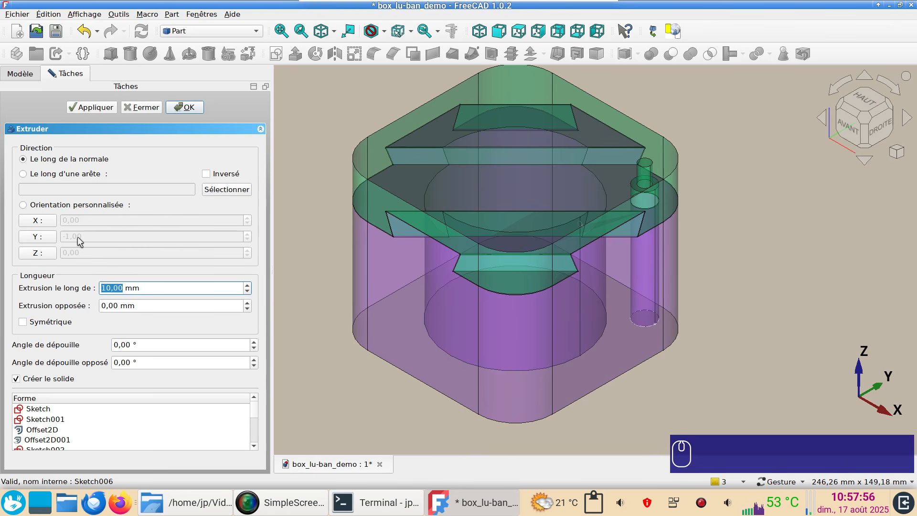
pyautogui.click(40, 237)
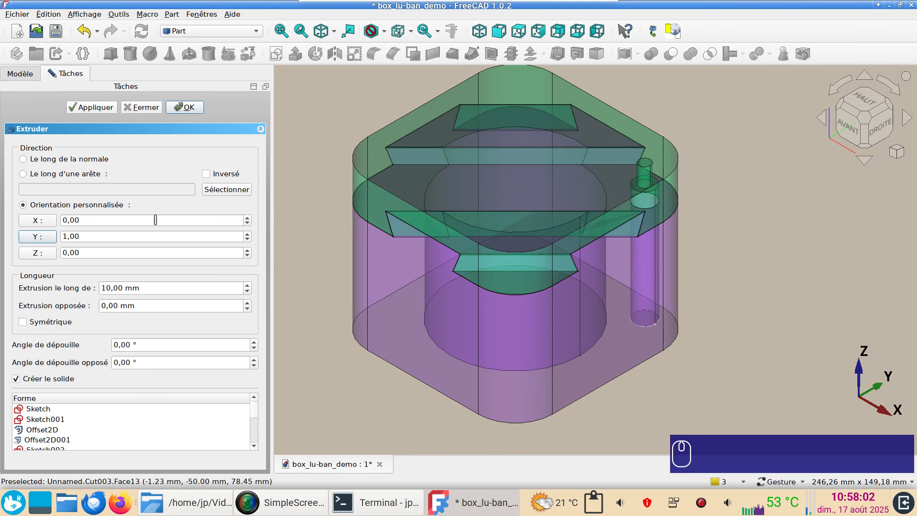
pyautogui.doubleClick(123, 288)
pyautogui.write('45')
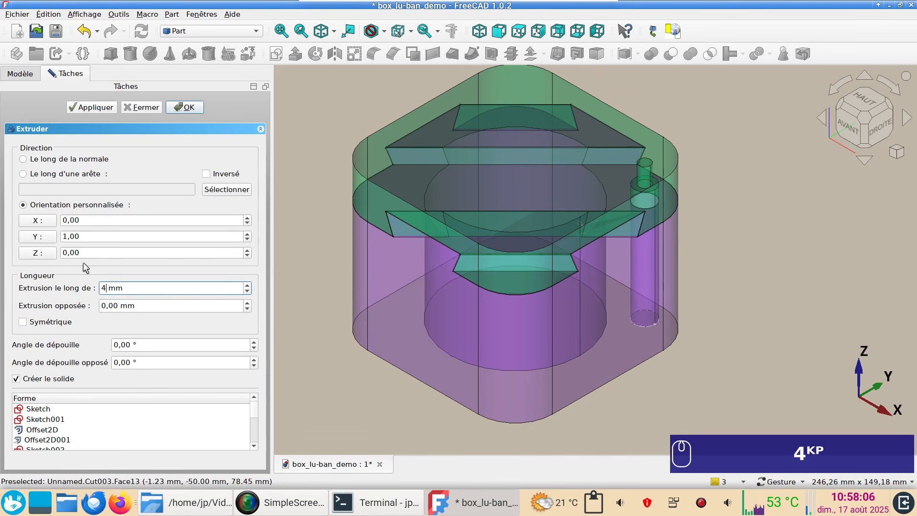
pyautogui.press('Return')
# Subtract the thin extruded rod from the lid with a boolean cut.
pyautogui.moveTo(555, 270); pyautogui.dragTo(711, 228)
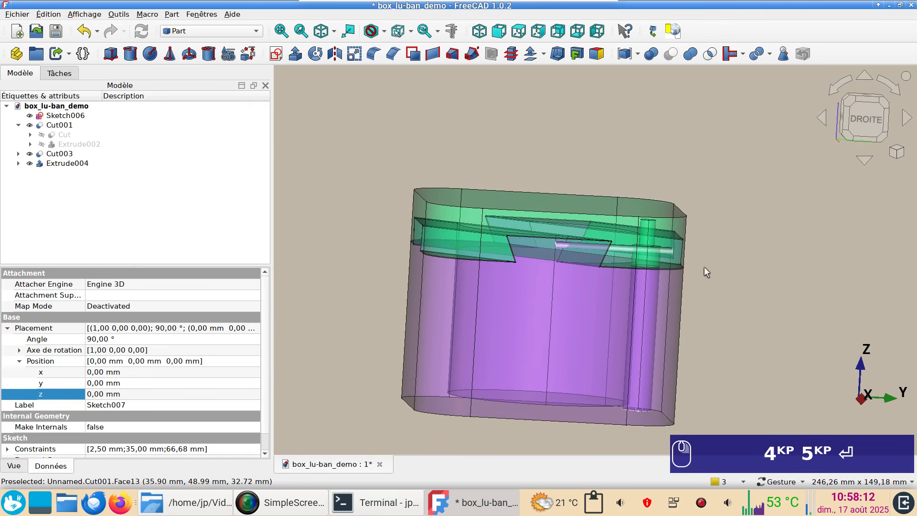
pyautogui.scroll(3, 703, 265)
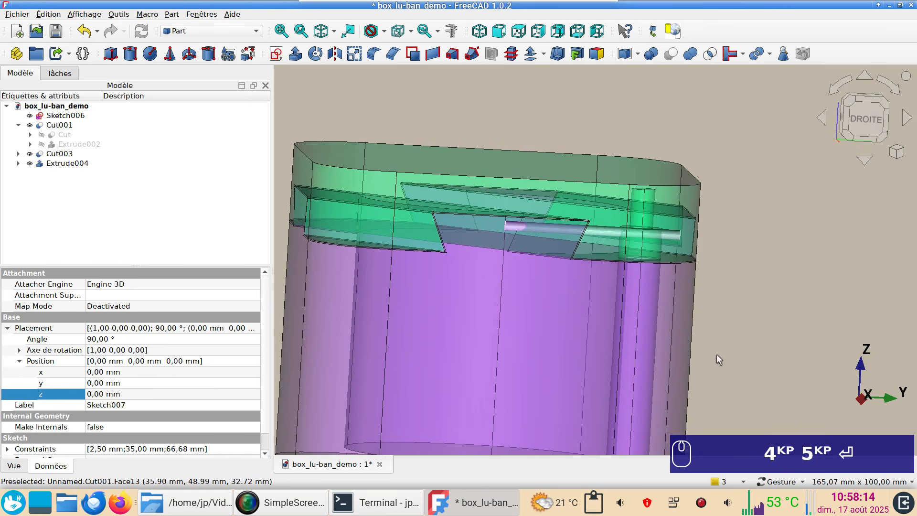
pyautogui.click(591, 197)
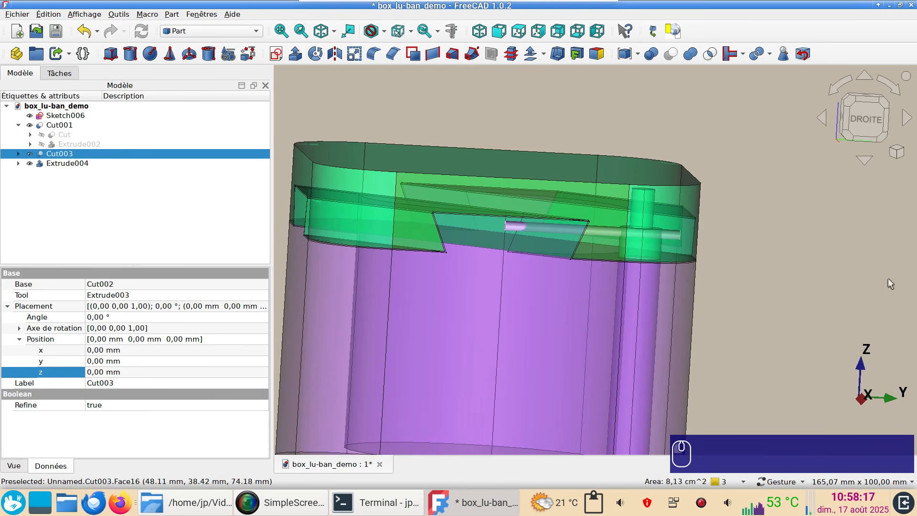
pyautogui.keyDown('ctrl'); pyautogui.click(70, 164); pyautogui.keyUp('ctrl')
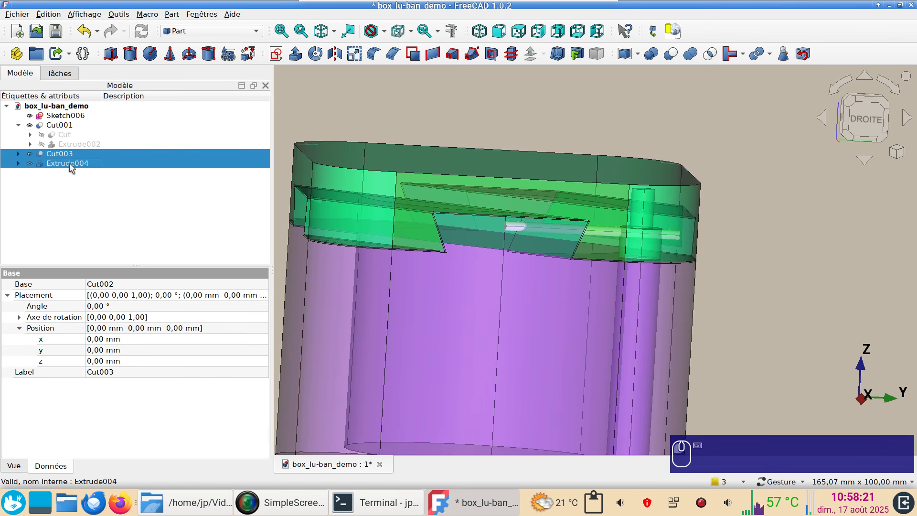
pyautogui.click(670, 54)
# Hide the box body and examine the small cross hole where it meets the pin hole and the dovetail in the lid.
pyautogui.moveTo(736, 225)
pyautogui.mouseDown()
pyautogui.moveTo(738, 247)
pyautogui.moveTo(741, 207)
pyautogui.moveTo(595, 403)
pyautogui.mouseUp()
pyautogui.click(595, 402)
pyautogui.press('space')
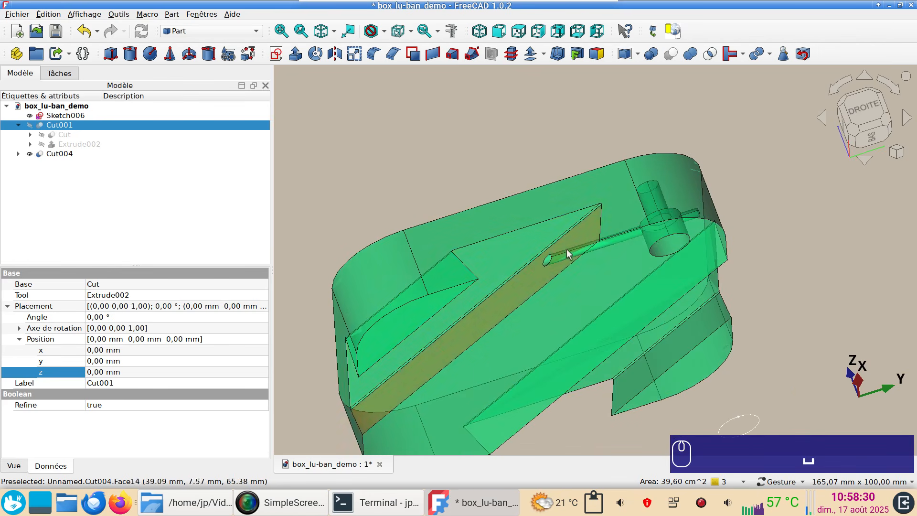
pyautogui.moveTo(539, 281); pyautogui.dragTo(527, 262)
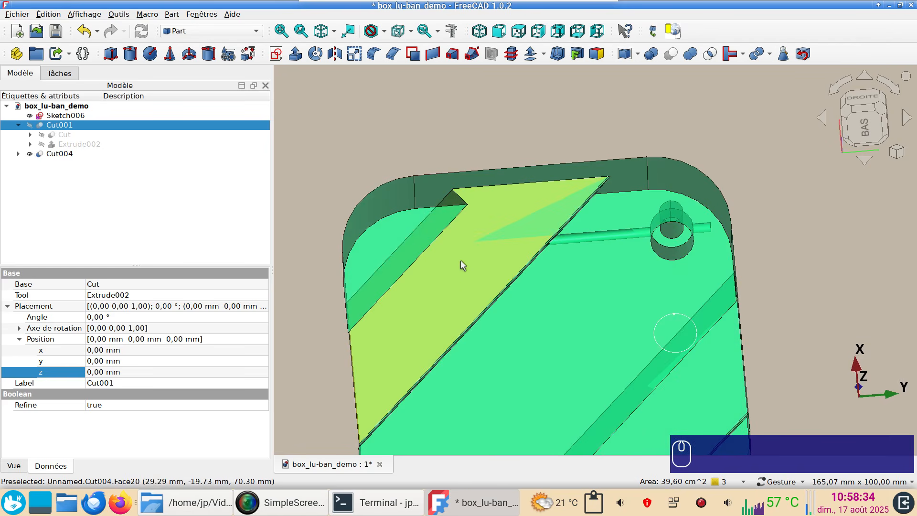
pyautogui.moveTo(600, 265); pyautogui.dragTo(598, 281)
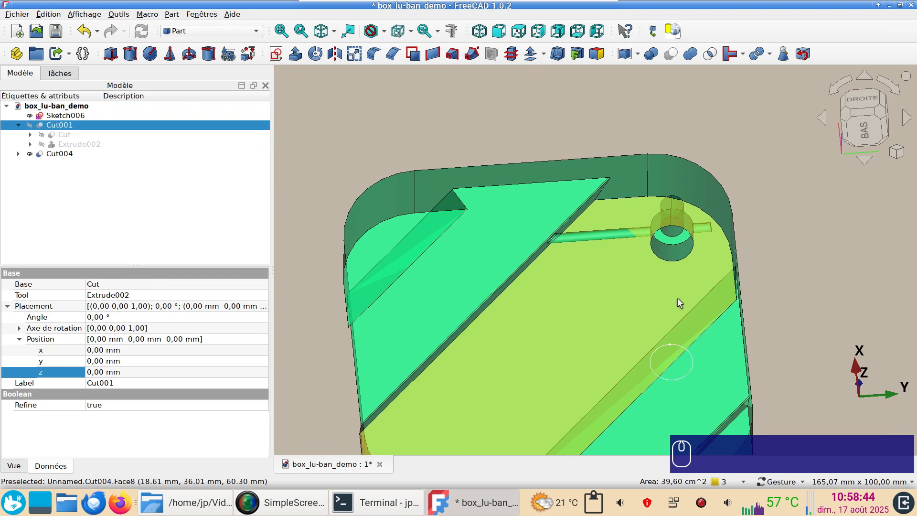
pyautogui.moveTo(680, 268); pyautogui.dragTo(683, 295)
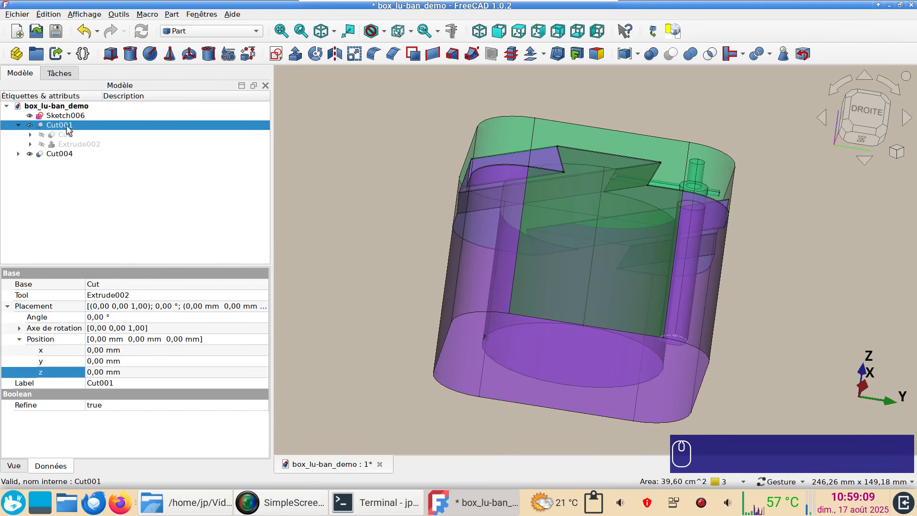
# Edit the 11 mm pin hole sketch, set the circle's diameter to 10 mm, and close the sketch.
pyautogui.doubleClick(73, 116)
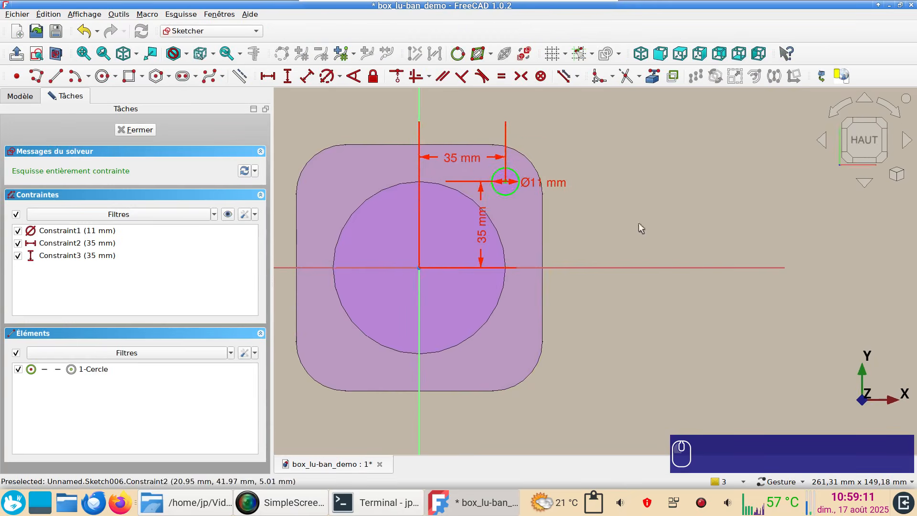
pyautogui.scroll(2, 759, 361)
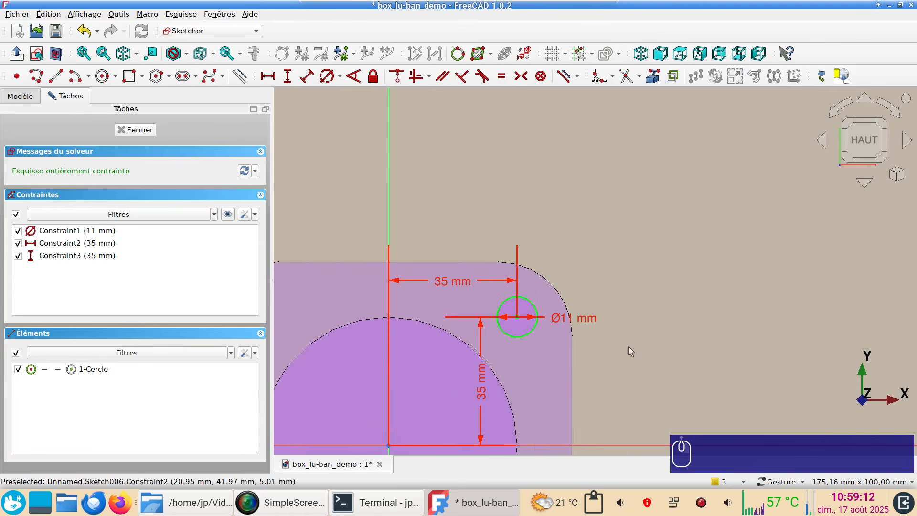
pyautogui.doubleClick(569, 321)
pyautogui.write('10')
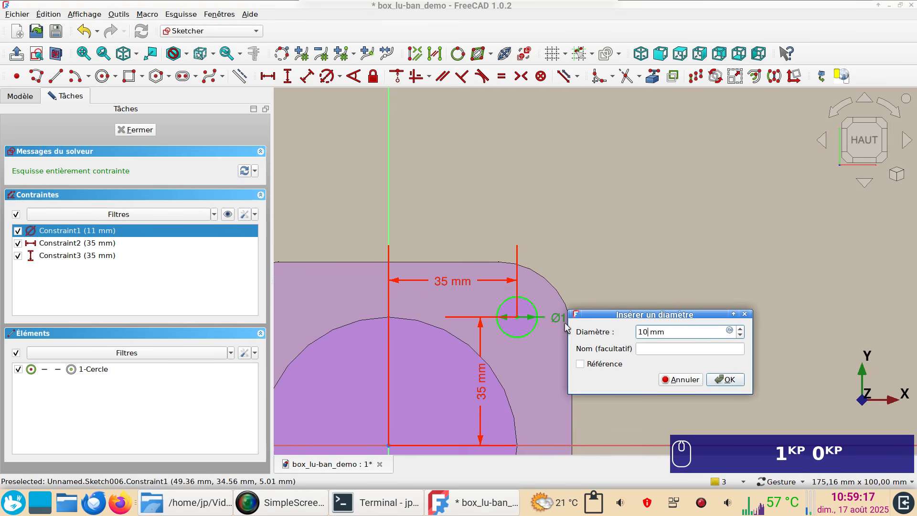
pyautogui.press('Return')
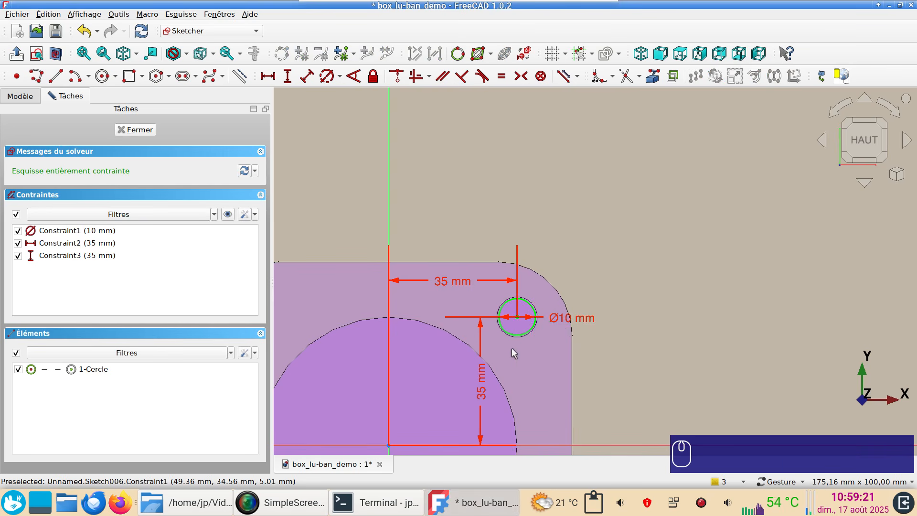
pyautogui.click(143, 131)
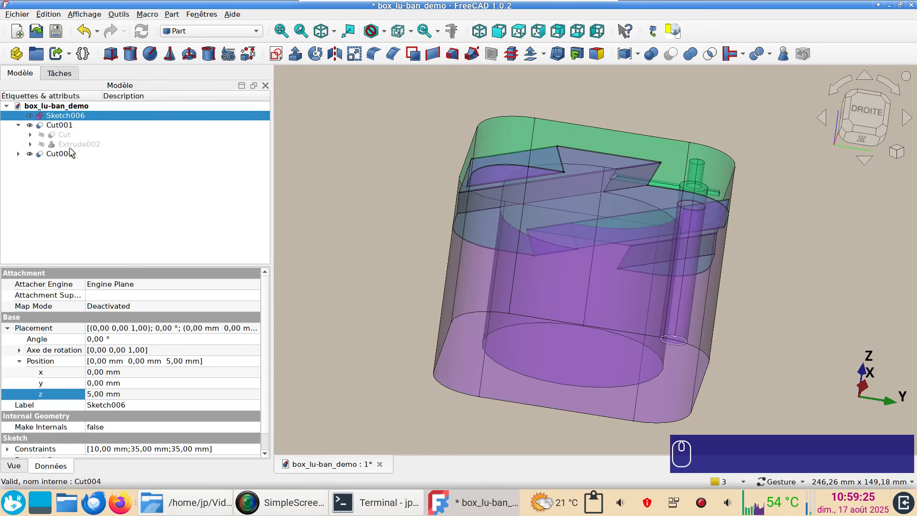
# Extrude the 10 mm circle sketch 30 mm to form the locking pin.
pyautogui.click(294, 59)
pyautogui.write('30')
pyautogui.press('Return')
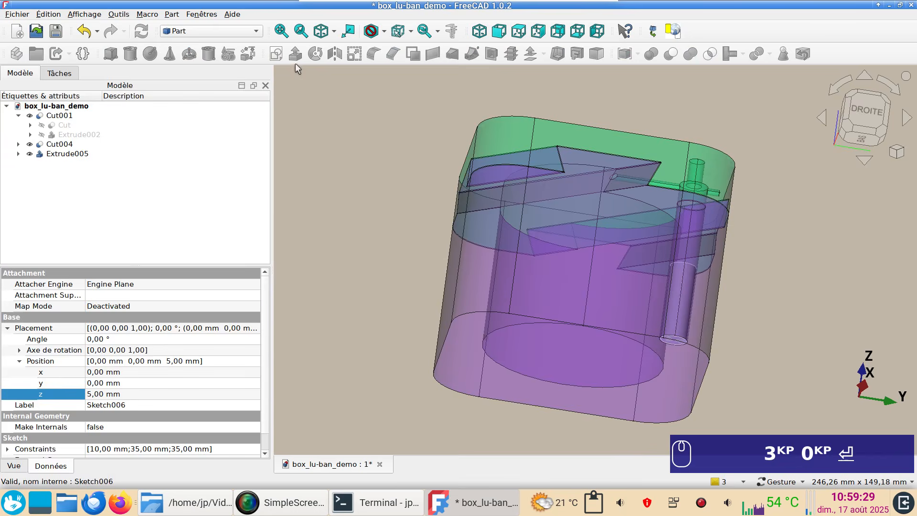
# Examine the locking pin in its hole from the side and with the box upside down, and restore the isometric view.
pyautogui.moveTo(741, 280); pyautogui.dragTo(596, 263)
pyautogui.moveTo(479, 242); pyautogui.dragTo(468, 282)
pyautogui.moveTo(580, 275); pyautogui.dragTo(500, 454, button='right')
pyautogui.moveTo(822, 232)
pyautogui.mouseDown()
pyautogui.moveTo(802, 218)
pyautogui.moveTo(823, 236)
pyautogui.moveTo(819, 219)
pyautogui.moveTo(818, 227)
pyautogui.mouseUp()
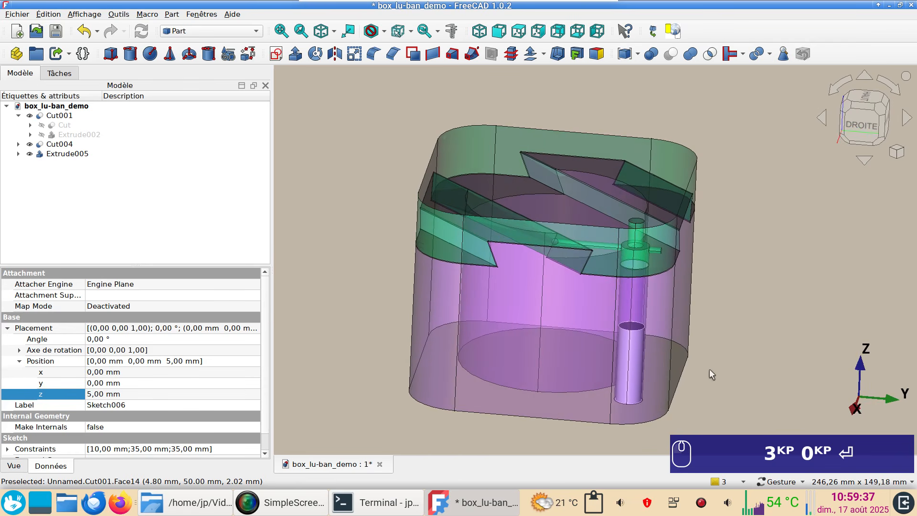
pyautogui.moveTo(748, 385); pyautogui.dragTo(691, 450)
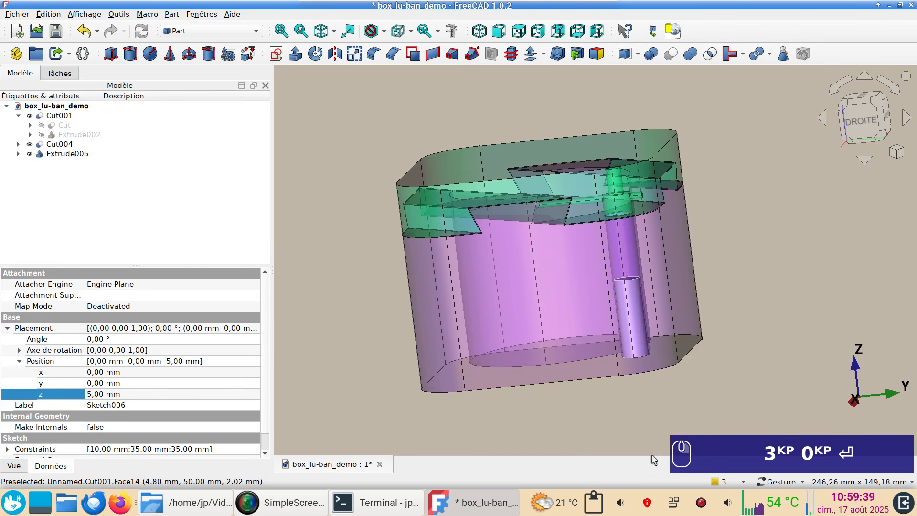
pyautogui.moveTo(530, 426)
pyautogui.mouseDown()
pyautogui.moveTo(506, 406)
pyautogui.moveTo(520, 412)
pyautogui.mouseUp()
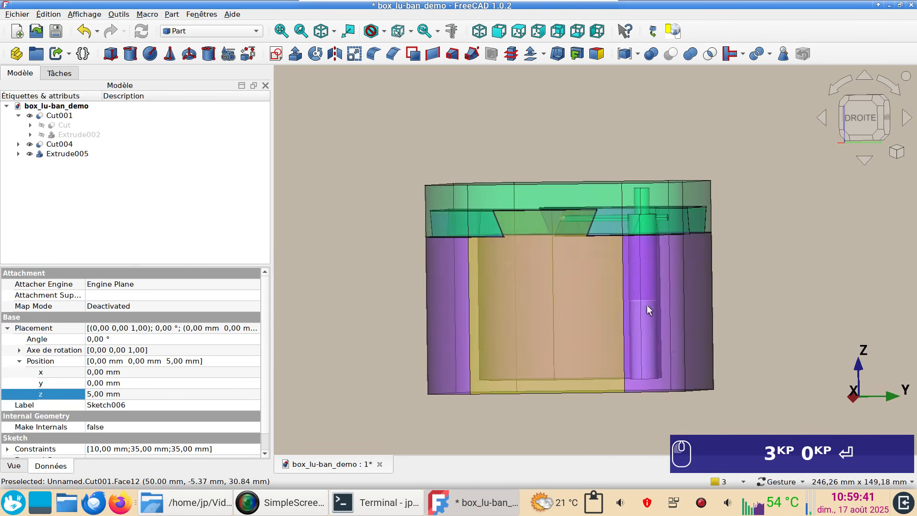
pyautogui.moveTo(615, 425); pyautogui.dragTo(616, 217)
pyautogui.moveTo(608, 306); pyautogui.dragTo(895, 261)
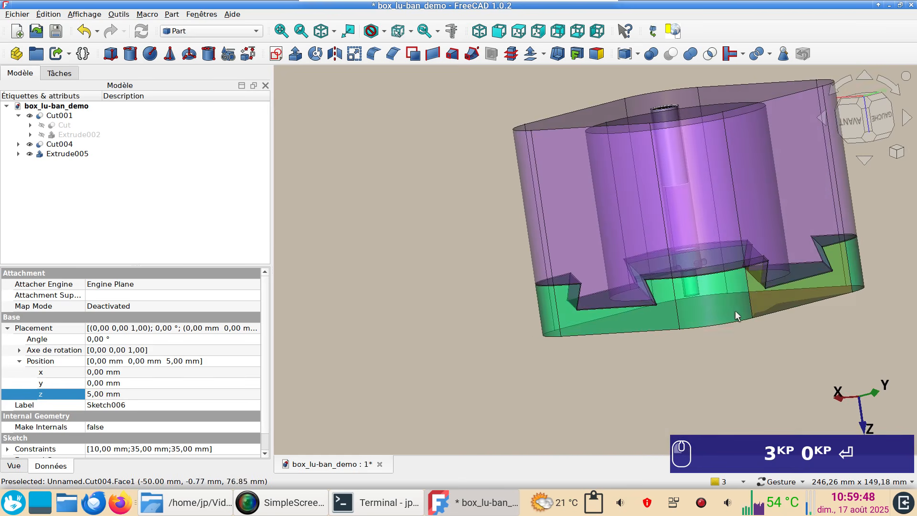
pyautogui.click(868, 125)
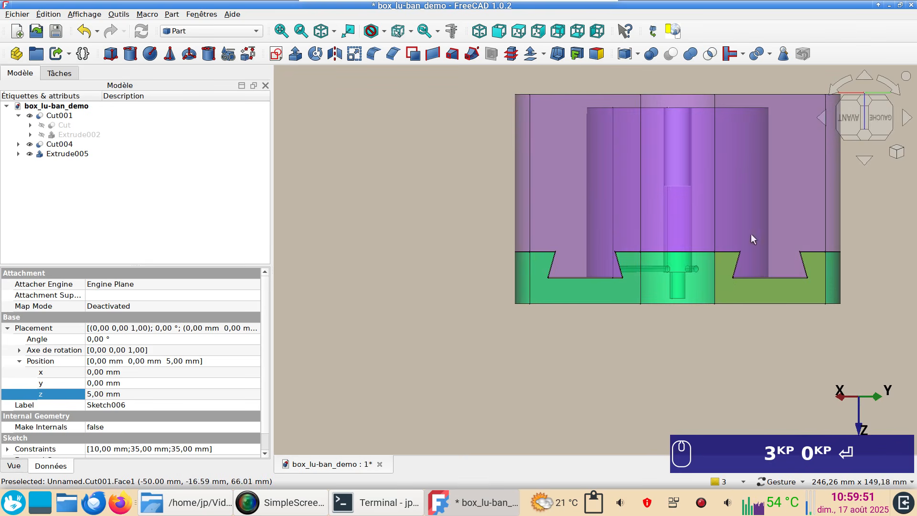
pyautogui.moveTo(743, 276); pyautogui.dragTo(748, 365)
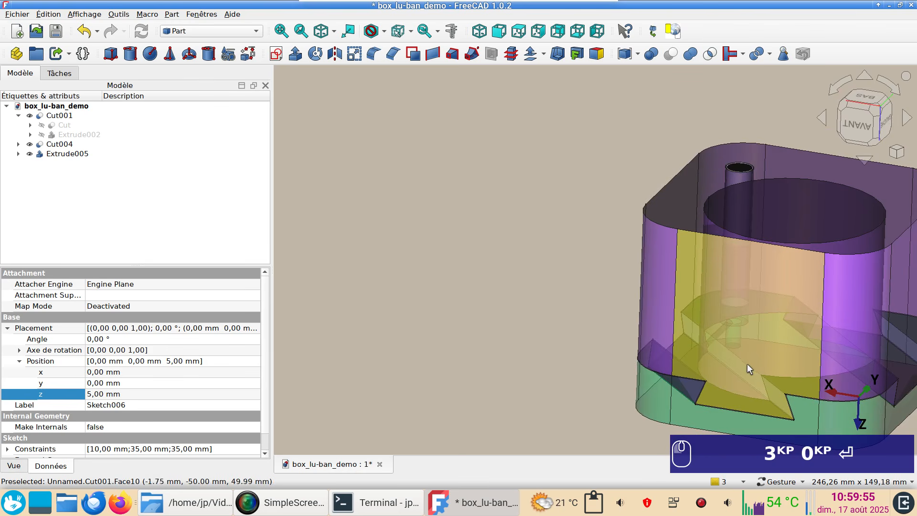
pyautogui.moveTo(627, 336); pyautogui.dragTo(734, 325)
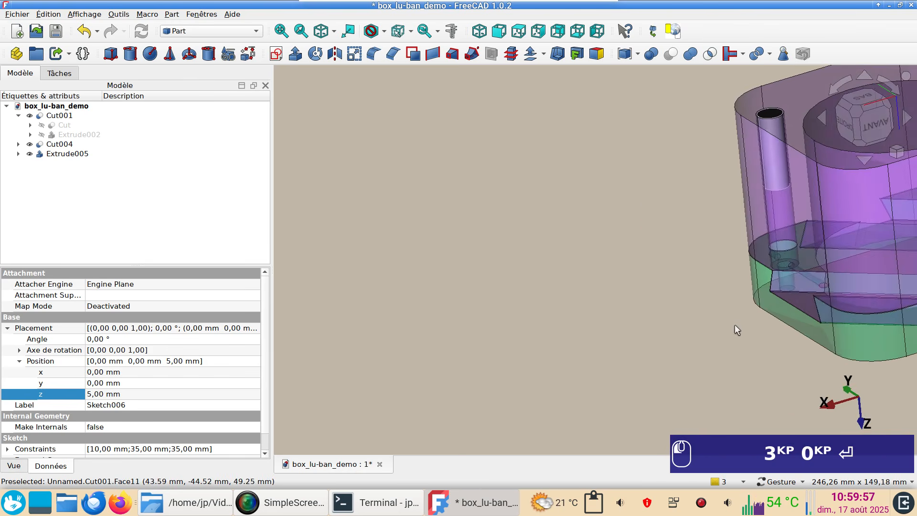
pyautogui.moveTo(657, 330); pyautogui.dragTo(441, 319, button='right')
pyautogui.moveTo(442, 319); pyautogui.dragTo(776, 153)
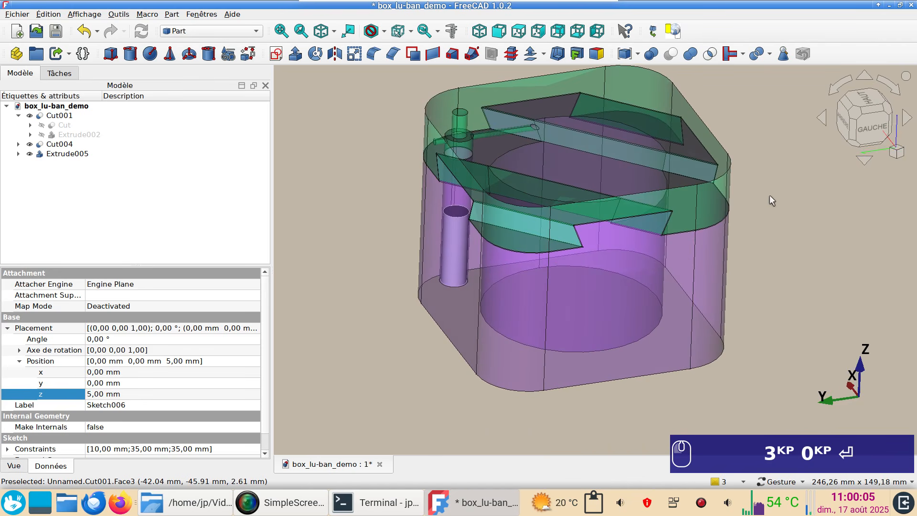
pyautogui.press('KP_0')
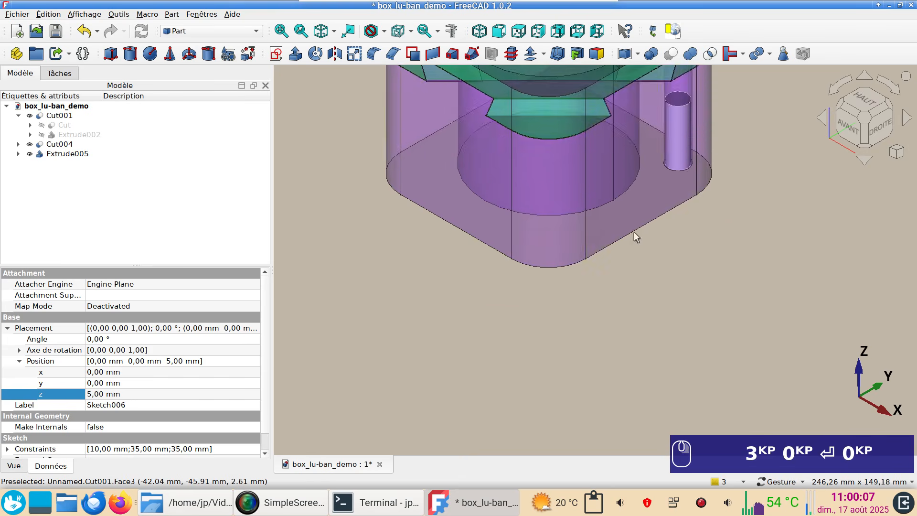